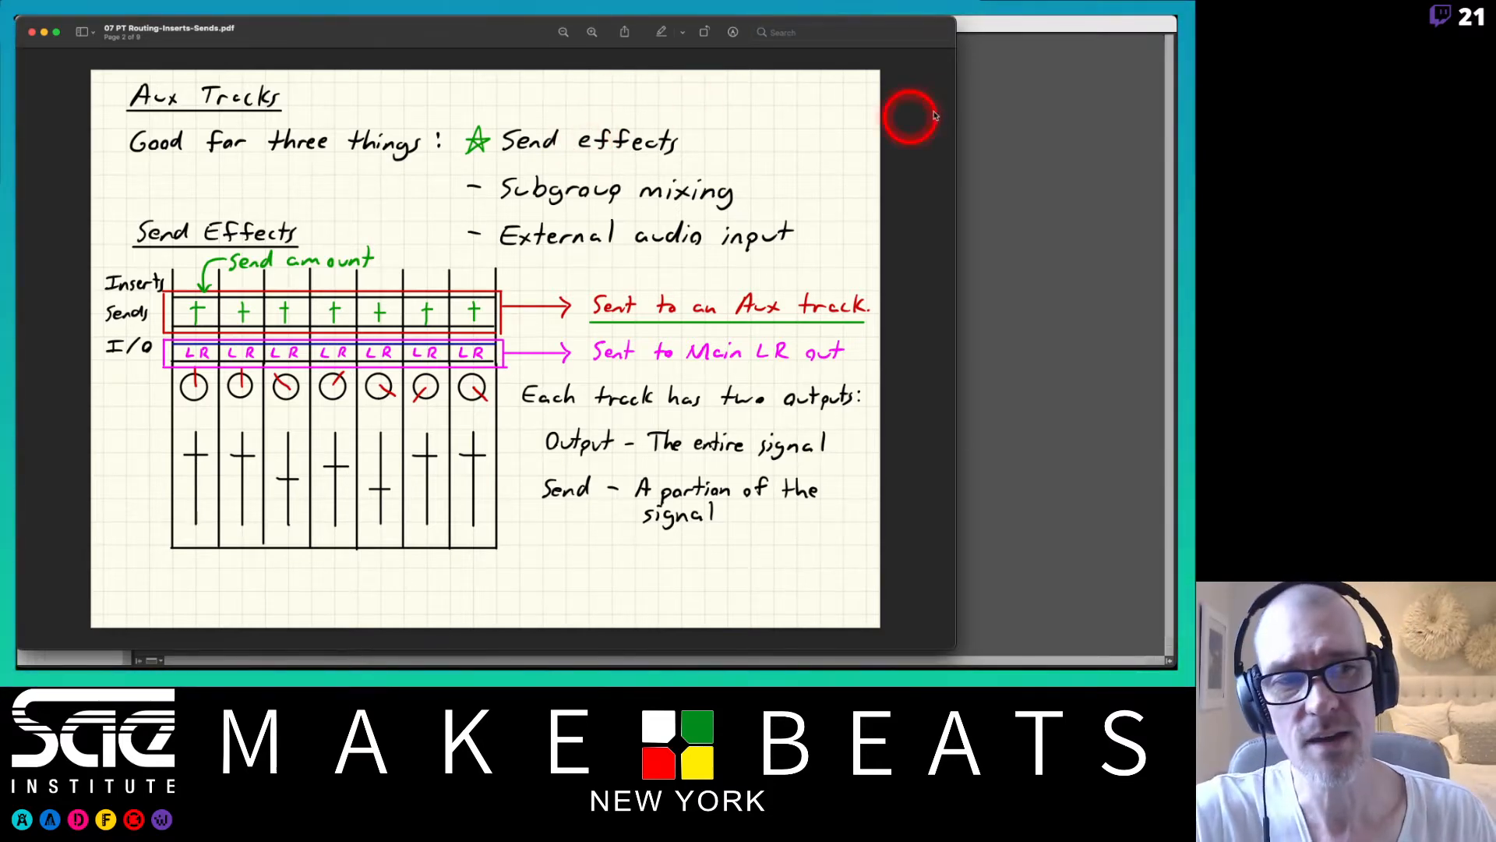
# Review the PDF notes page on sending a track to reverb, and return to the Pro Tools mix window
pyautogui.click(997, 109)
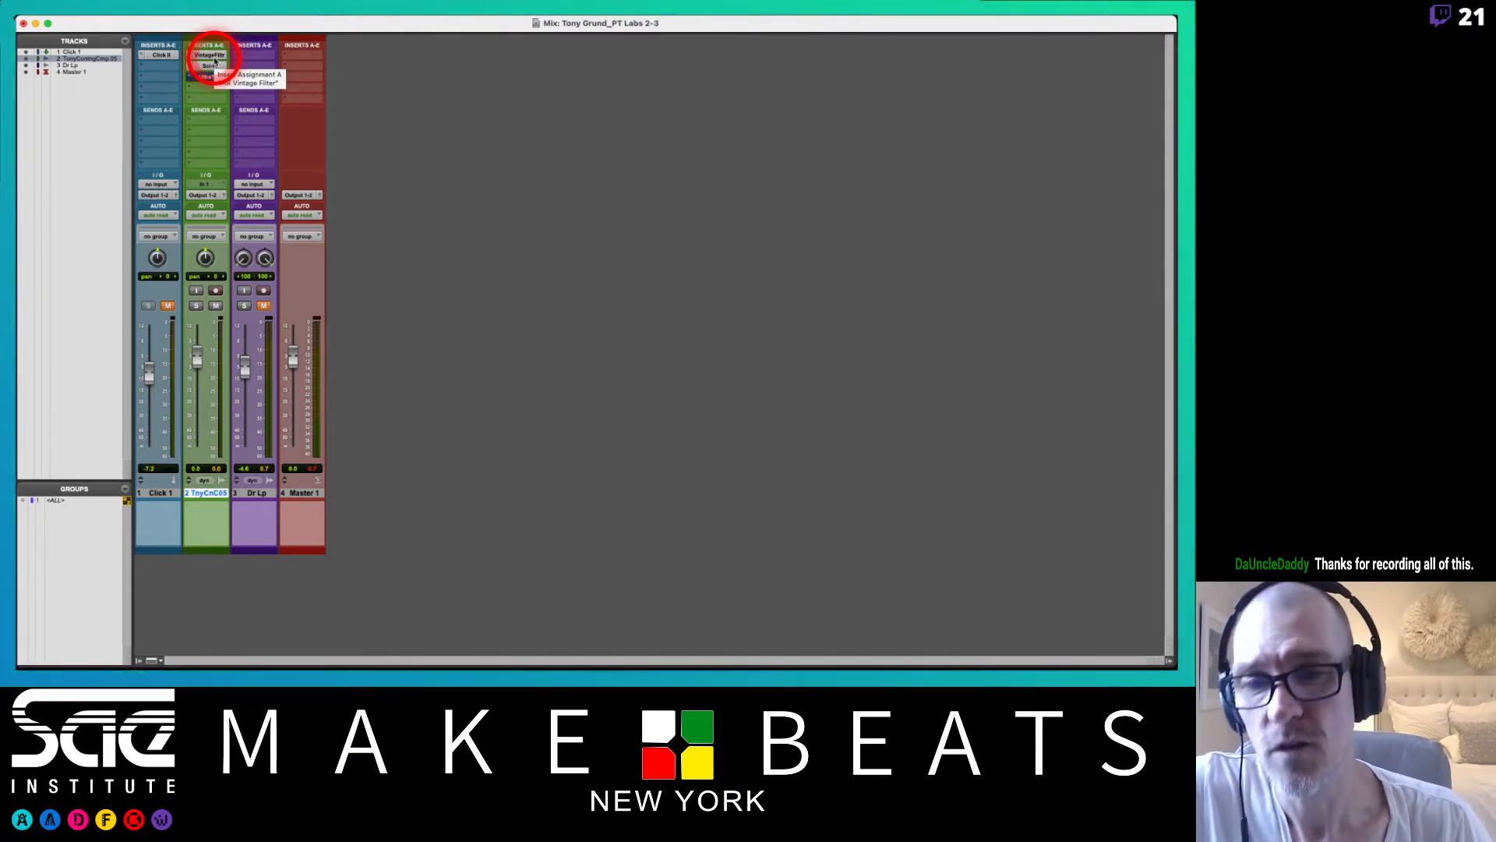
pyautogui.press('super+Tab')
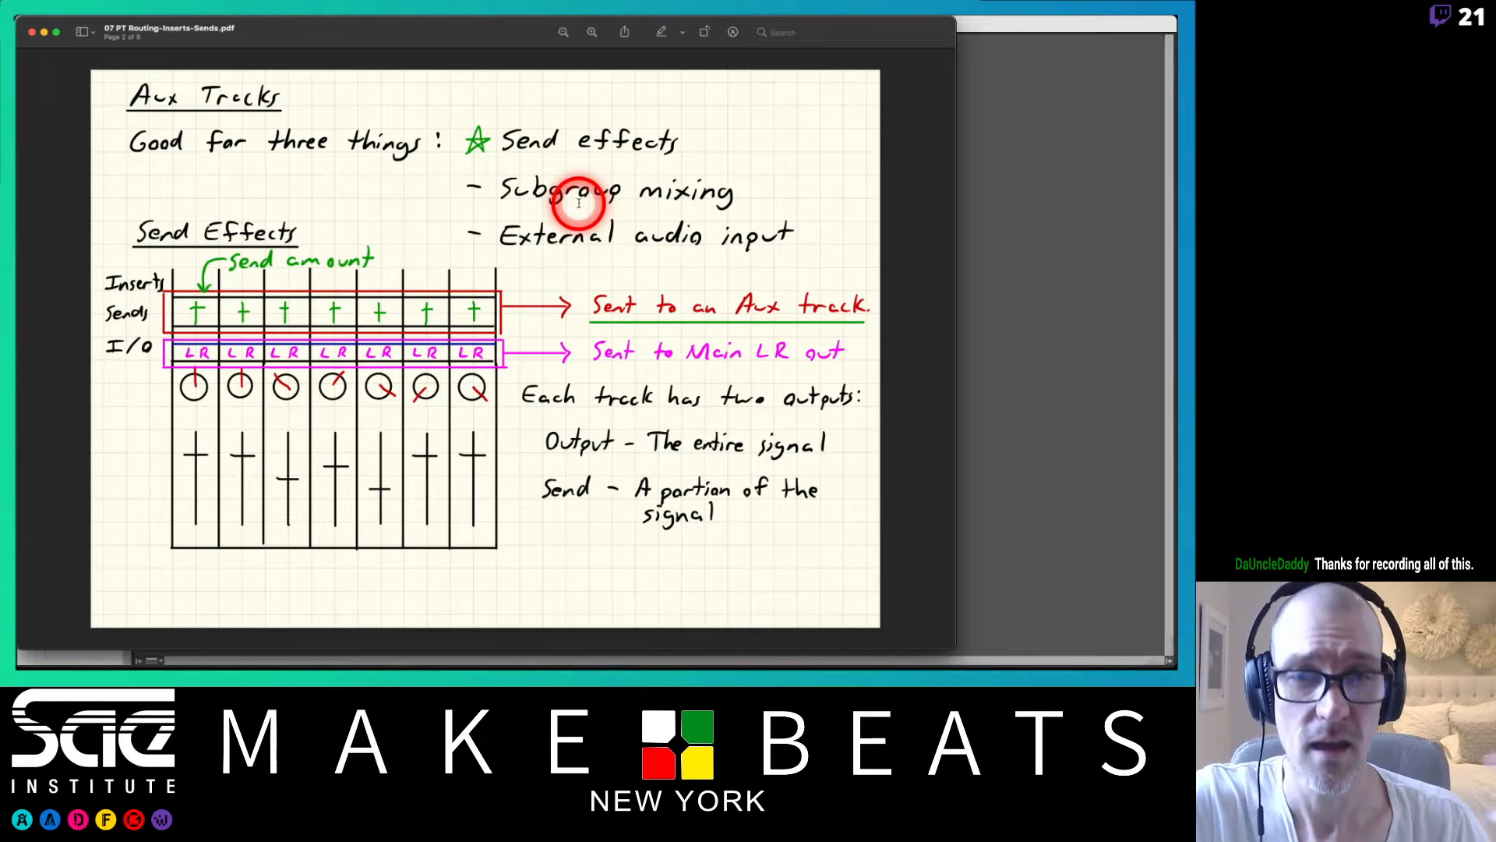
pyautogui.press('Down')
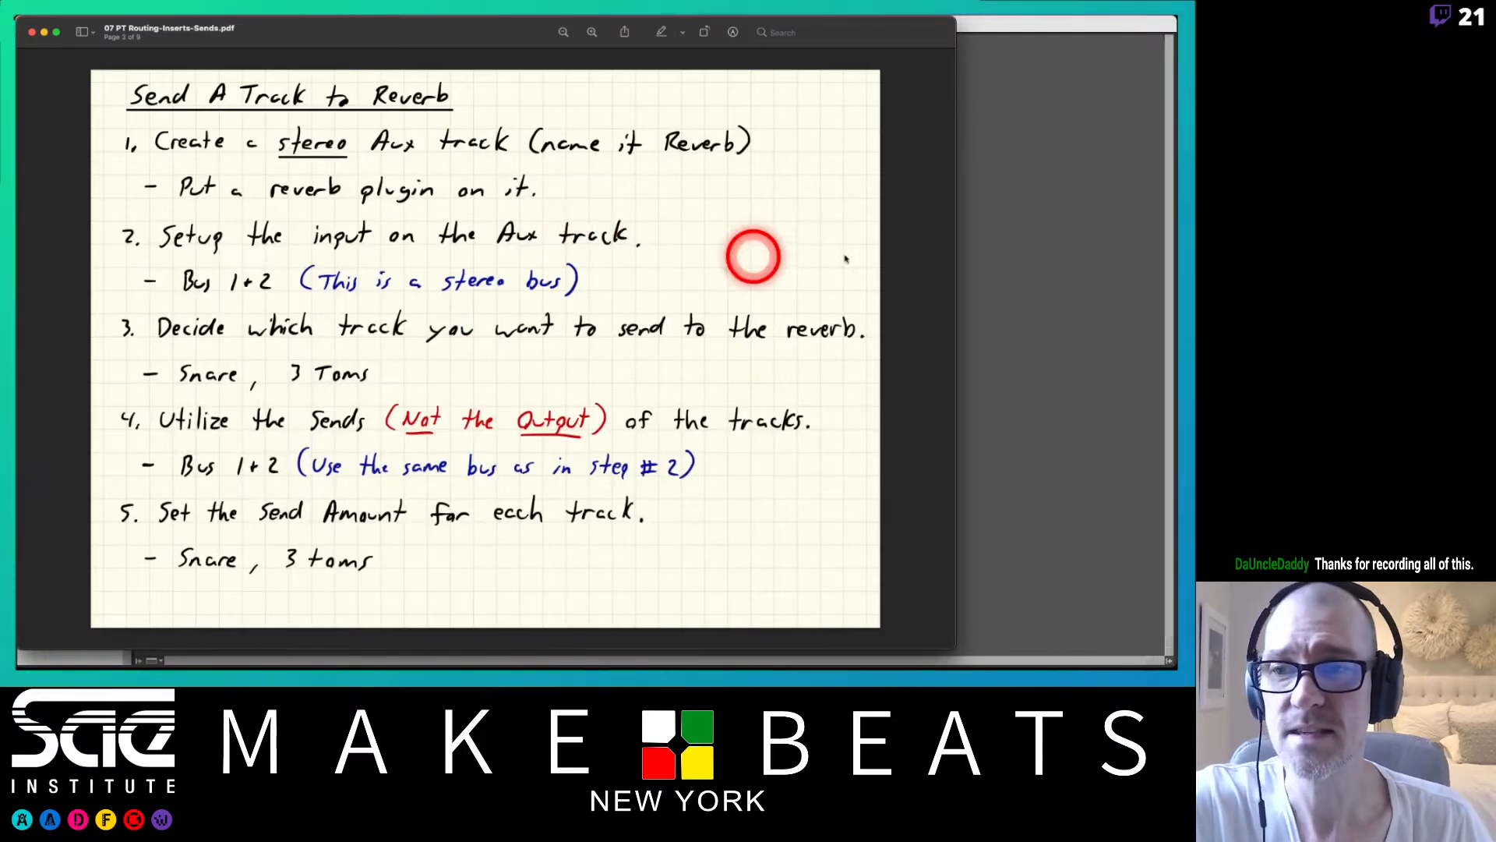
pyautogui.press('Down')
pyautogui.press('super+Tab')
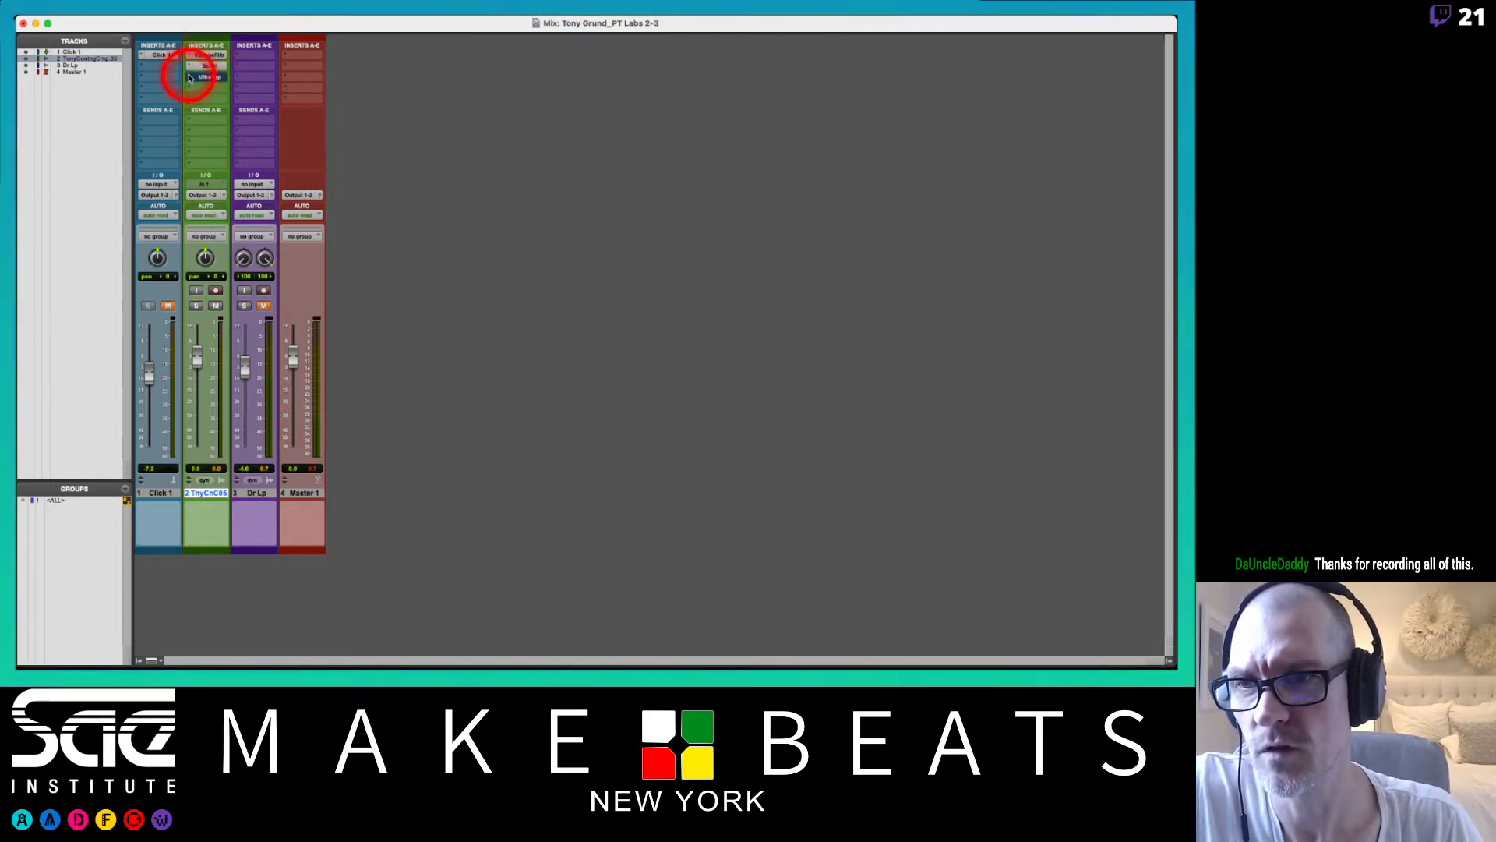
# Remove the third insert plug-in from audio track 2, keeping the Vintage Filter and Sci-Fi inserts
pyautogui.click(191, 66)
pyautogui.click(223, 38)
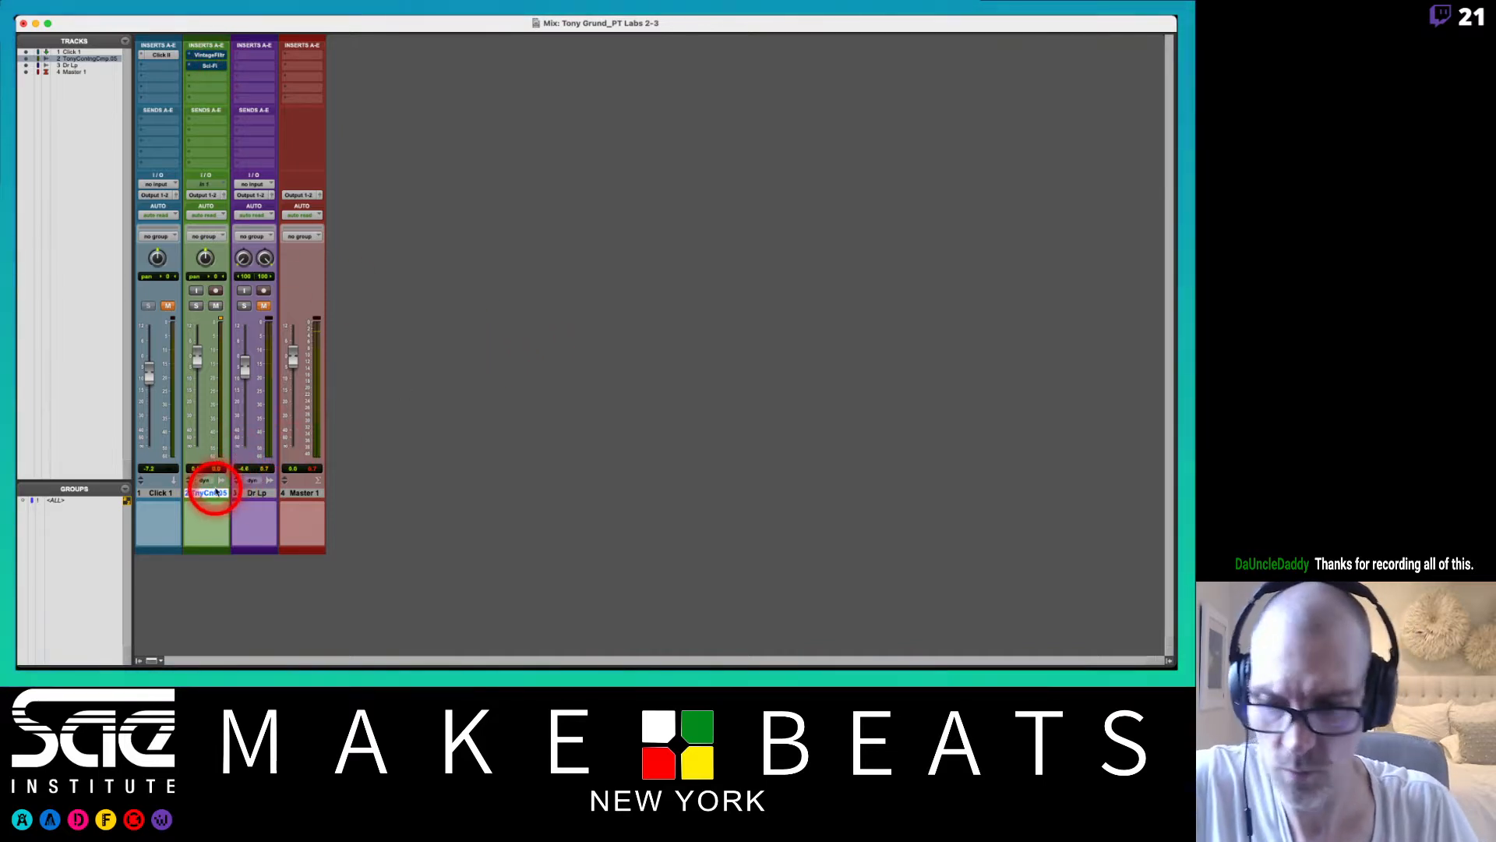
# Create one new stereo Aux Input track in Ticks named Reverb
pyautogui.press('super+shift+n')
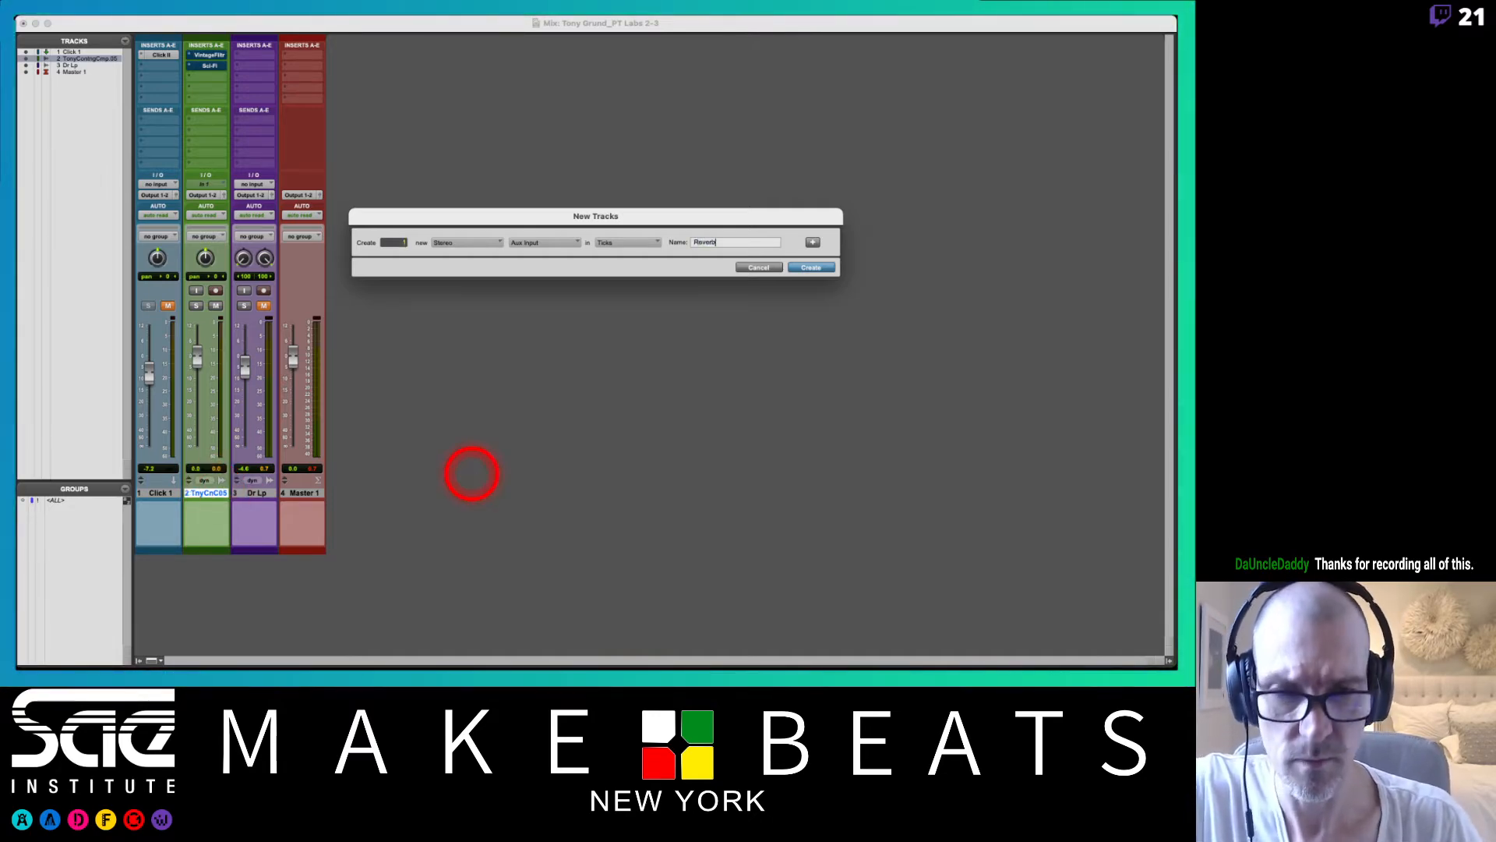
pyautogui.click(623, 242)
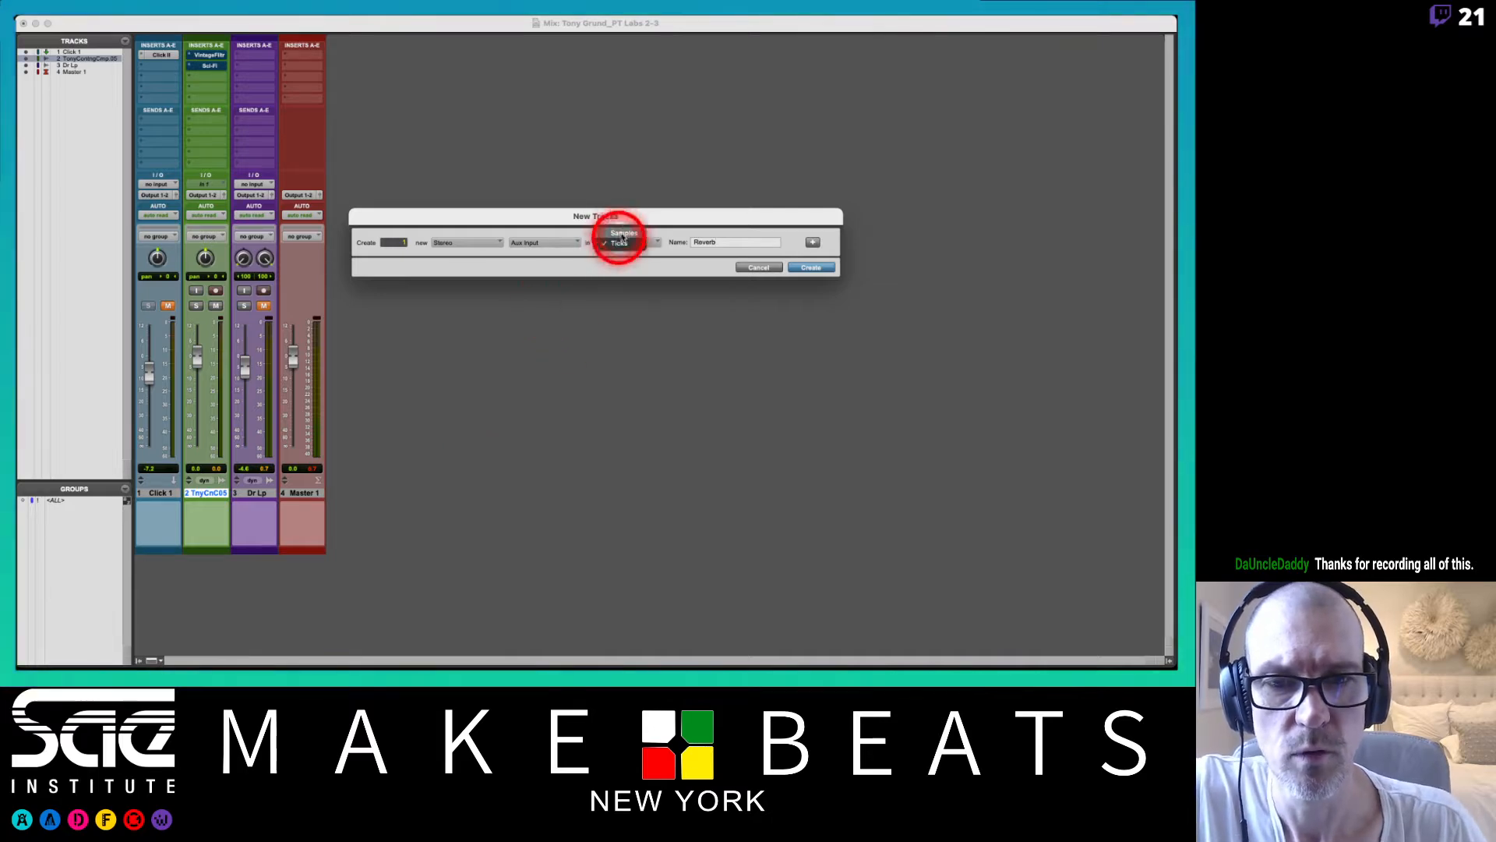
pyautogui.click(822, 268)
pyautogui.click(822, 268)
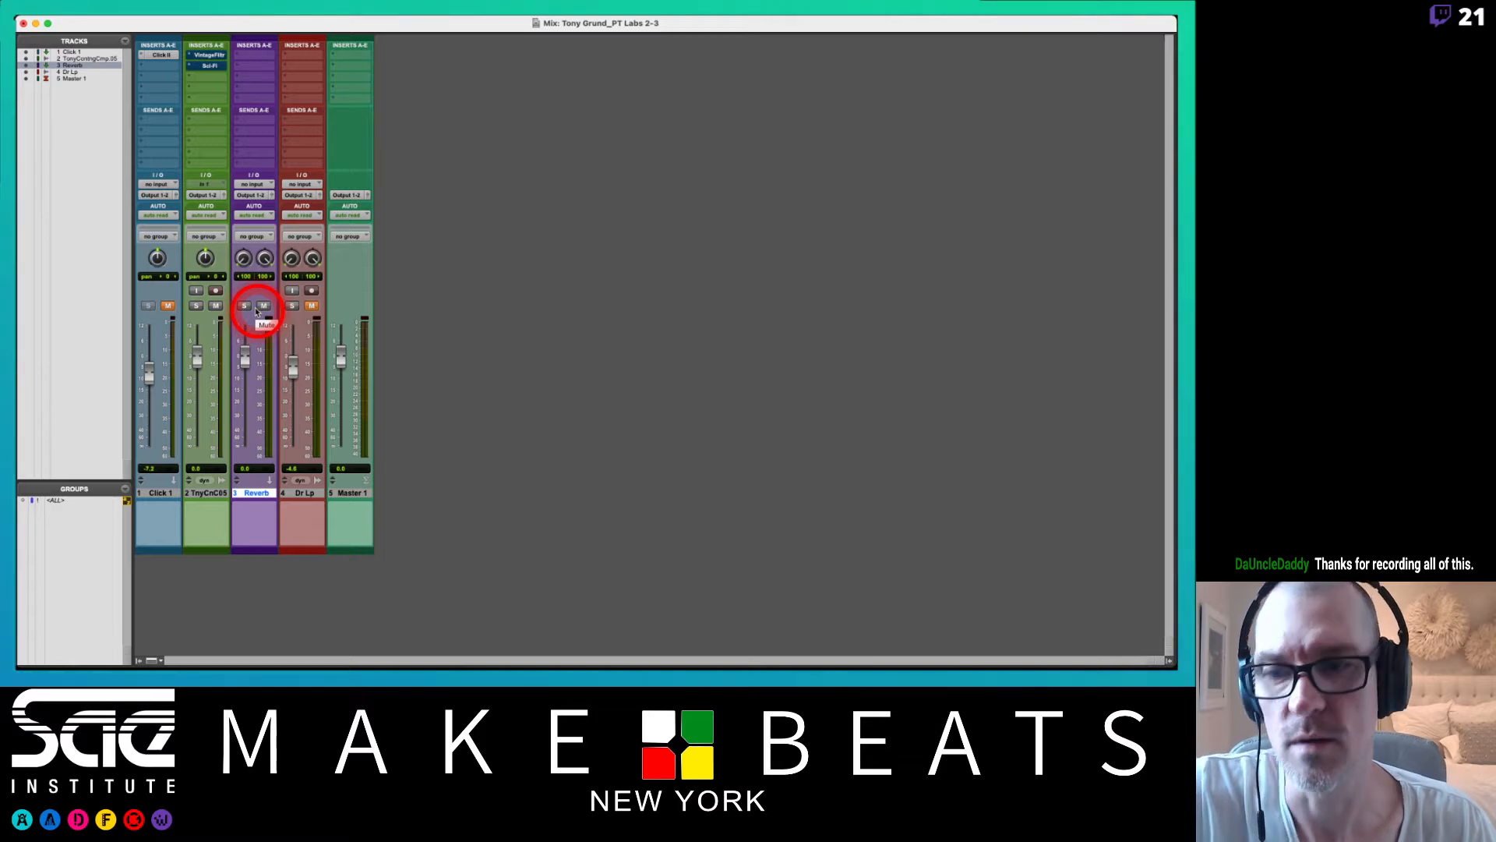
# Rename the Reverb aux track to Reverb Return
pyautogui.doubleClick(259, 493)
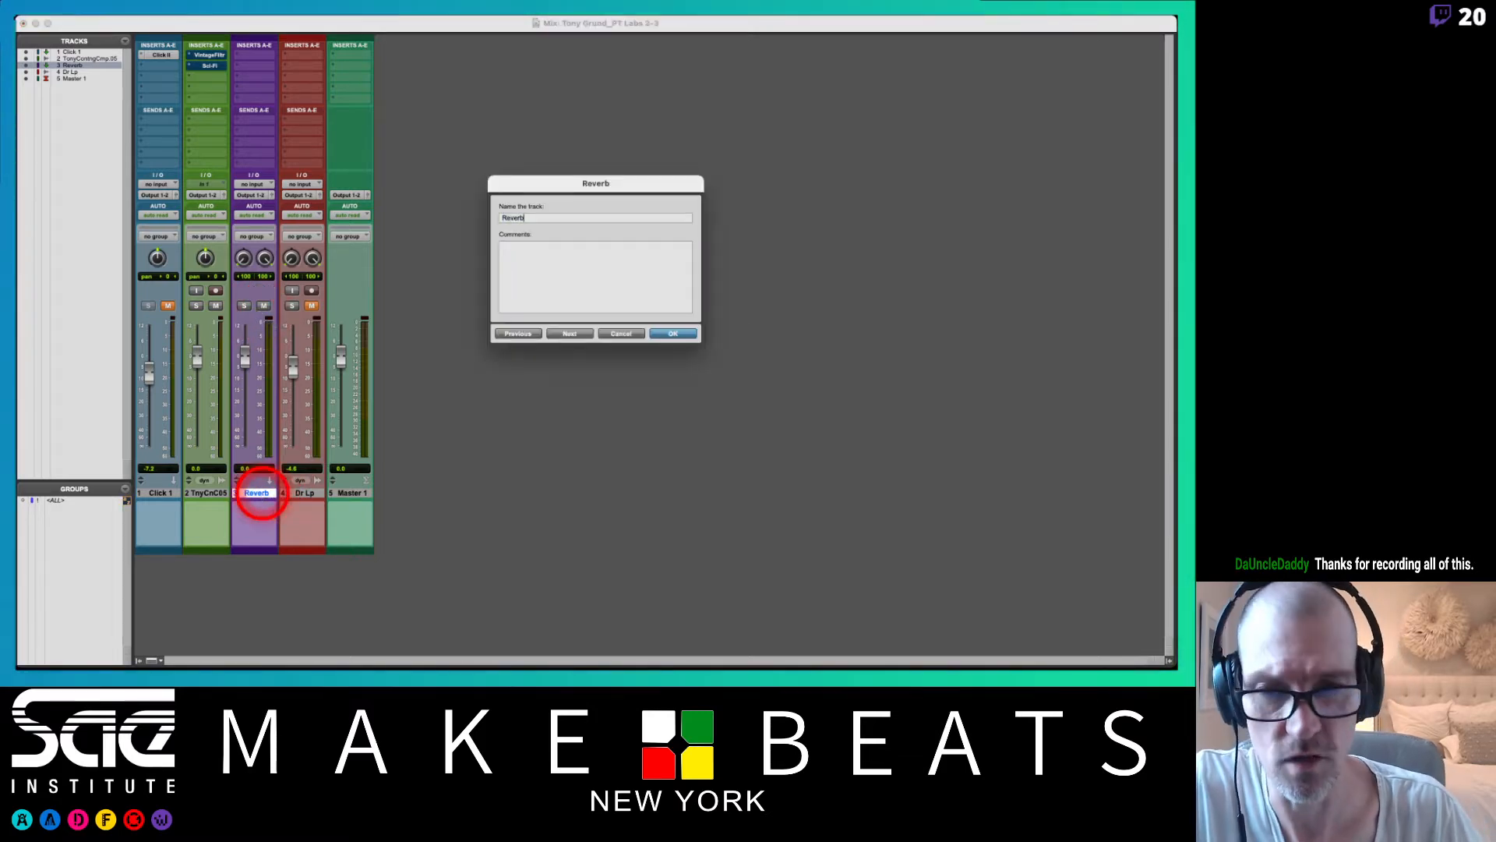
pyautogui.write('Re')
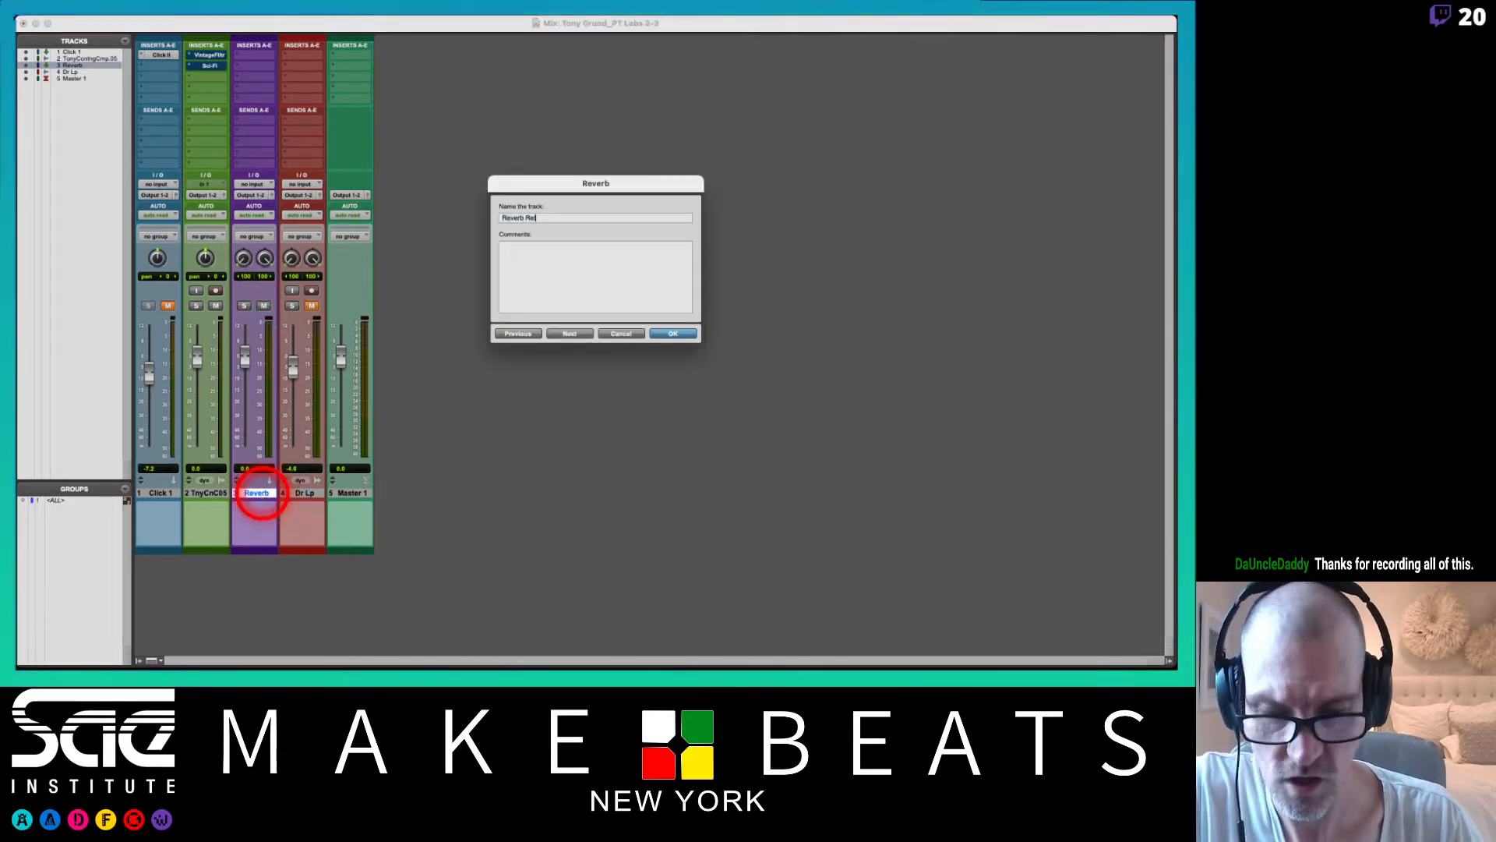
pyautogui.write('turn')
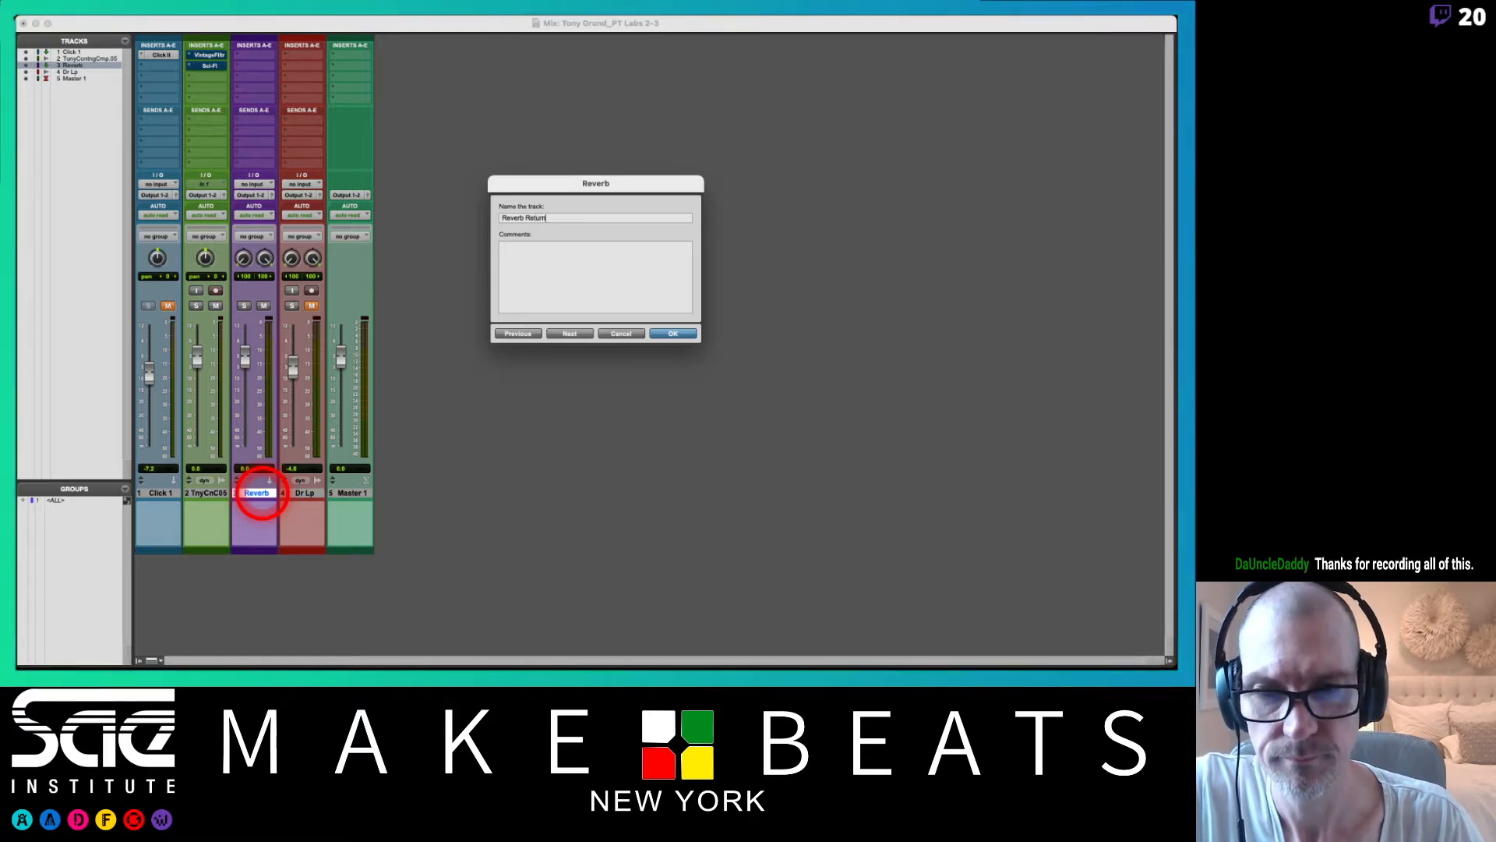
pyautogui.press('Return')
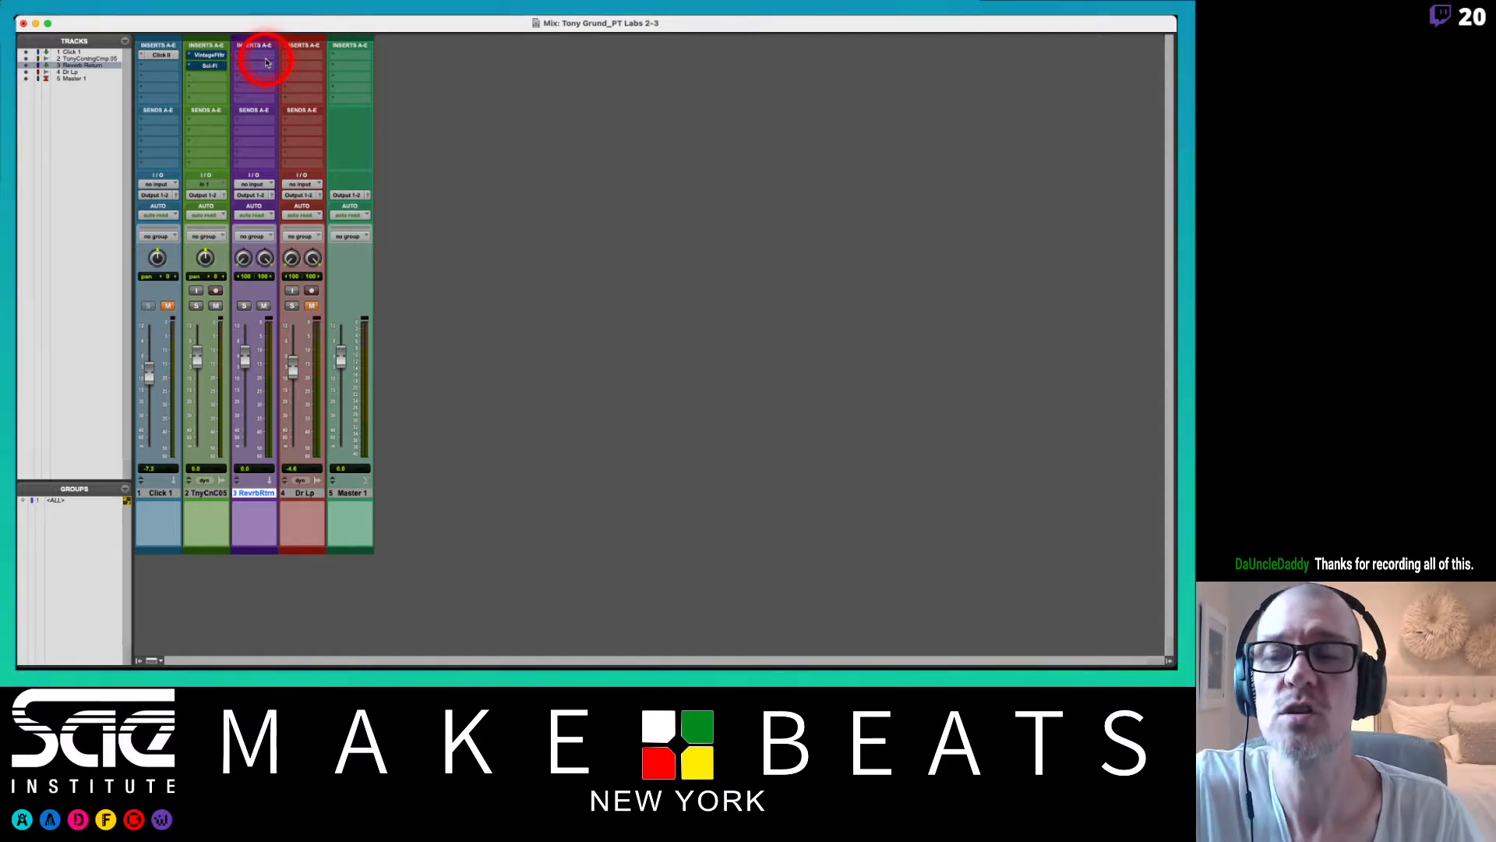
# Insert the multichannel D-Verb (stereo) reverb on the Reverb Return track and place its window beside the mixer strips
pyautogui.click(265, 62)
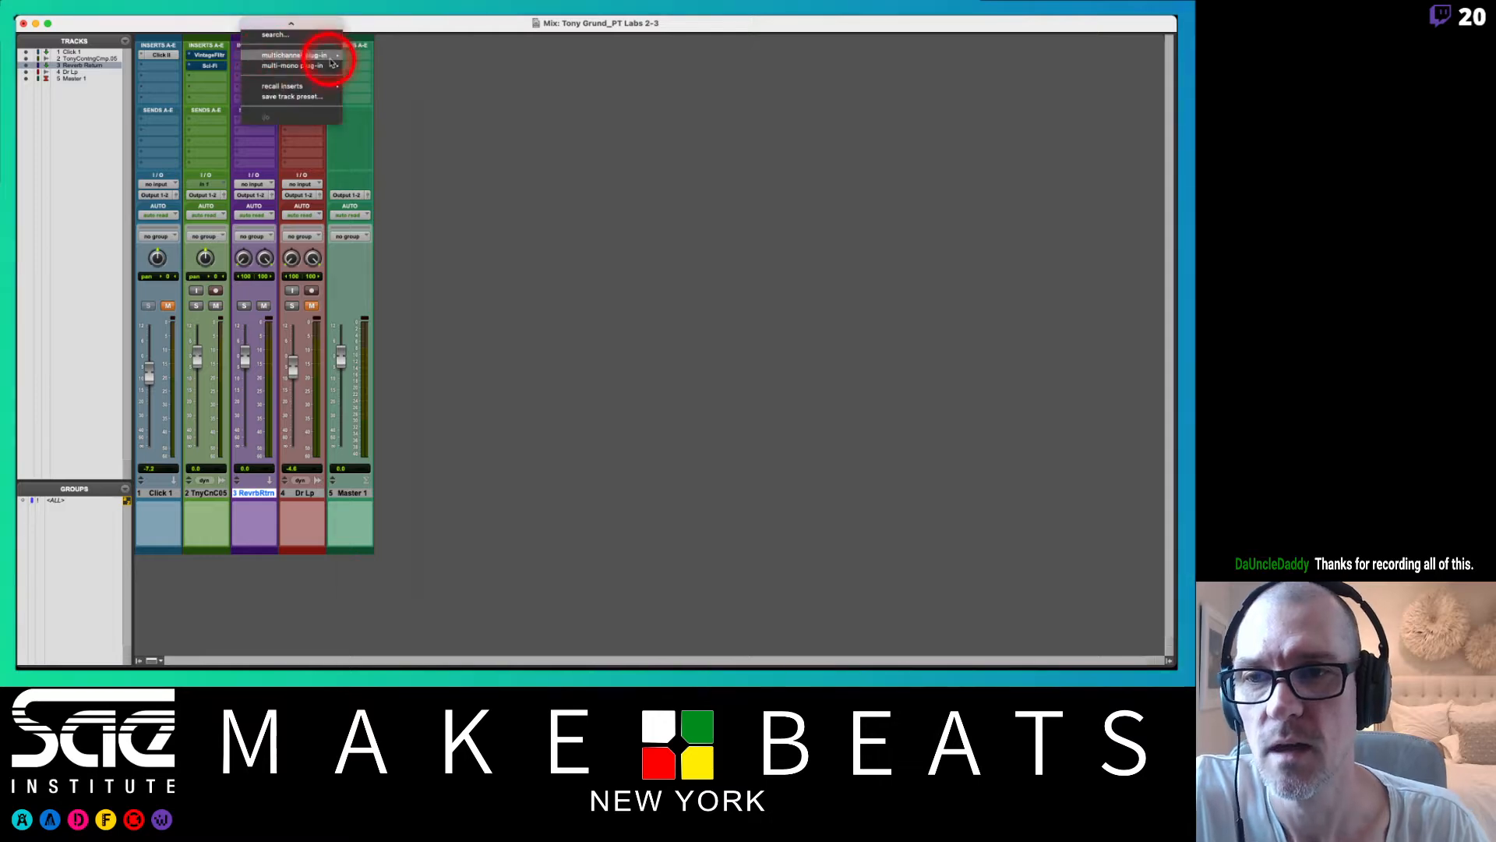
pyautogui.moveTo(339, 60)
pyautogui.moveTo(378, 84)
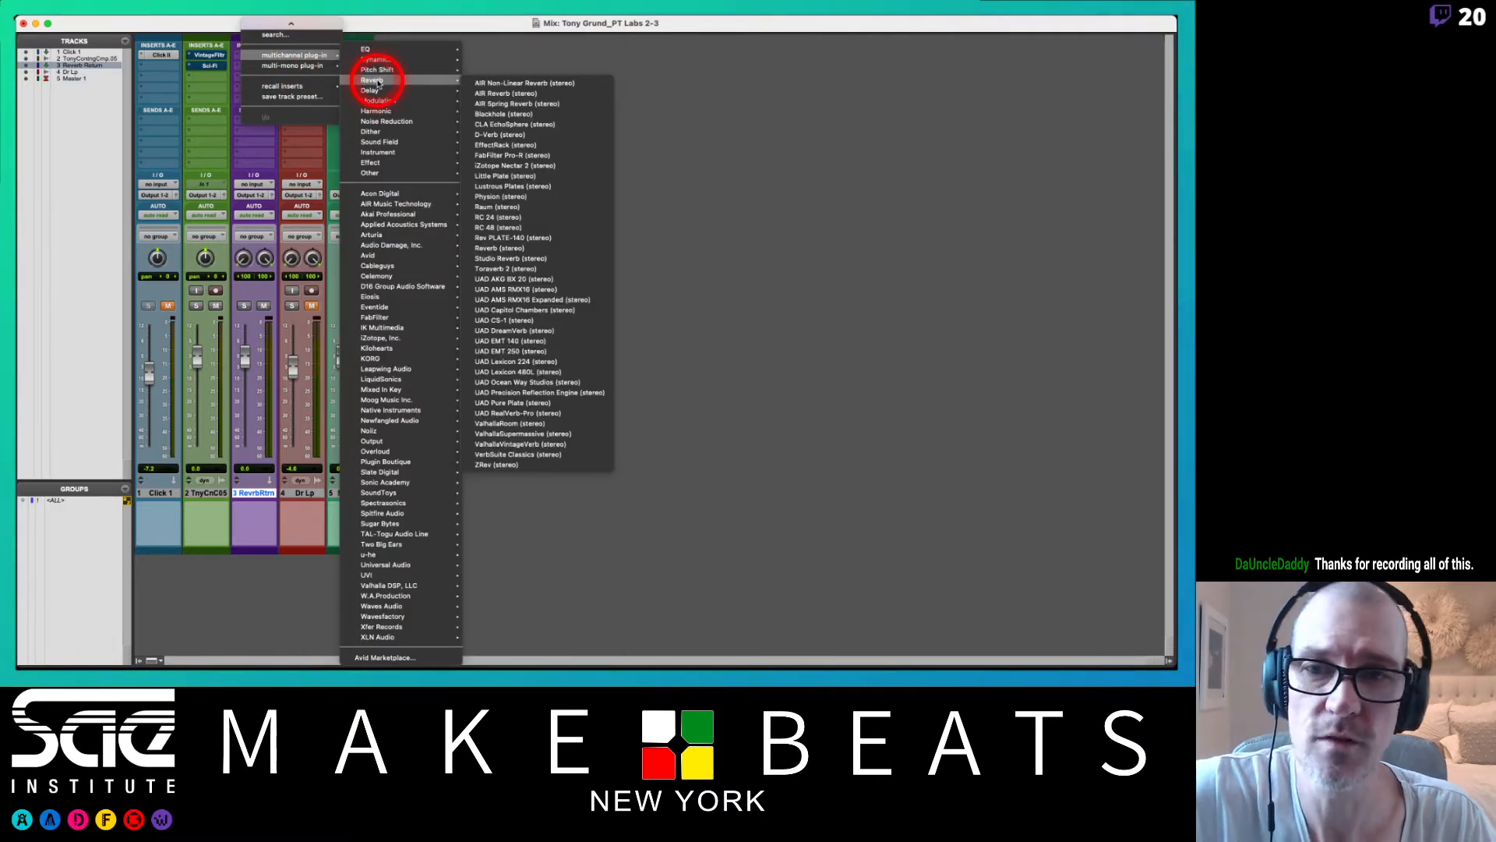
pyautogui.click(489, 135)
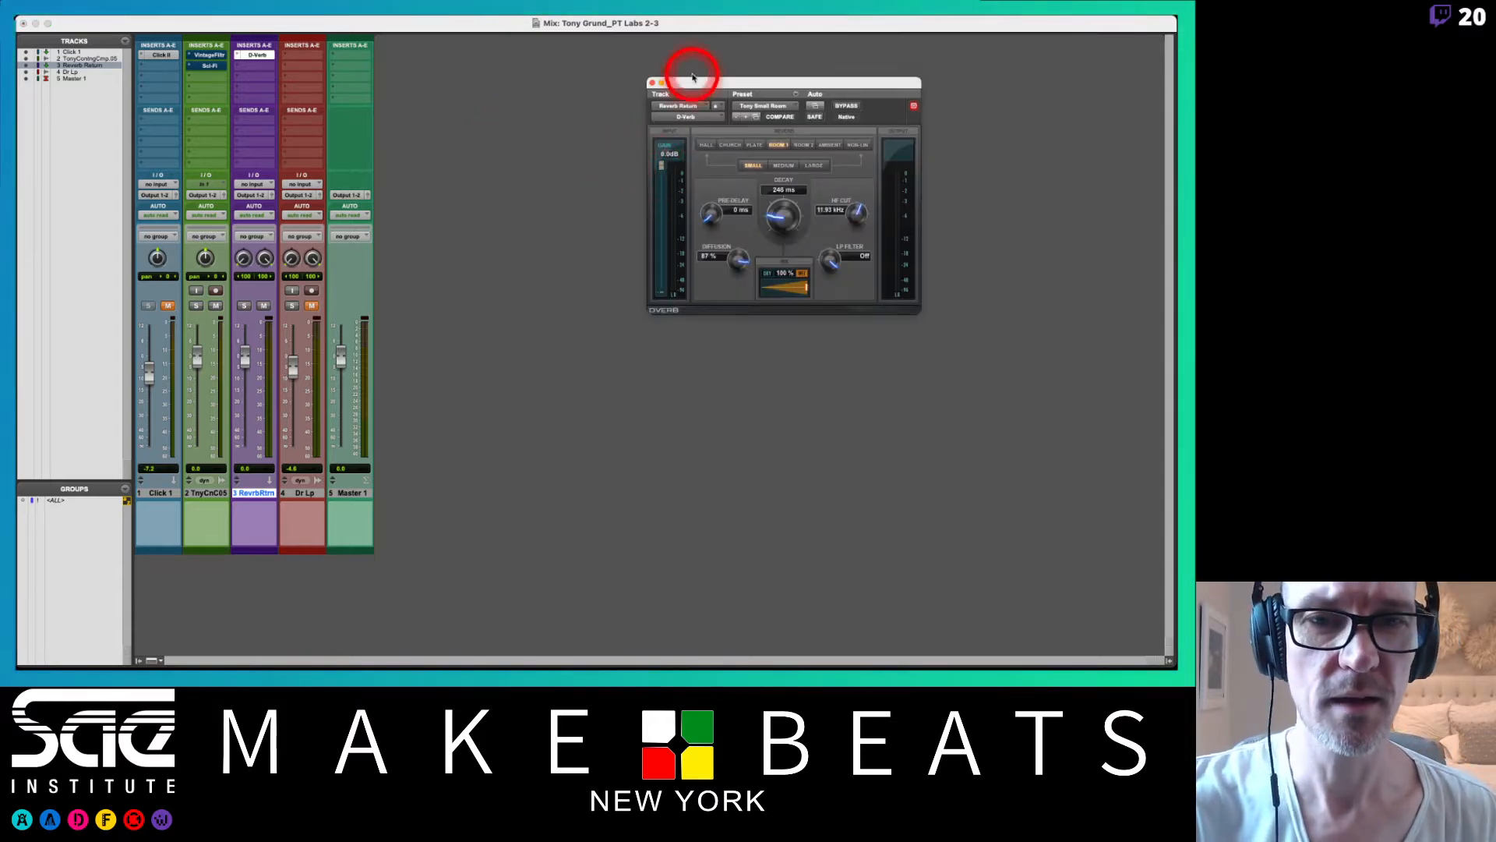
pyautogui.moveTo(696, 87); pyautogui.dragTo(467, 48)
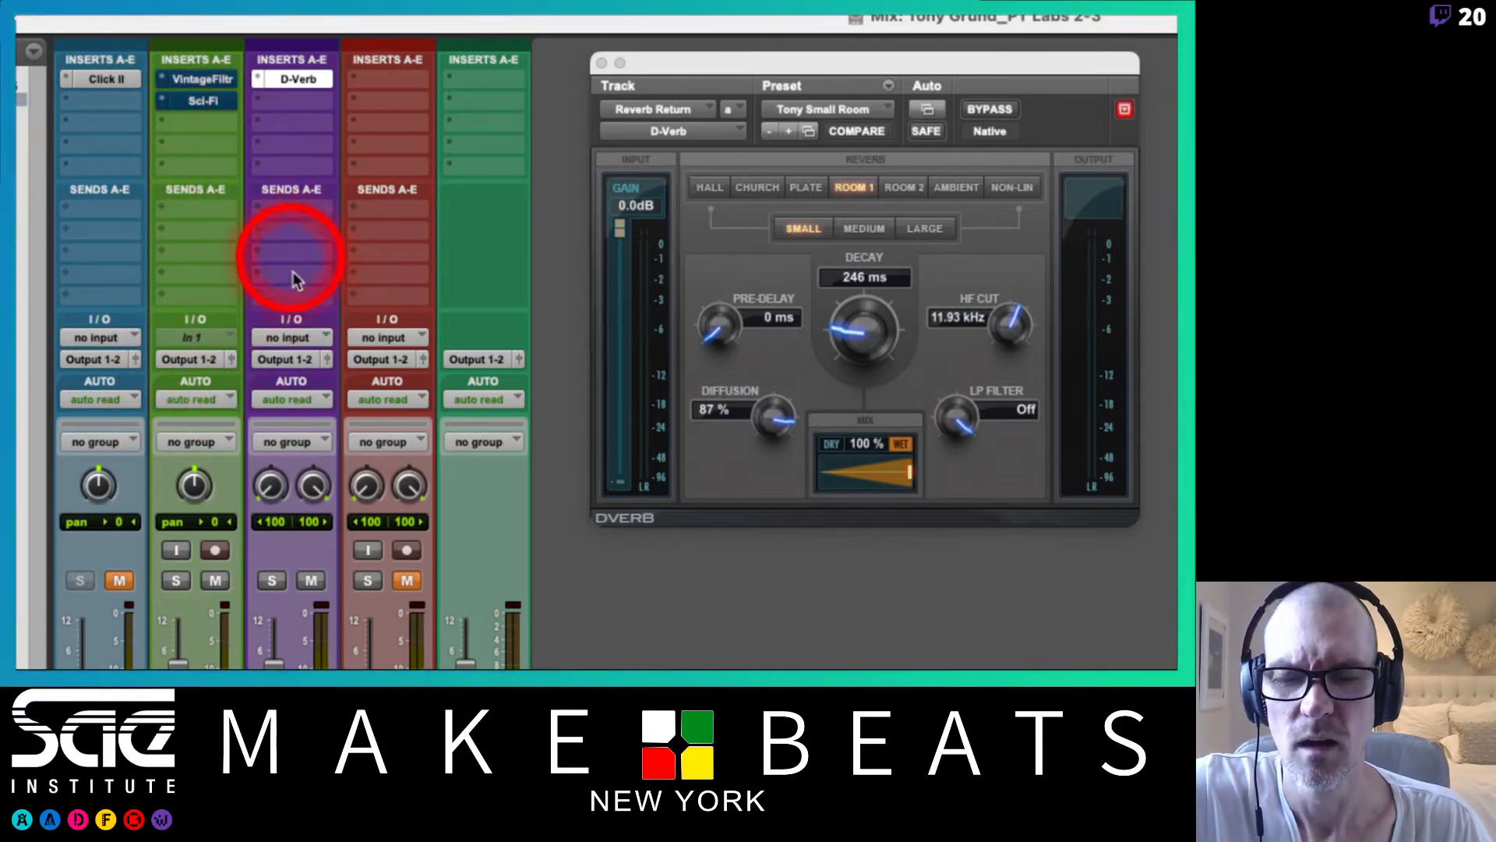
# Set the input of the Reverb Return track to Bus 1-2 (Stereo)
pyautogui.click(290, 338)
pyautogui.moveTo(293, 338)
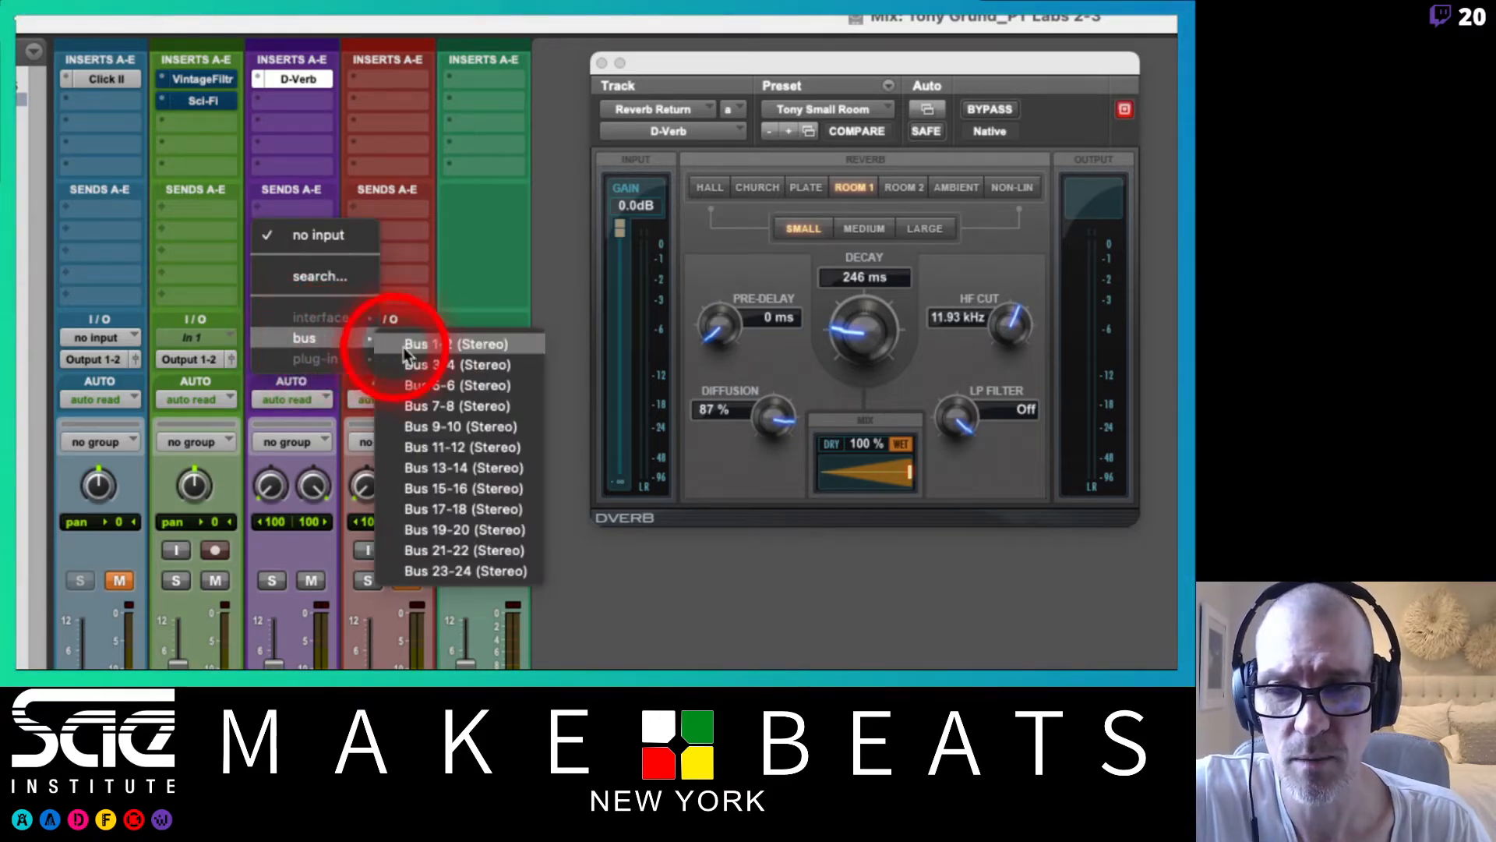
pyautogui.click(424, 344)
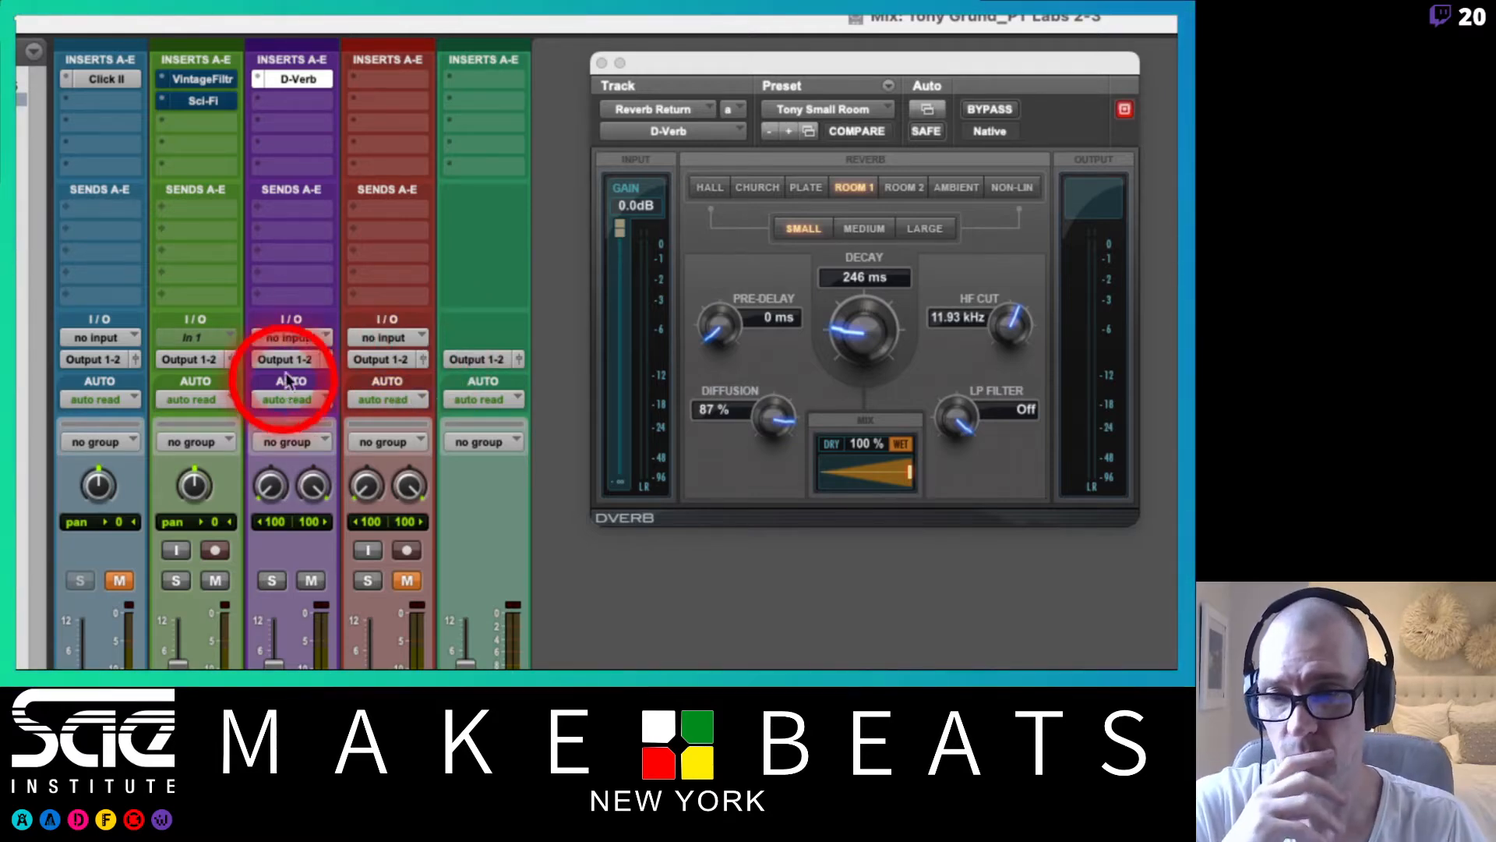
pyautogui.click(288, 338)
pyautogui.moveTo(296, 339)
pyautogui.click(413, 350)
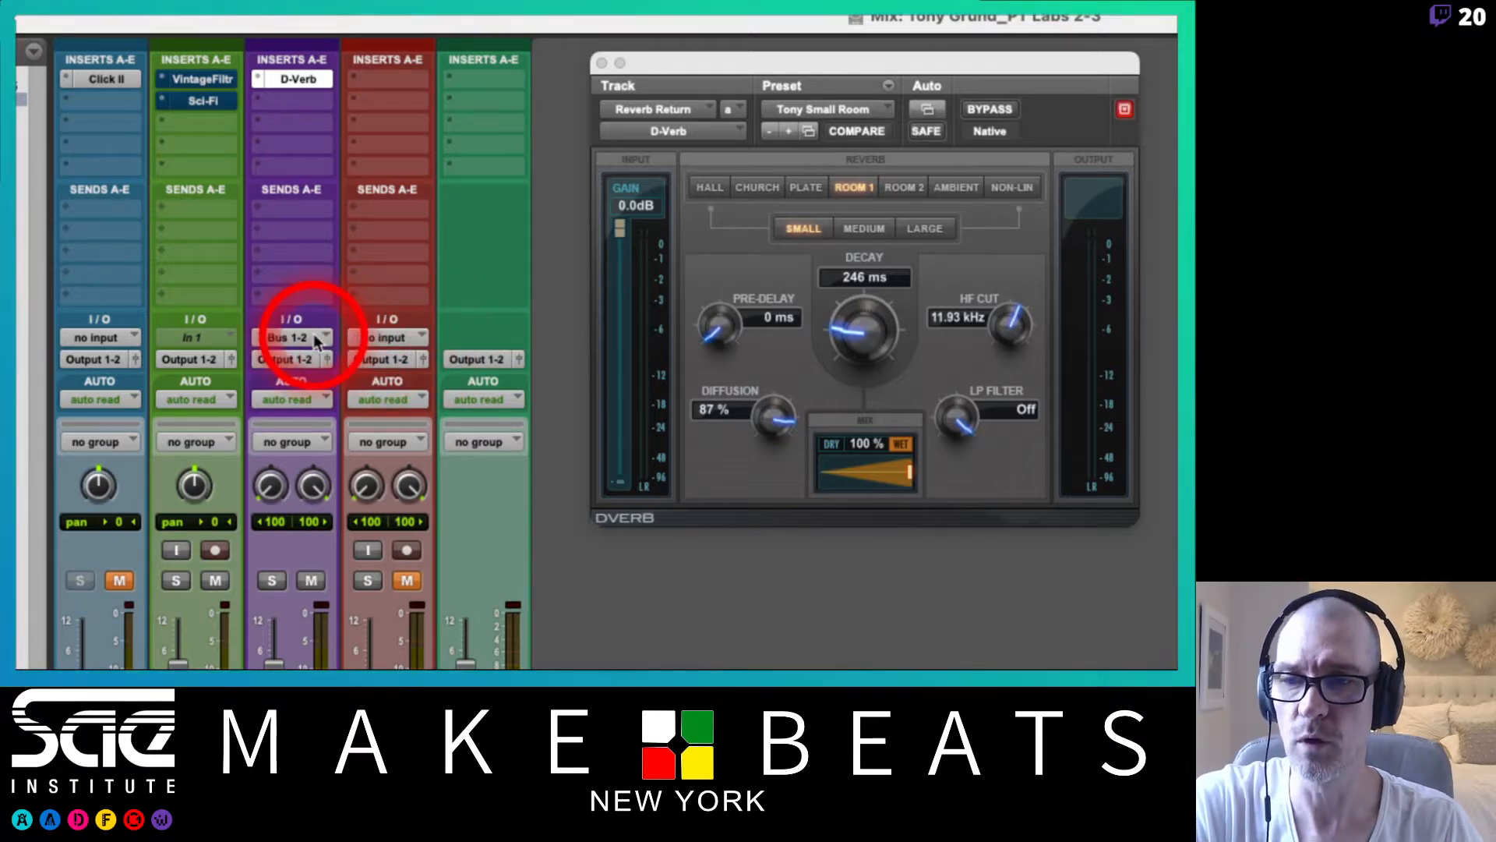
# Assign the first send of audio track 2 to Bus 1-2 (Stereo)
pyautogui.click(202, 210)
pyautogui.moveTo(215, 235)
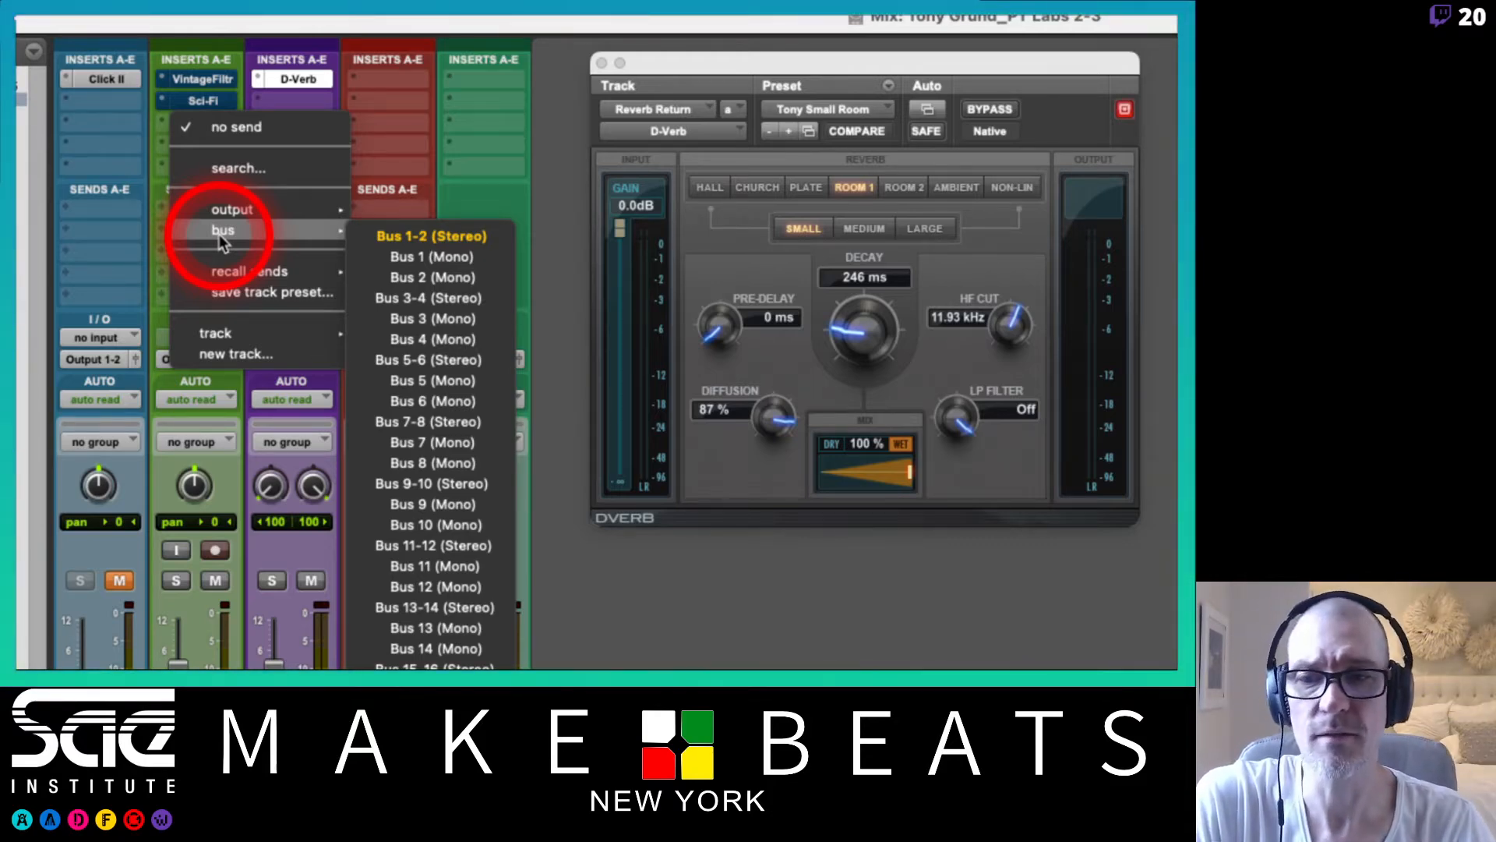
pyautogui.click(430, 238)
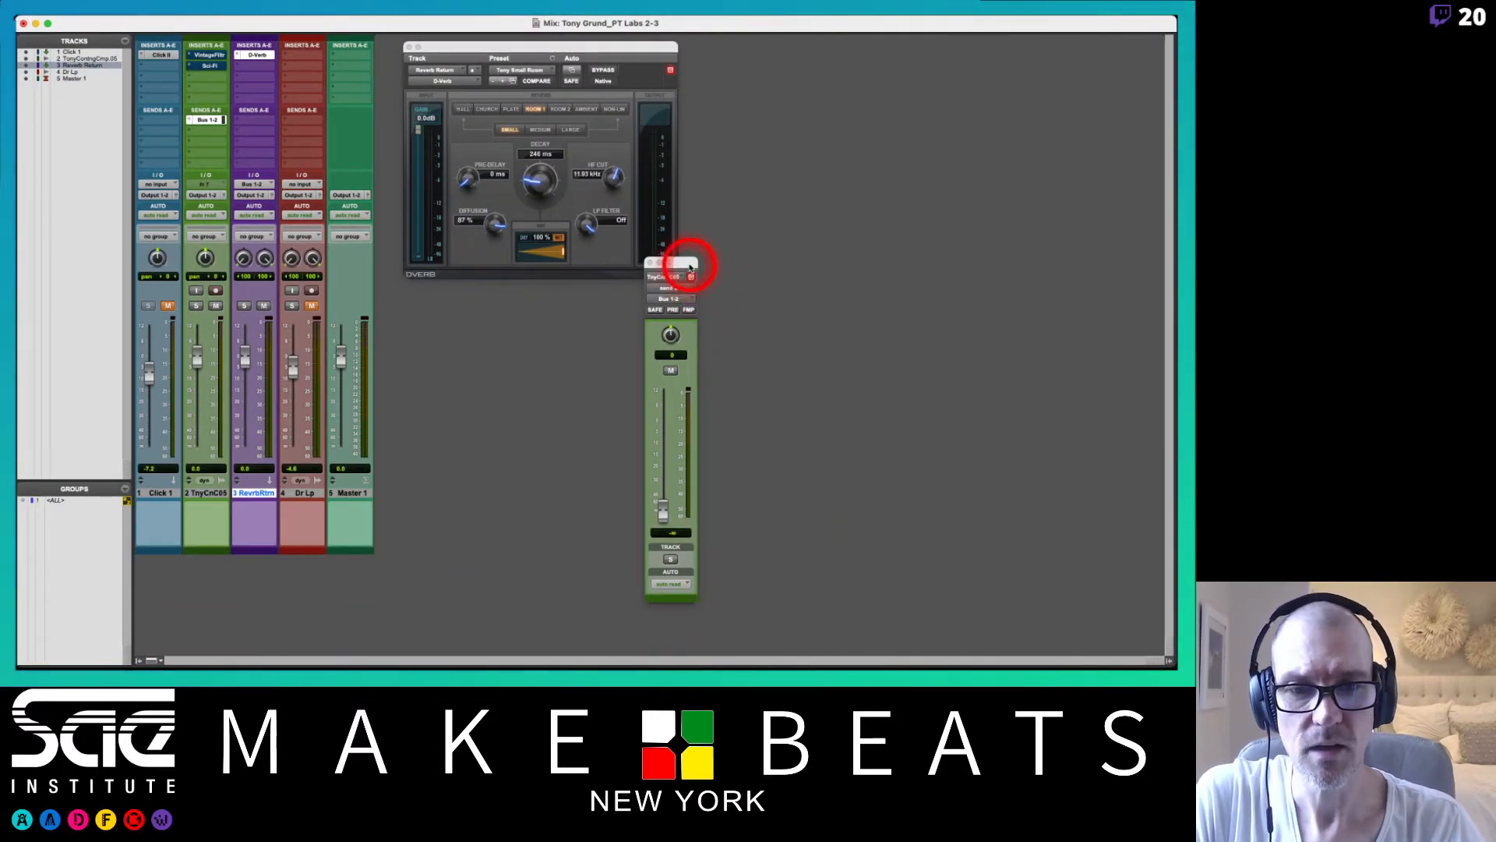
# Arrange the floating windows without overlap, with the send fader next to the mixer strips and D-Verb farther out
pyautogui.moveTo(1167, 494); pyautogui.dragTo(942, 399)
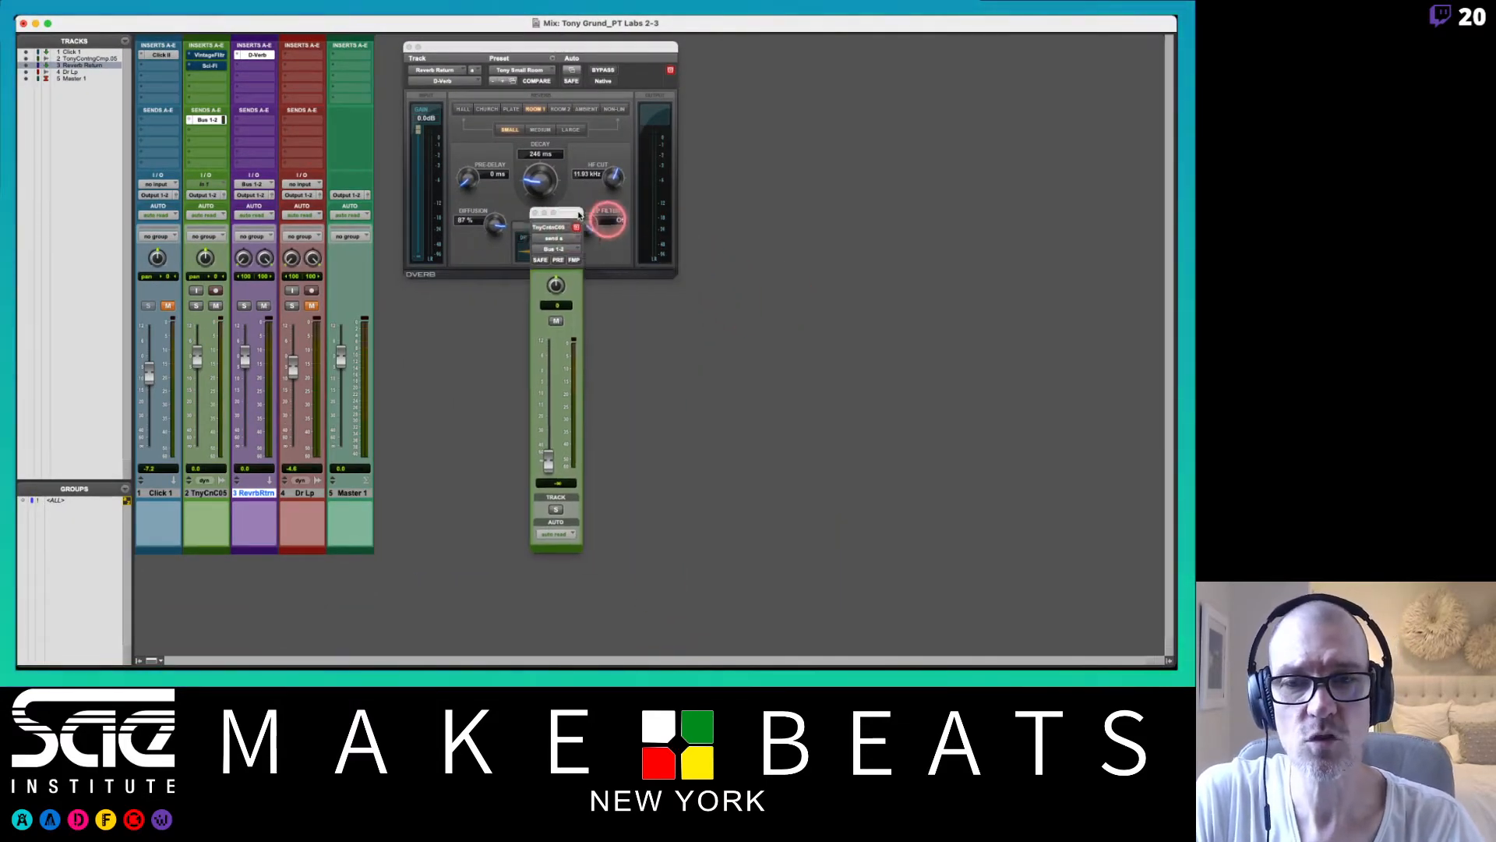
pyautogui.moveTo(578, 215); pyautogui.dragTo(490, 170)
pyautogui.moveTo(448, 47); pyautogui.dragTo(677, 67)
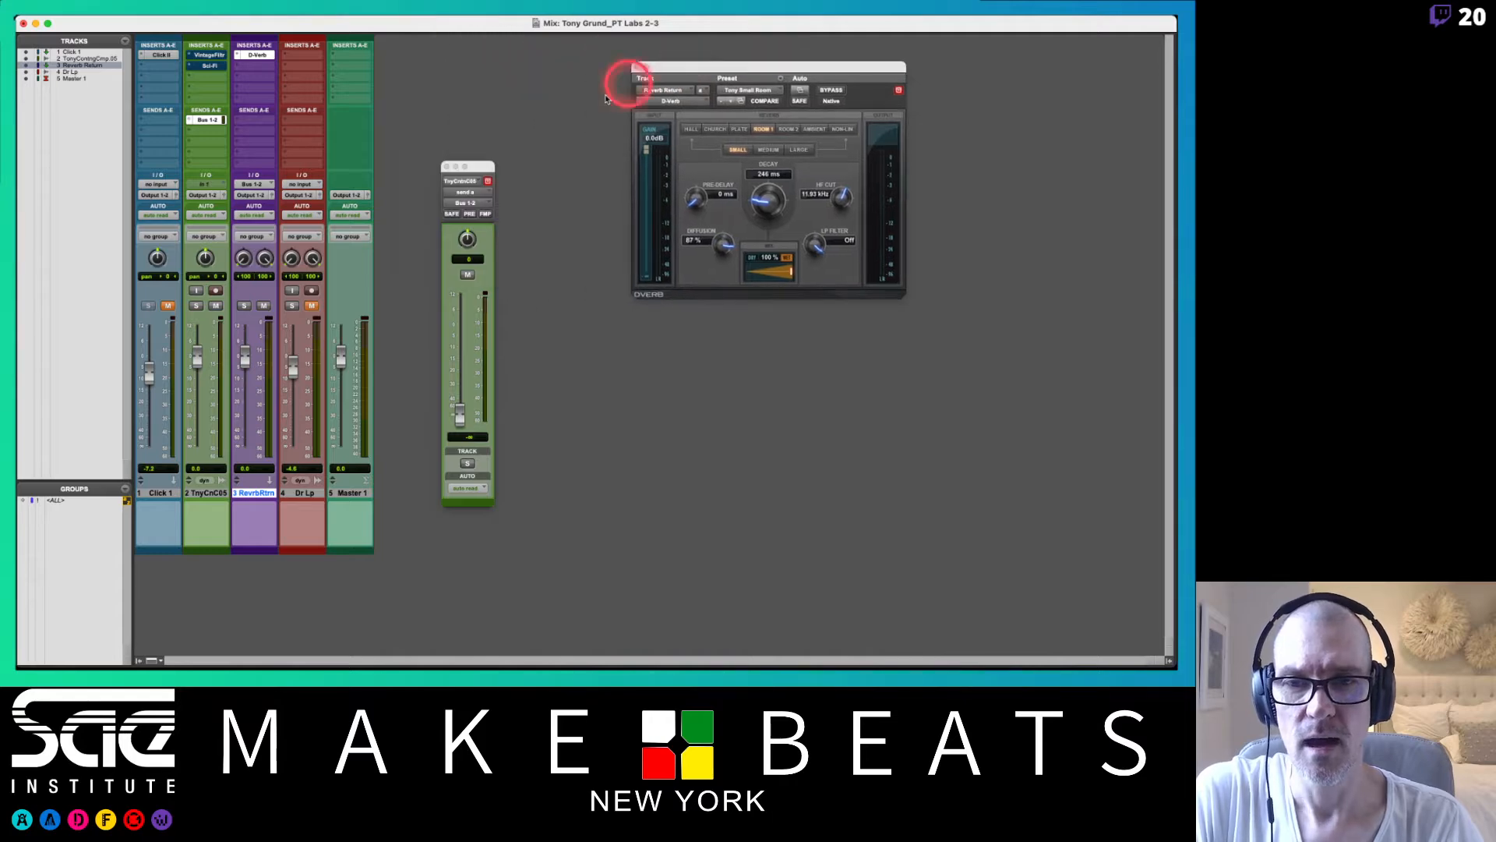
pyautogui.moveTo(487, 166); pyautogui.dragTo(455, 109)
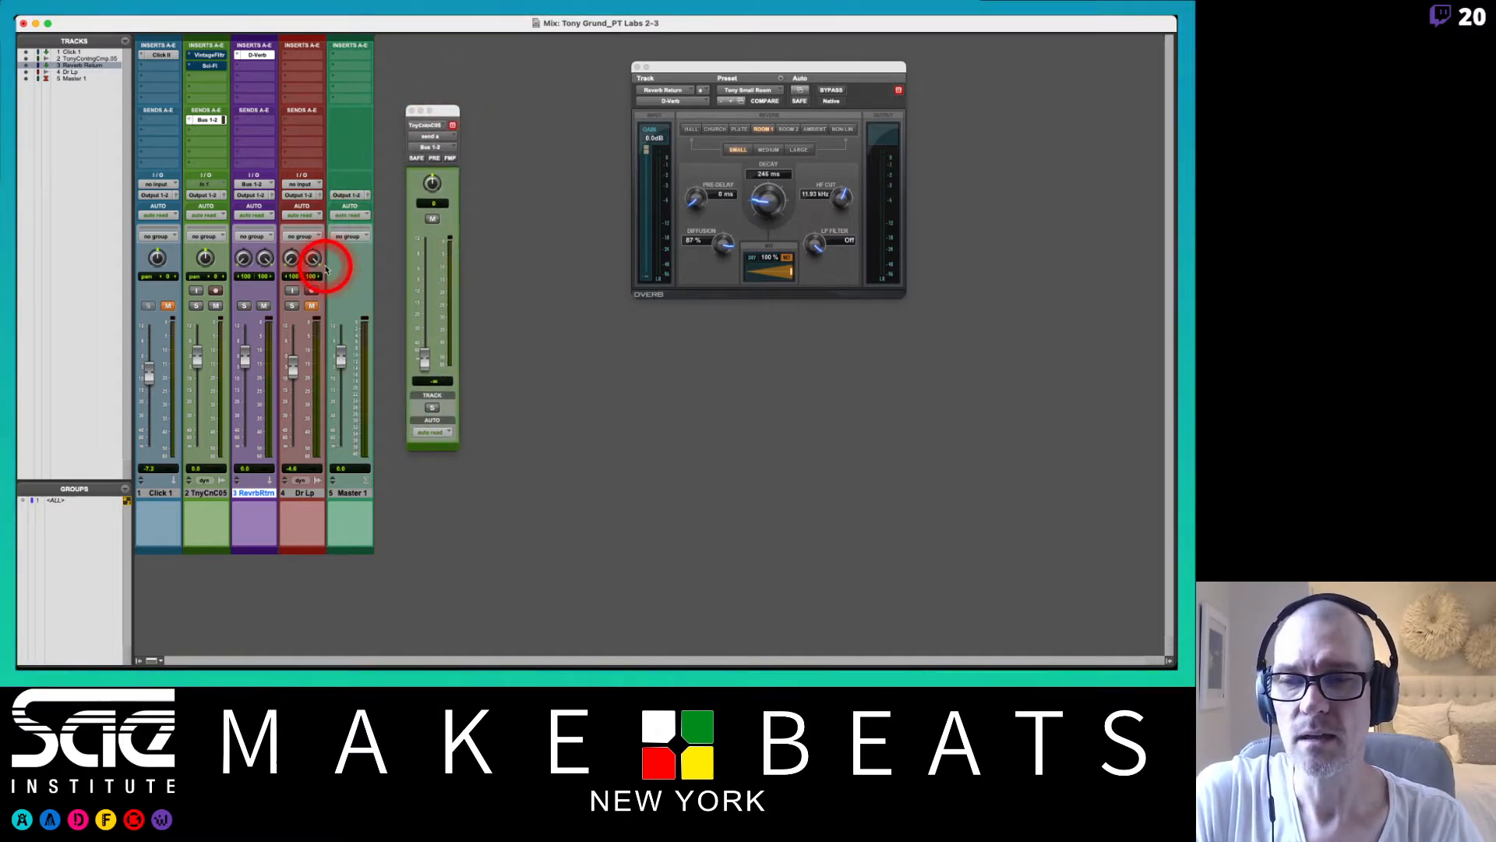
# Play the session while raising track 2's send level to Bus 1-2, and move the send window closer to the strips
pyautogui.press('space')
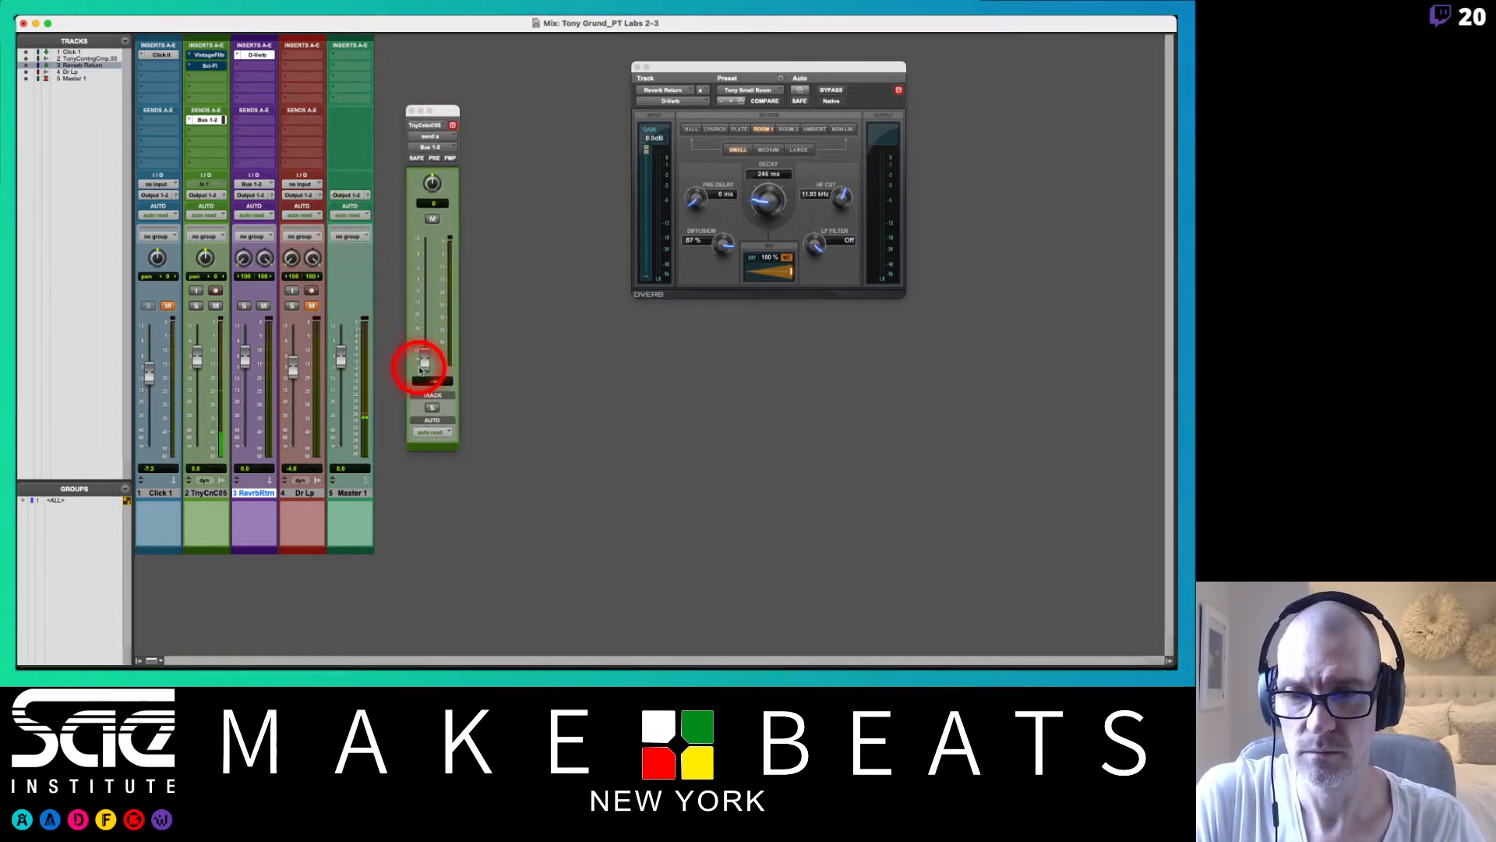
pyautogui.moveTo(423, 360); pyautogui.dragTo(425, 267)
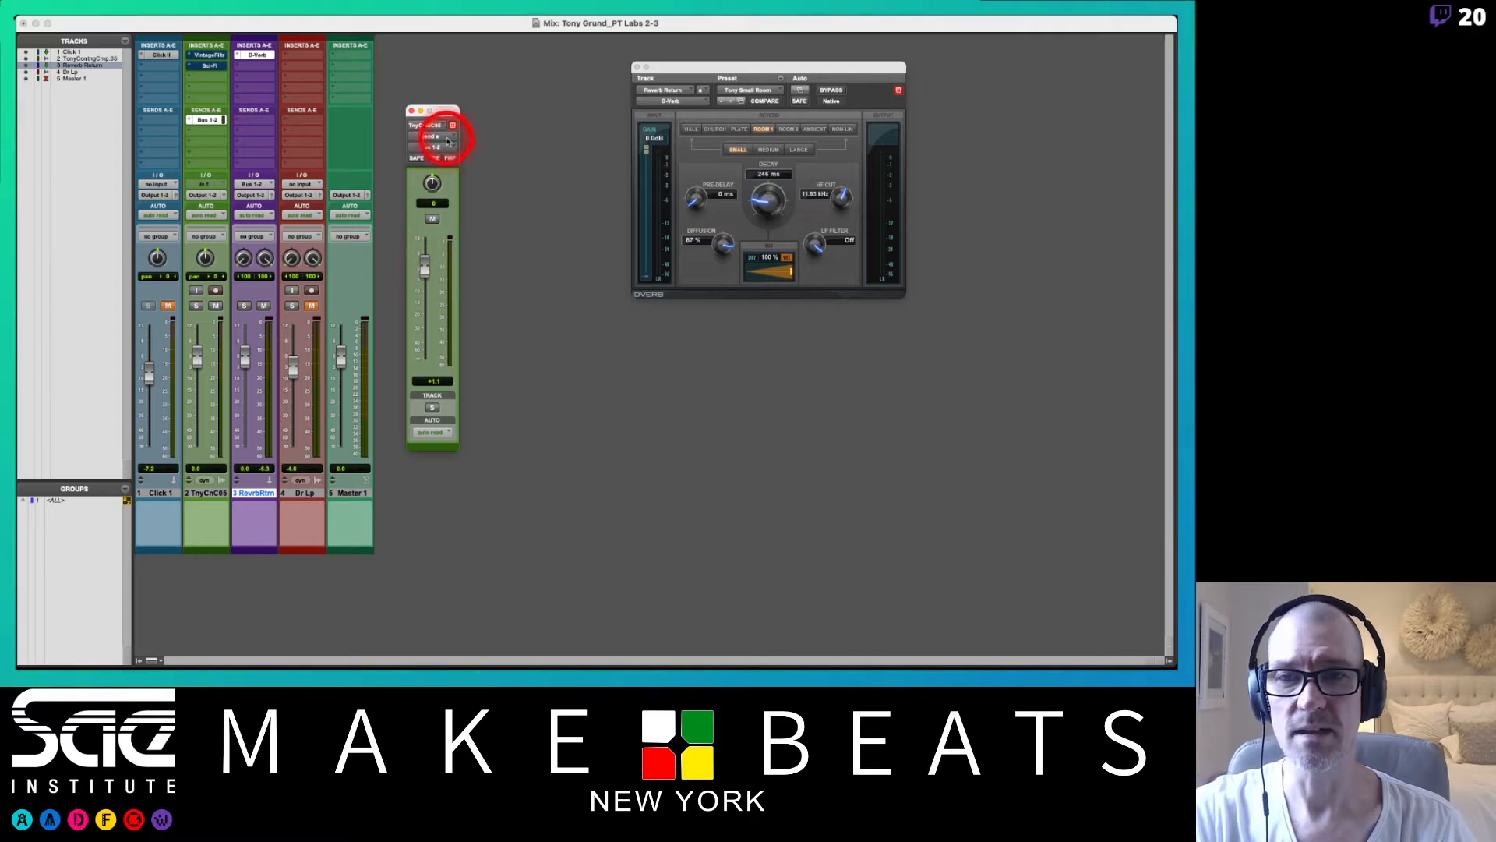
pyautogui.click(445, 114)
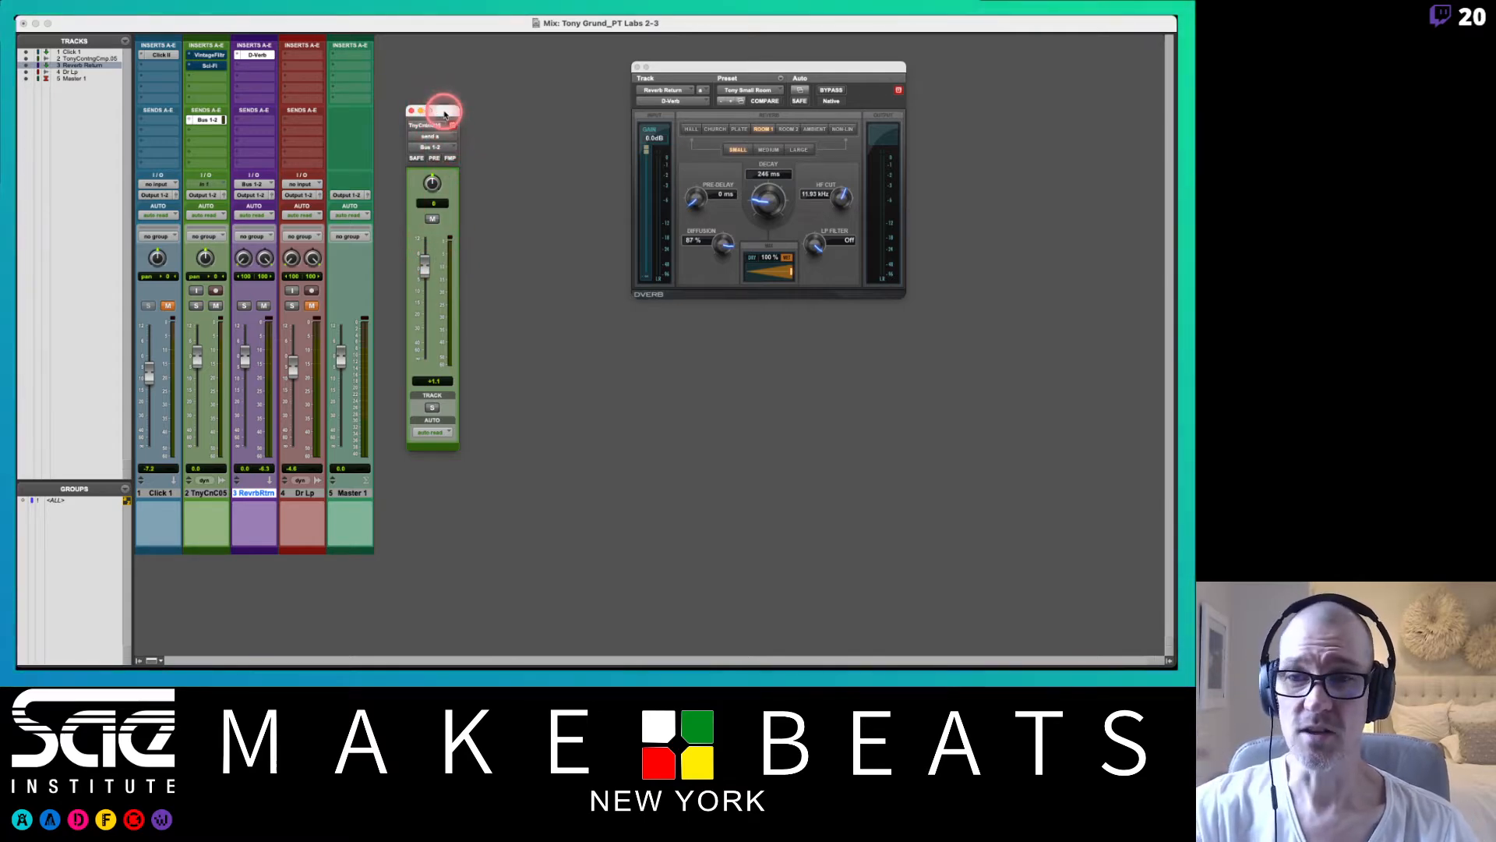
pyautogui.moveTo(445, 115); pyautogui.dragTo(427, 114)
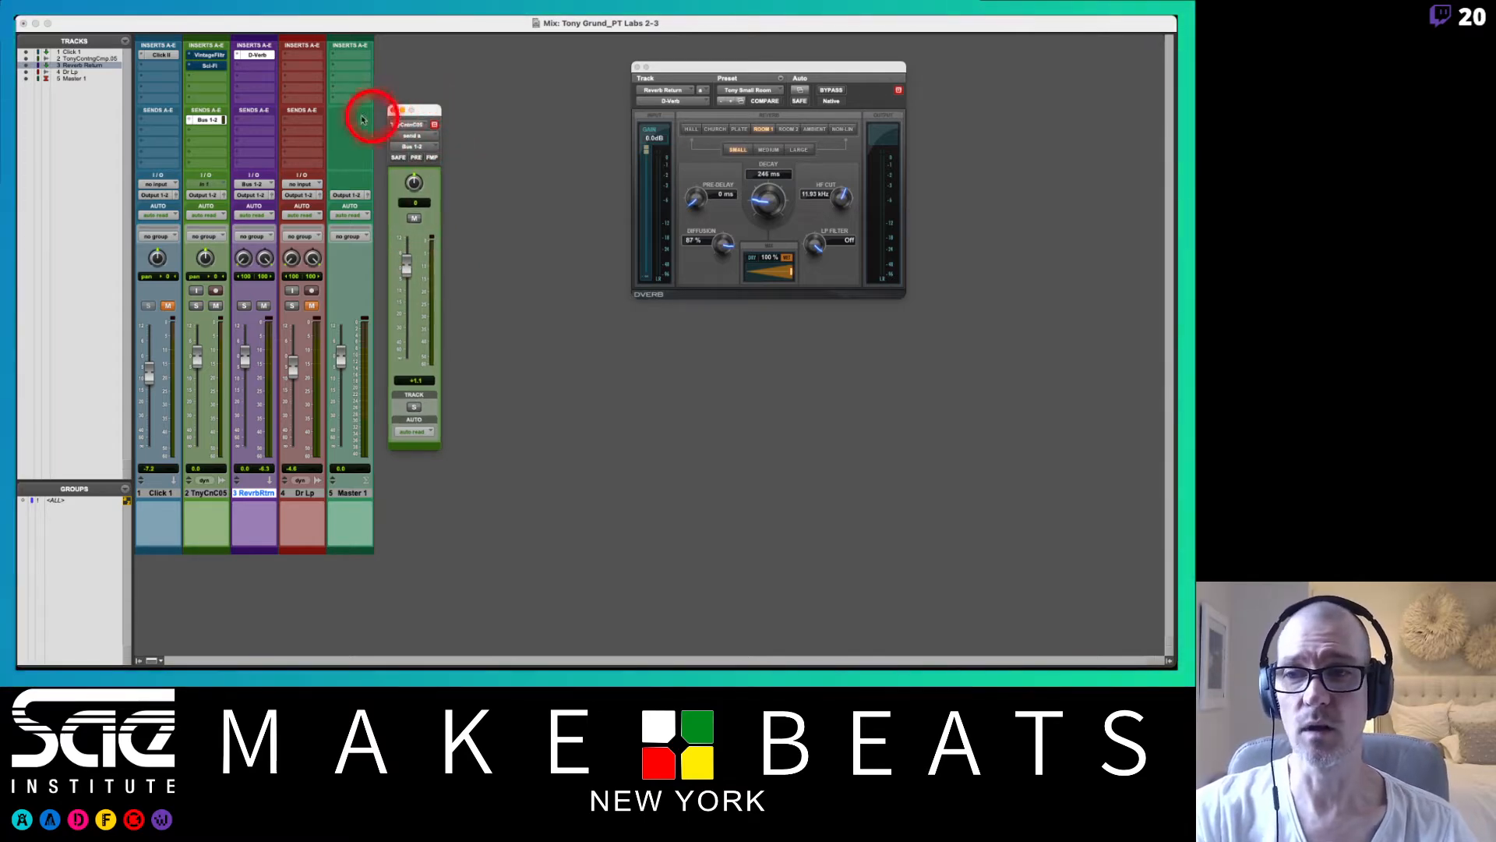
# Lower the send level on track 2 to about -0.4 dB and close the send window
pyautogui.moveTo(415, 265)
pyautogui.mouseDown()
pyautogui.moveTo(403, 261)
pyautogui.moveTo(401, 344)
pyautogui.moveTo(397, 293)
pyautogui.moveTo(406, 273)
pyautogui.moveTo(401, 354)
pyautogui.moveTo(394, 279)
pyautogui.moveTo(399, 357)
pyautogui.moveTo(406, 265)
pyautogui.mouseUp()
pyautogui.click(405, 270)
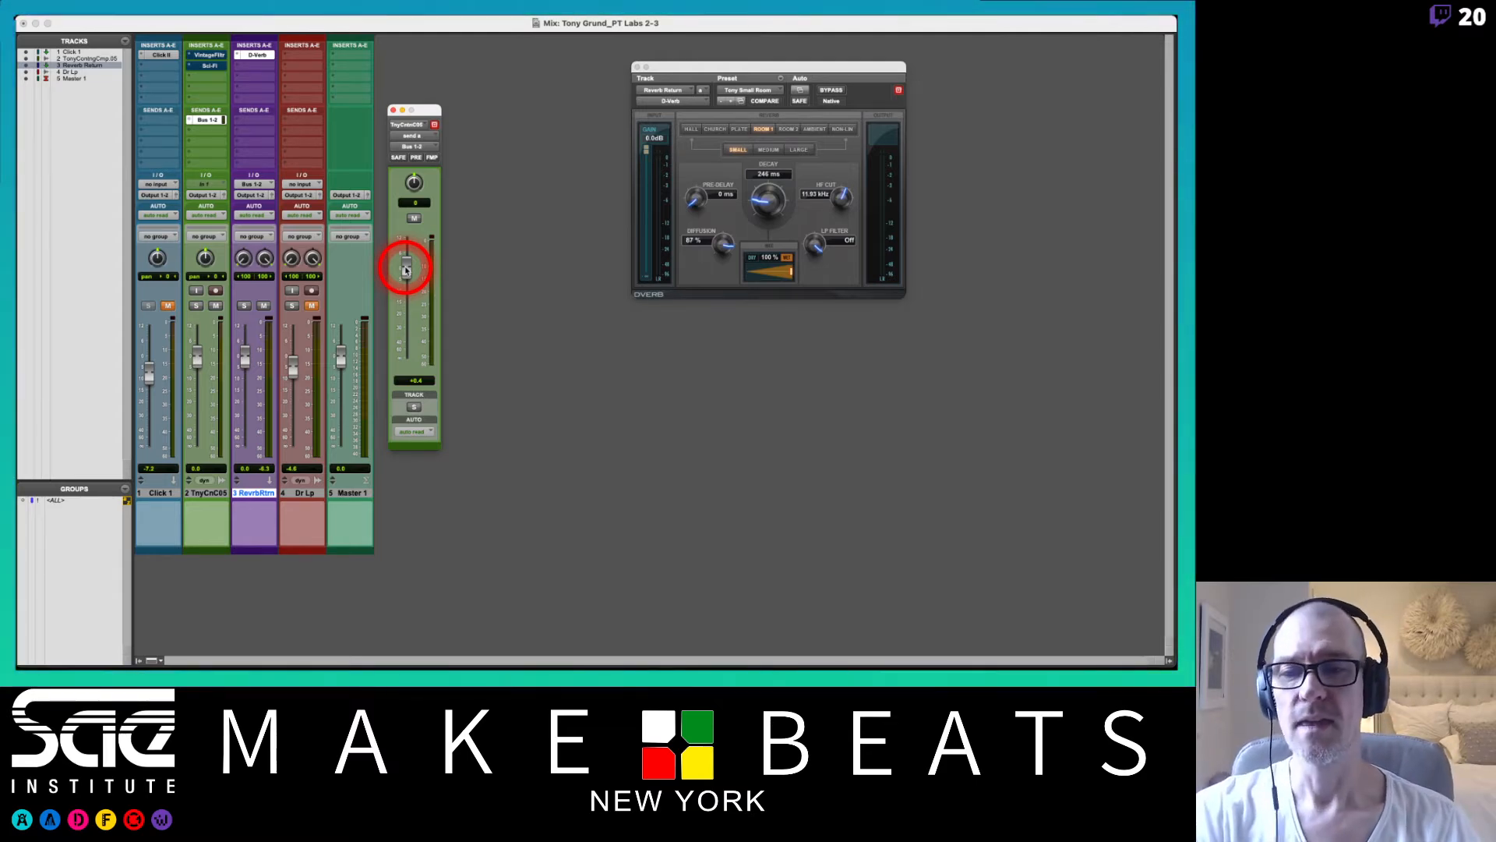
pyautogui.moveTo(405, 269)
pyautogui.mouseDown()
pyautogui.moveTo(400, 322)
pyautogui.moveTo(405, 271)
pyautogui.mouseUp()
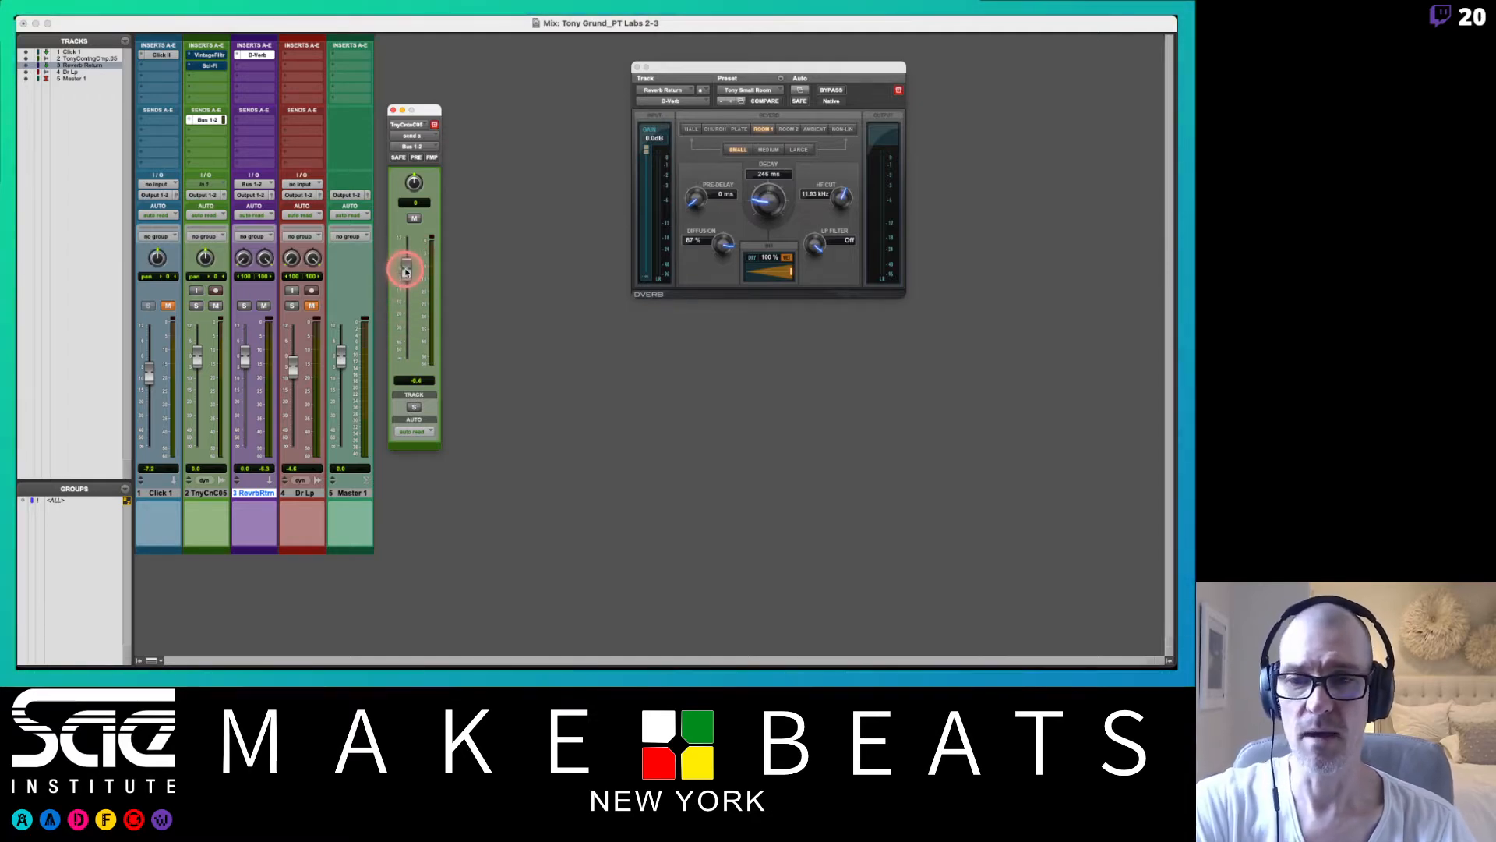
pyautogui.click(406, 271)
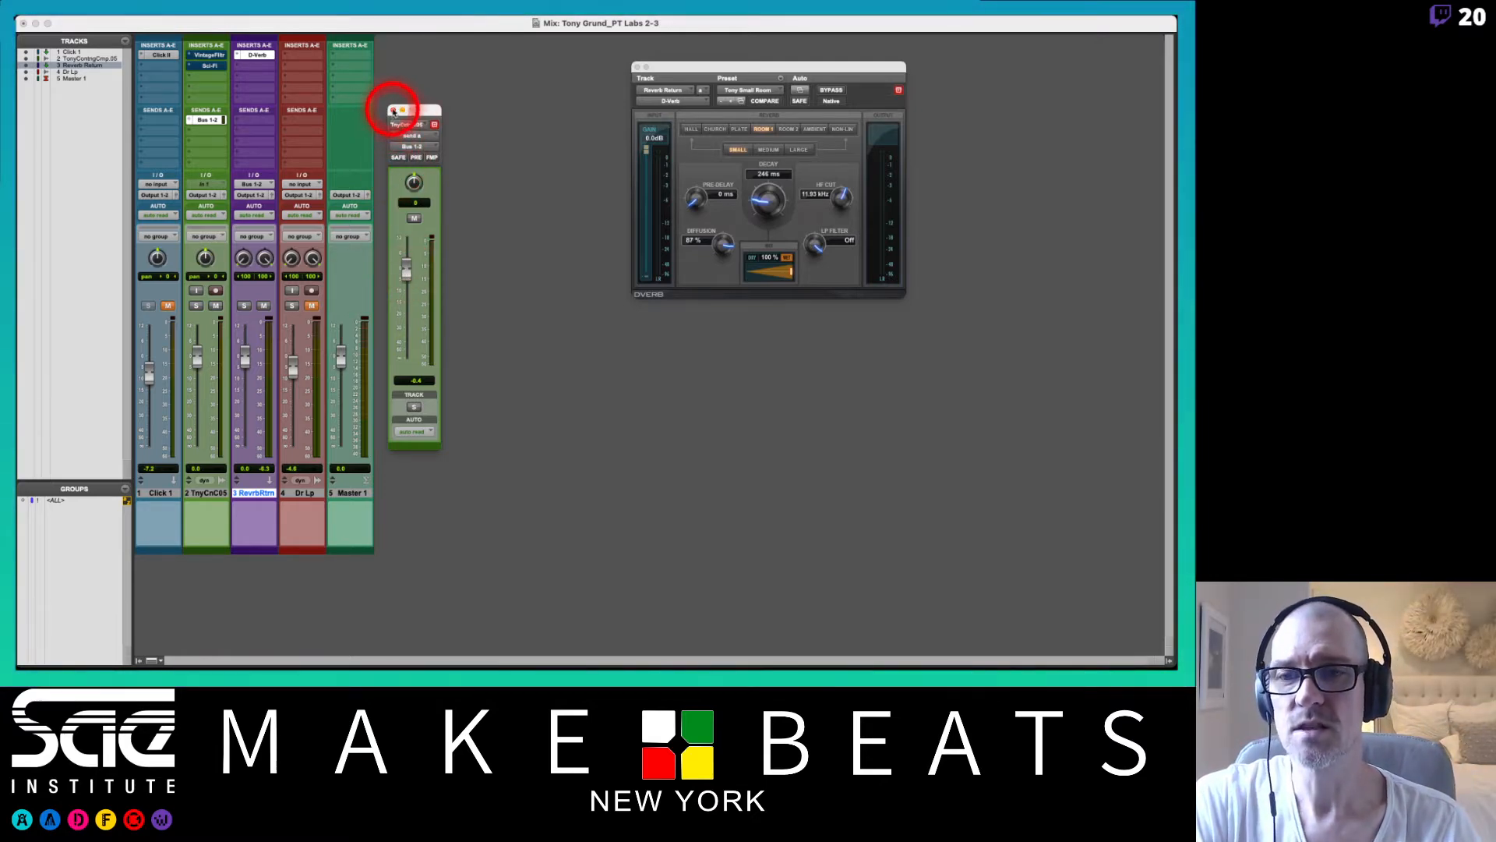
pyautogui.click(392, 110)
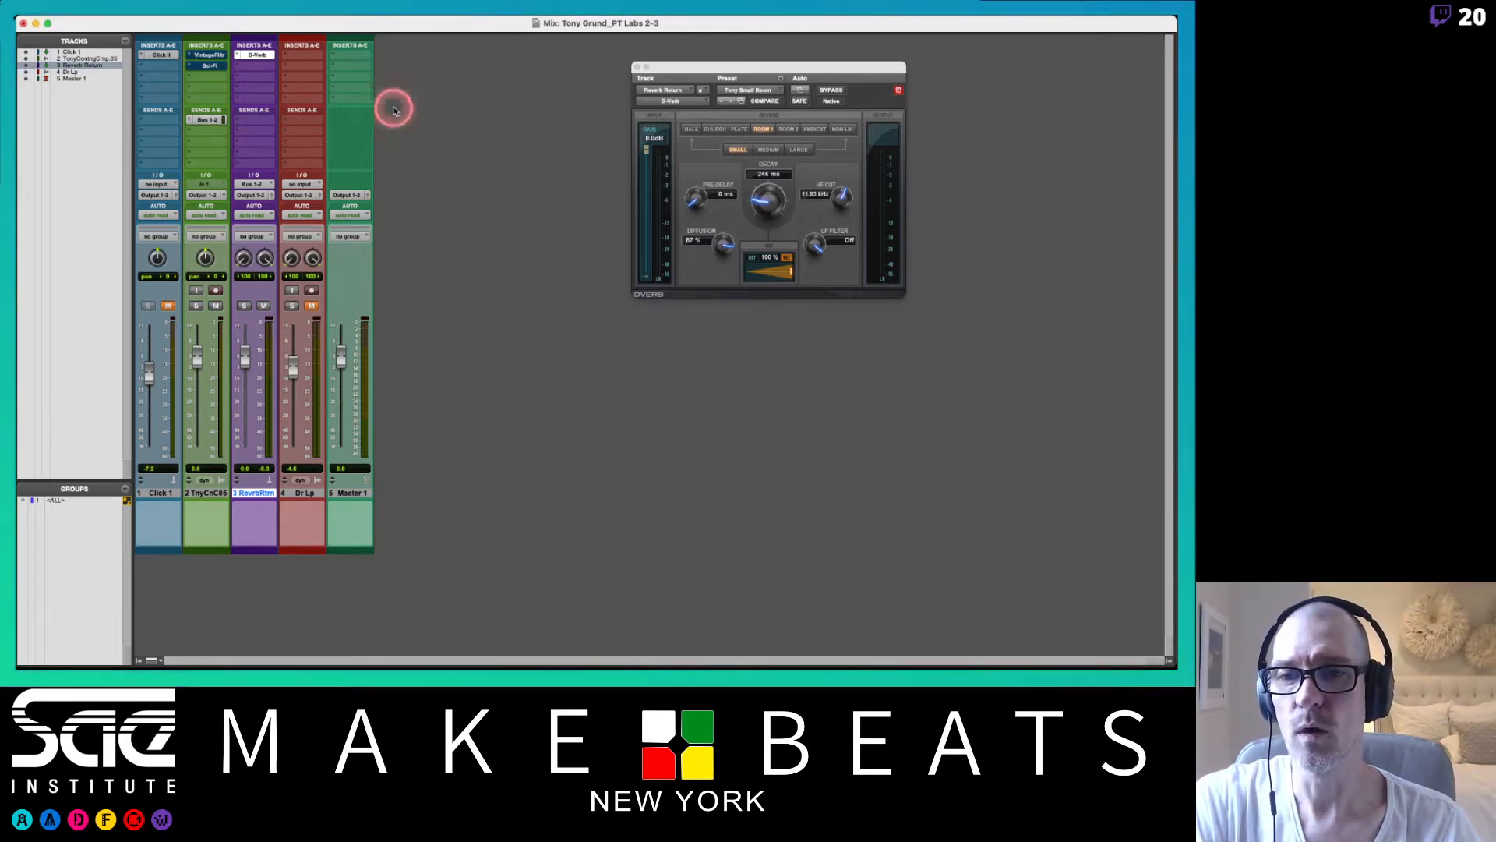
# Delete the Reverb Return track and set the first send of audio track 2 to no send
pyautogui.rightClick(256, 497)
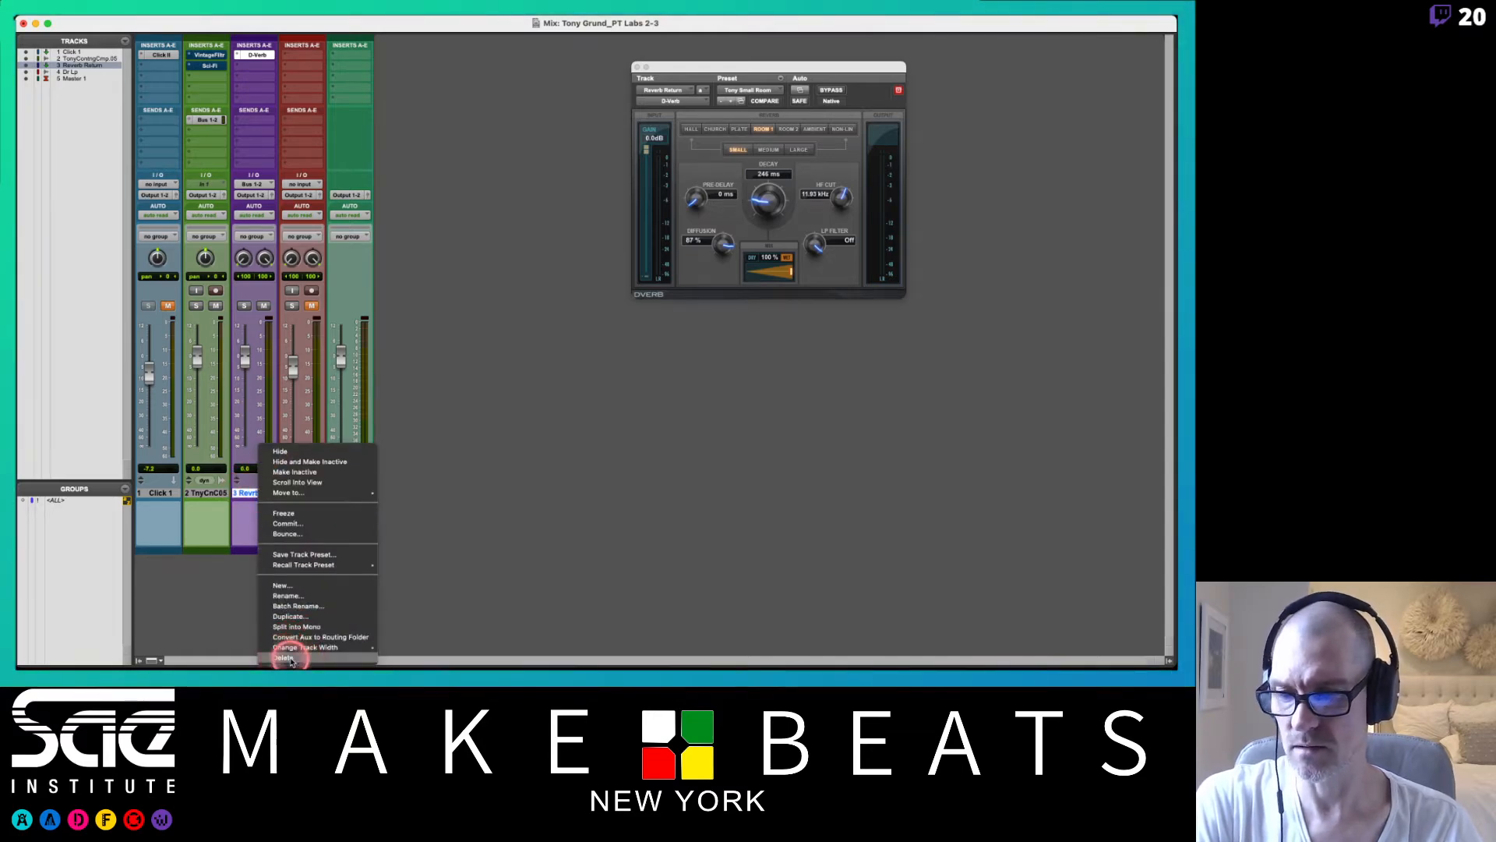
pyautogui.click(286, 659)
pyautogui.click(187, 123)
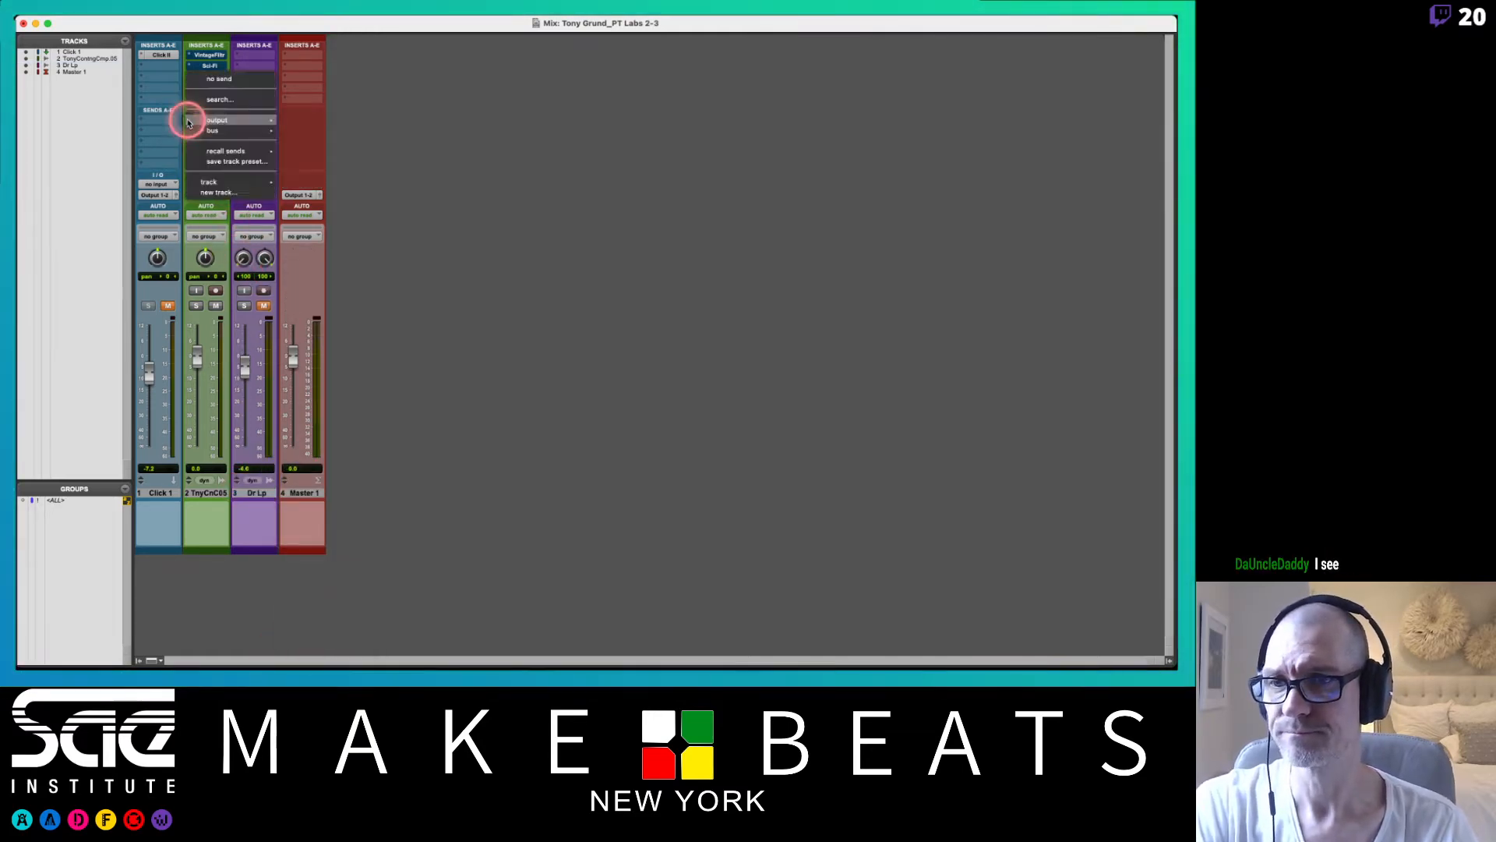
pyautogui.click(214, 74)
pyautogui.click(213, 80)
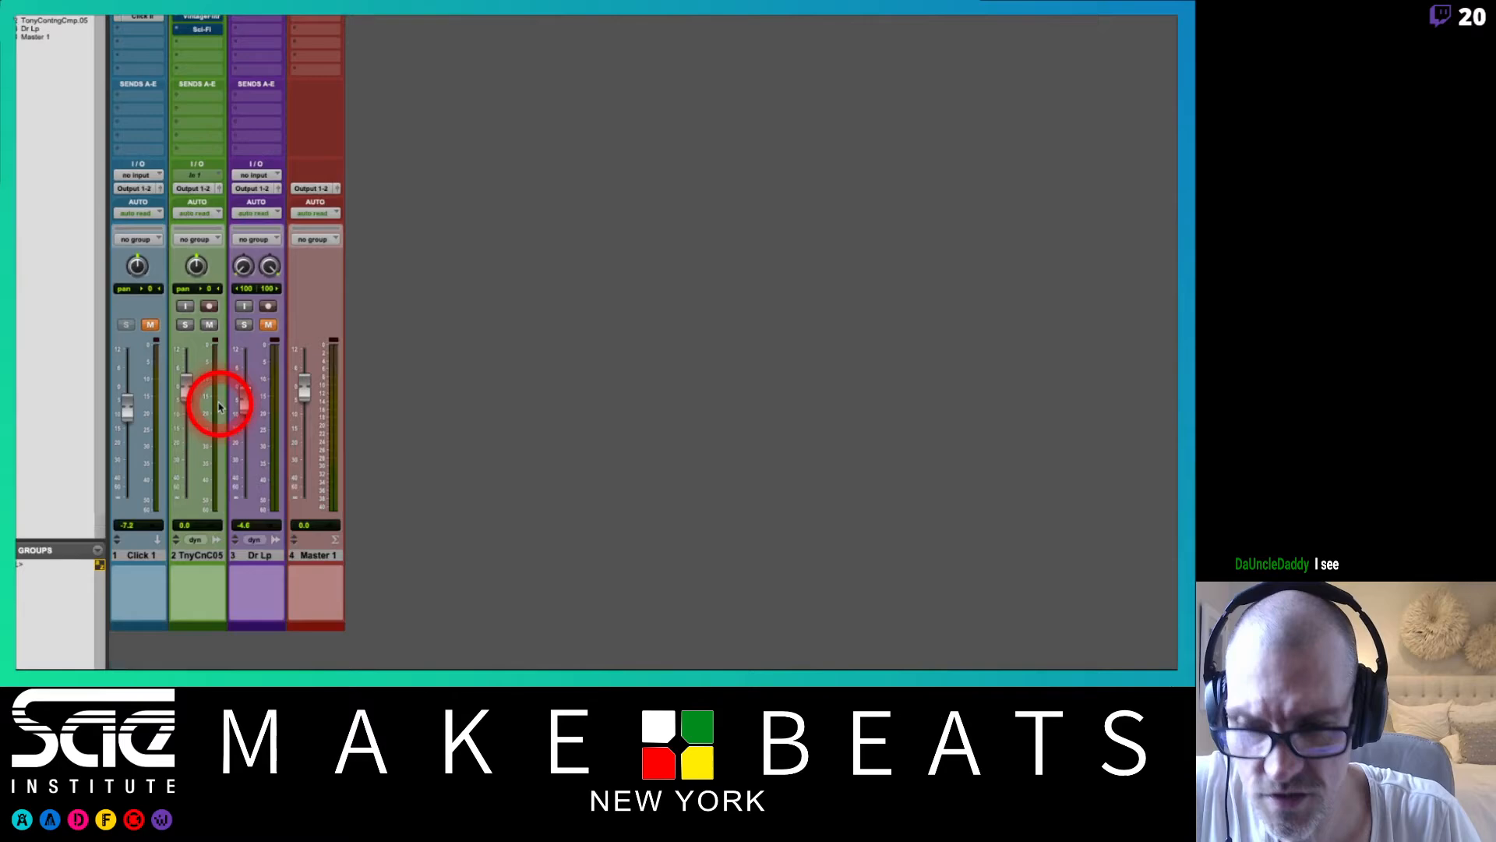
# Create one stereo Aux Input track in Samples named "Reverb Return" directly after track 2
pyautogui.click(204, 554)
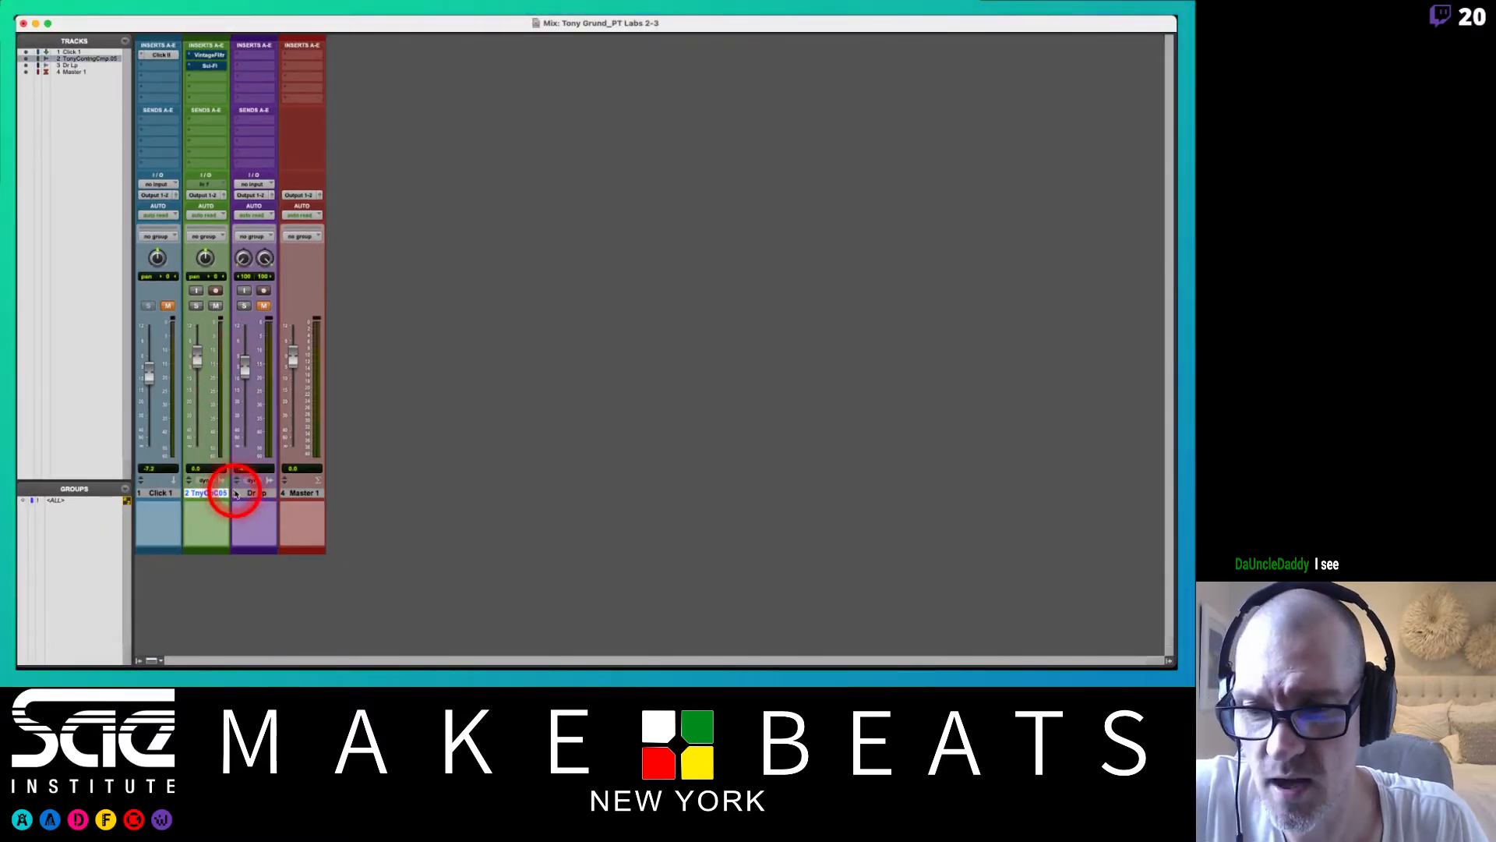
pyautogui.click(199, 21)
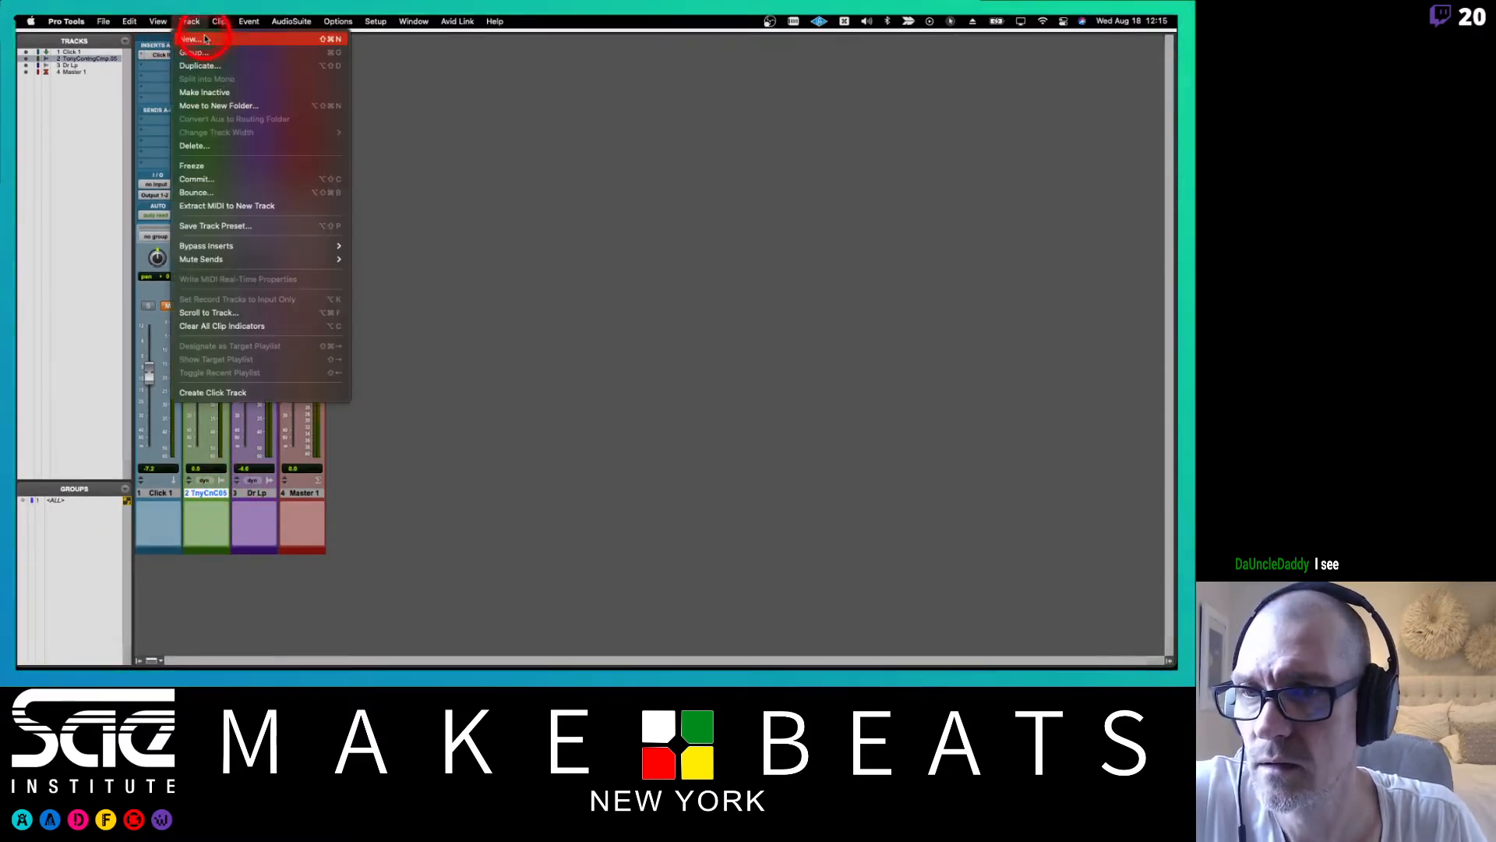
pyautogui.click(210, 40)
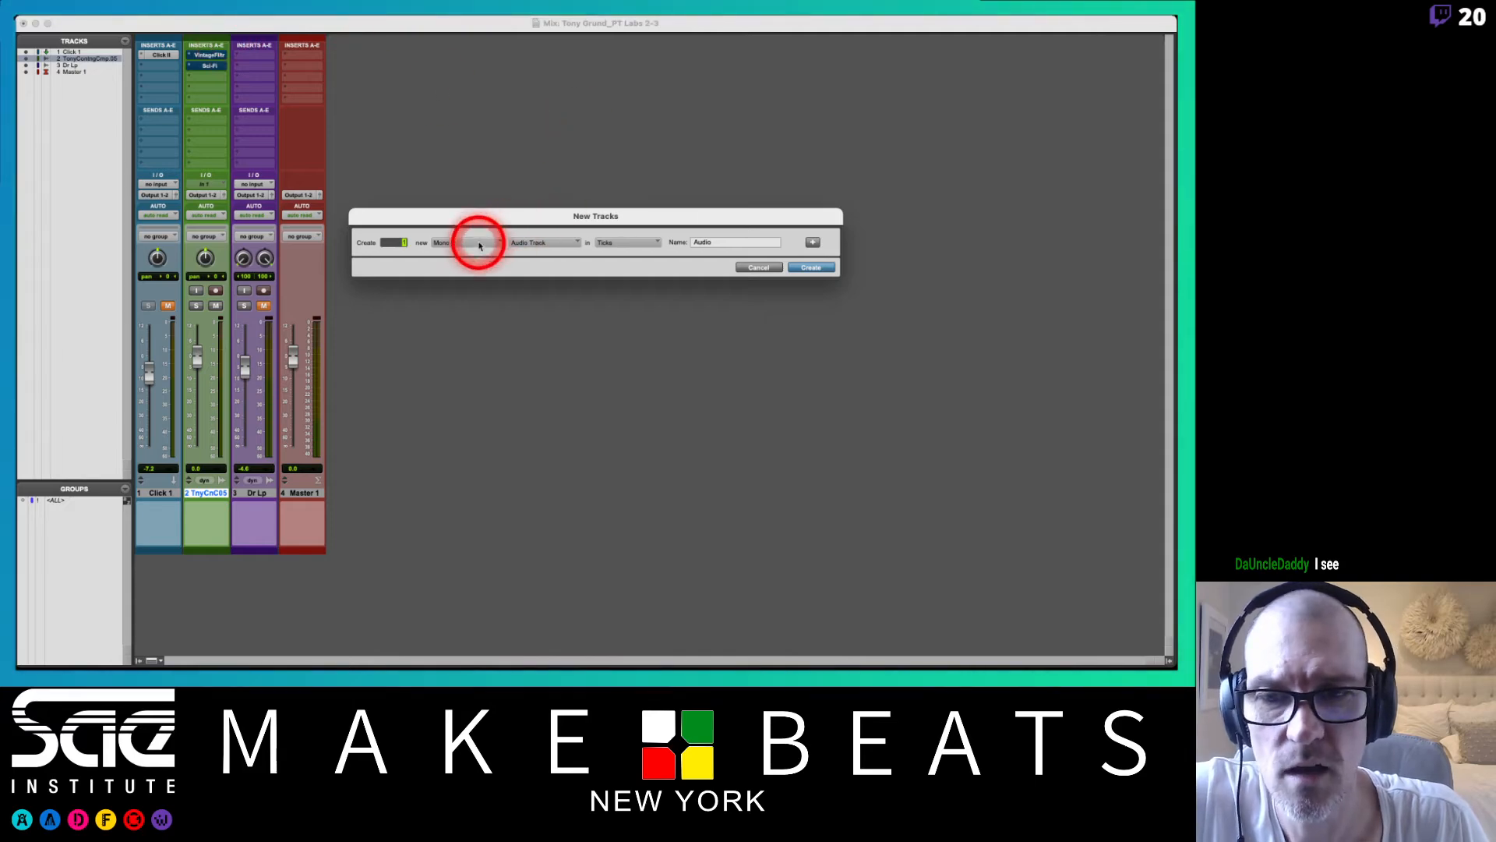
pyautogui.click(466, 242)
pyautogui.click(467, 254)
pyautogui.click(526, 244)
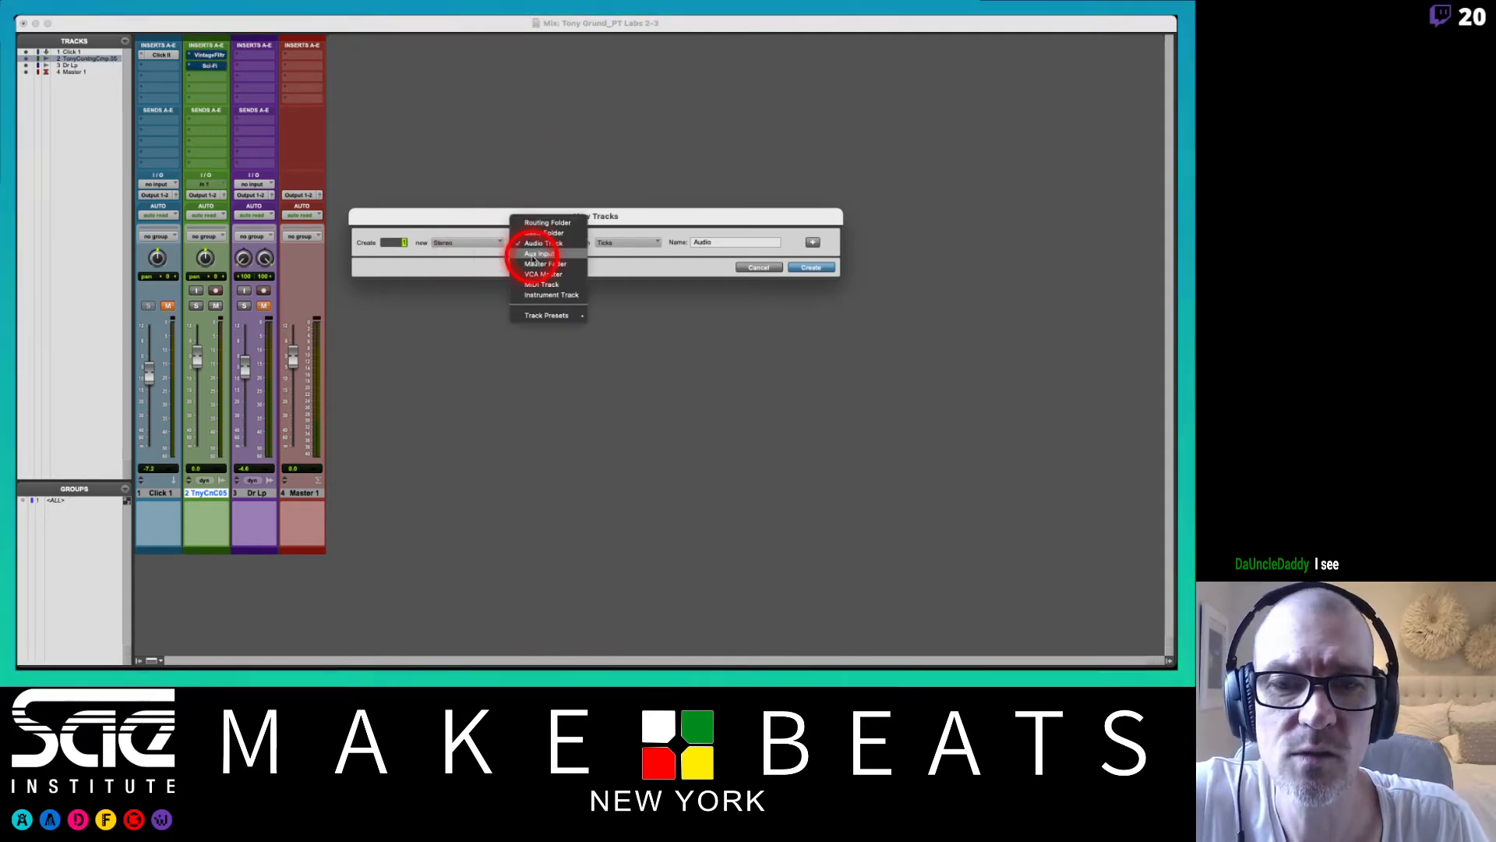
pyautogui.click(530, 253)
pyautogui.click(637, 242)
pyautogui.click(635, 235)
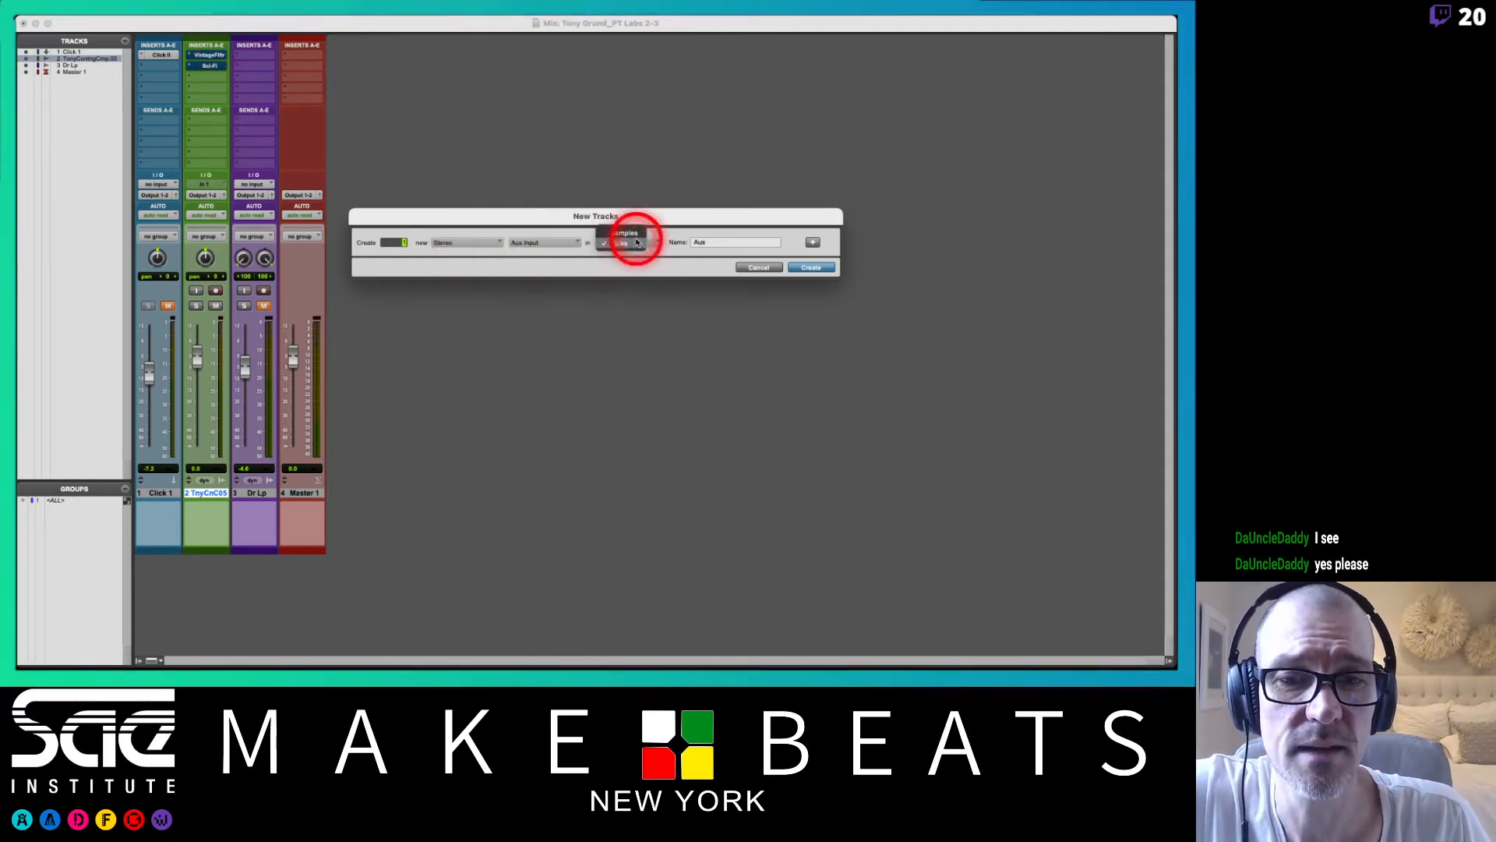
pyautogui.click(706, 240)
pyautogui.doubleClick(707, 242)
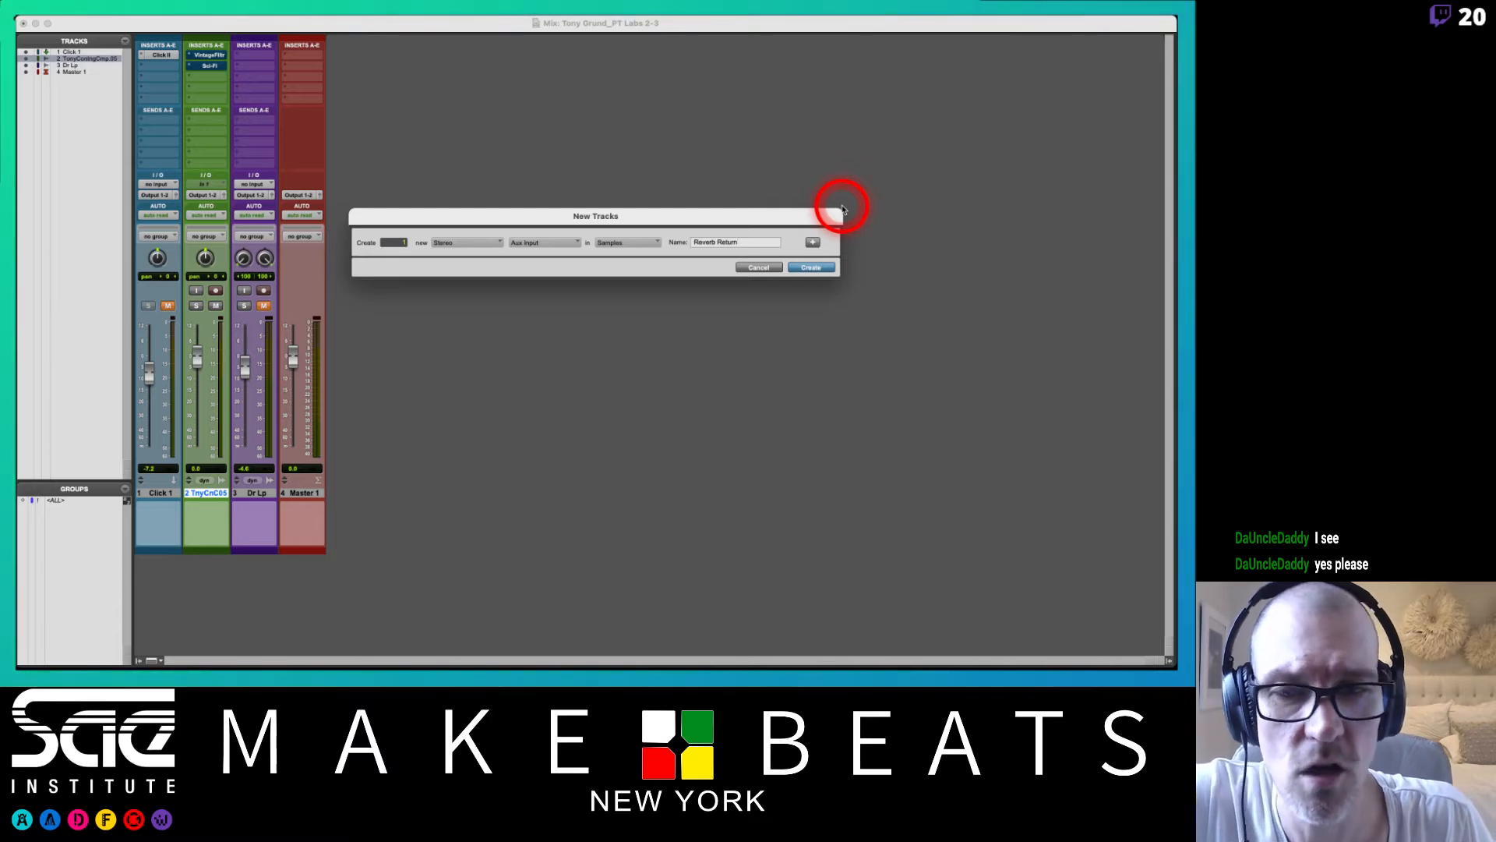
pyautogui.press('Return')
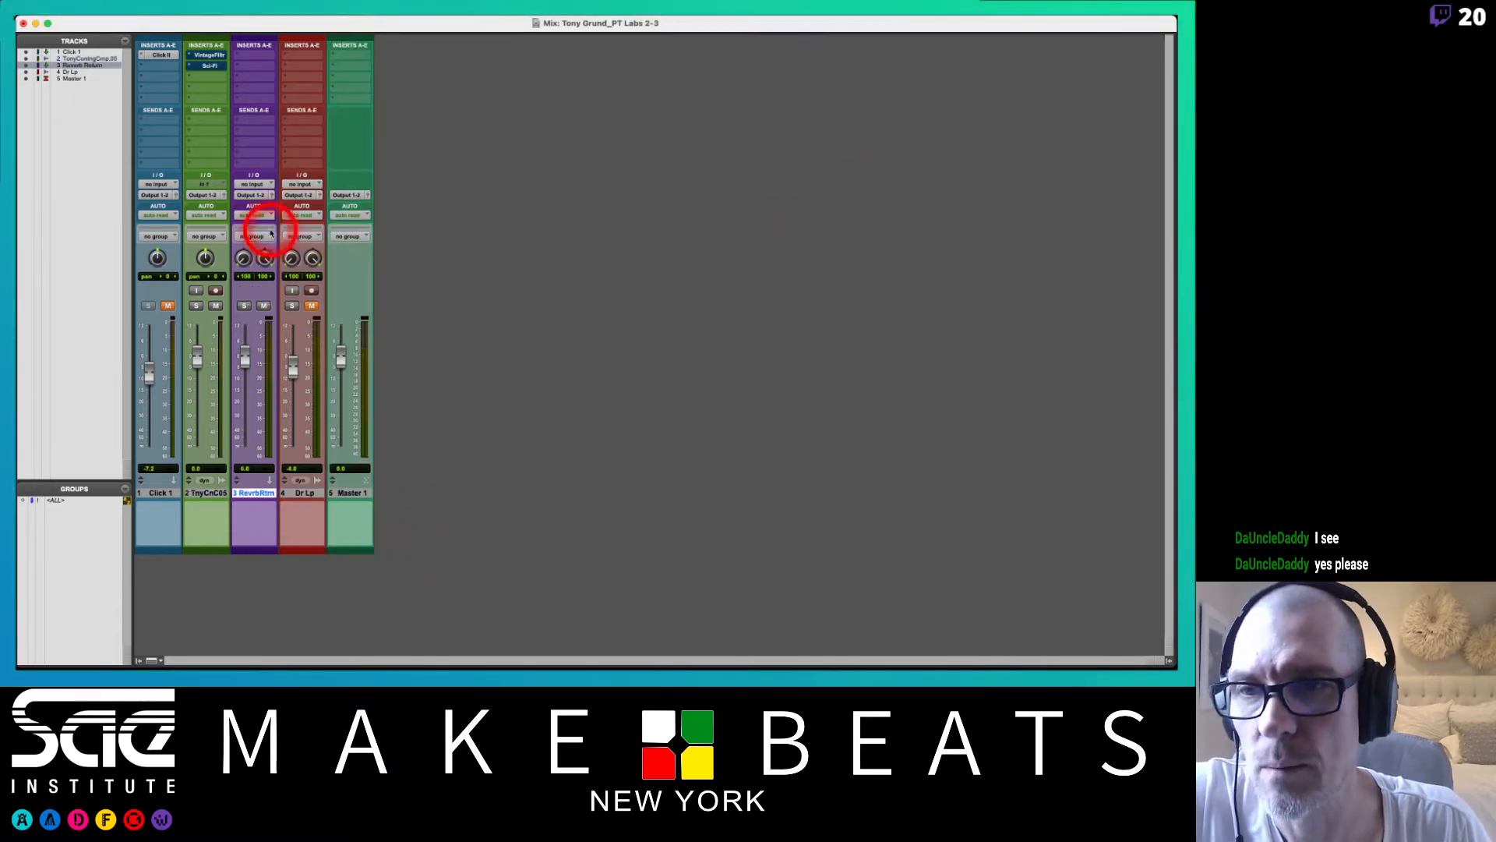
# Insert the stereo D-Verb reverb as a multichannel plug-in on the Reverb Return track's first insert
pyautogui.click(255, 59)
pyautogui.moveTo(269, 55)
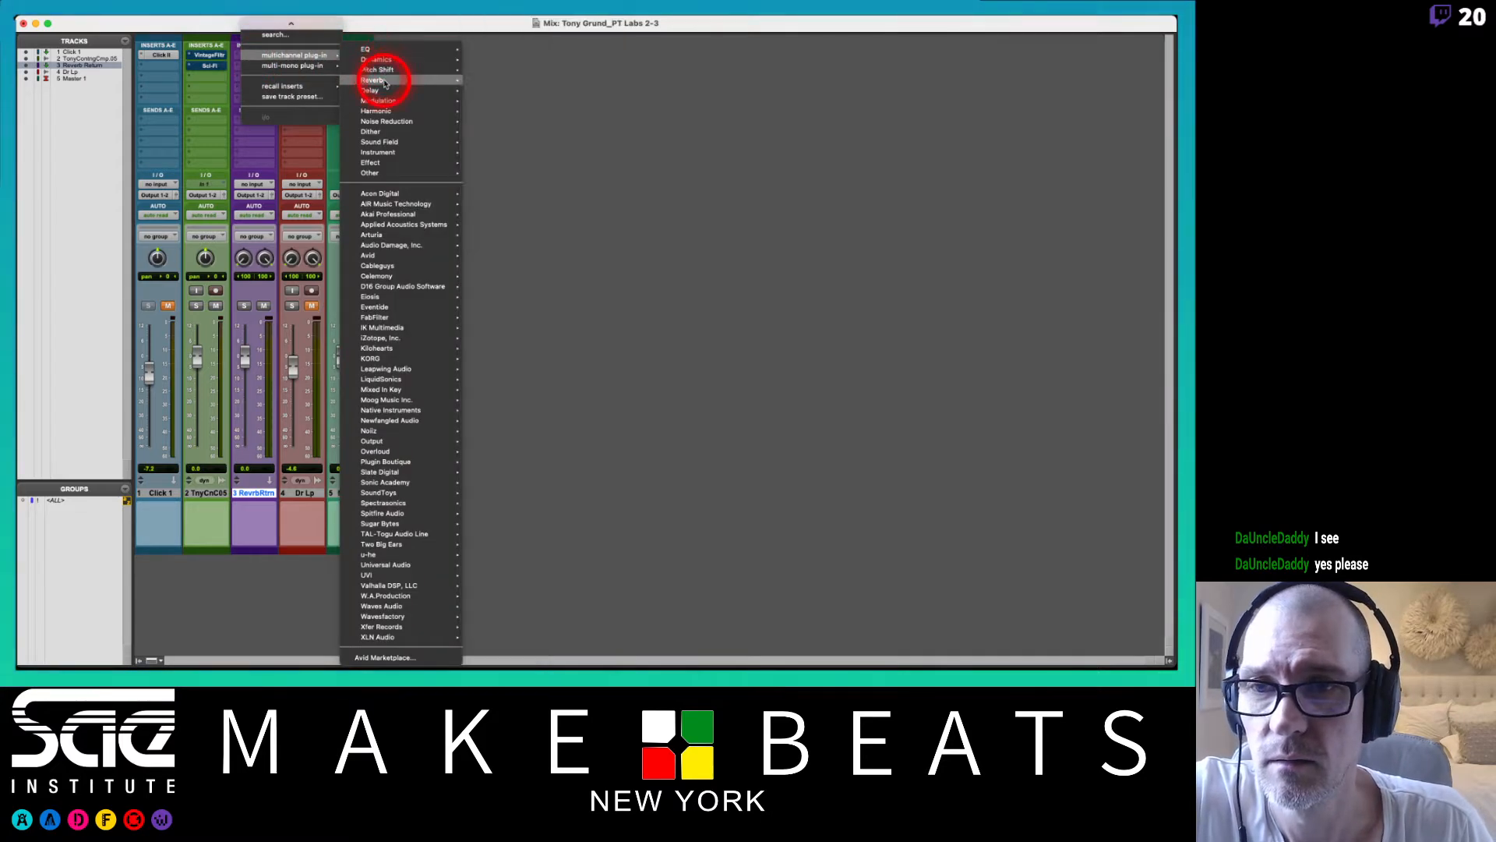
pyautogui.moveTo(384, 81)
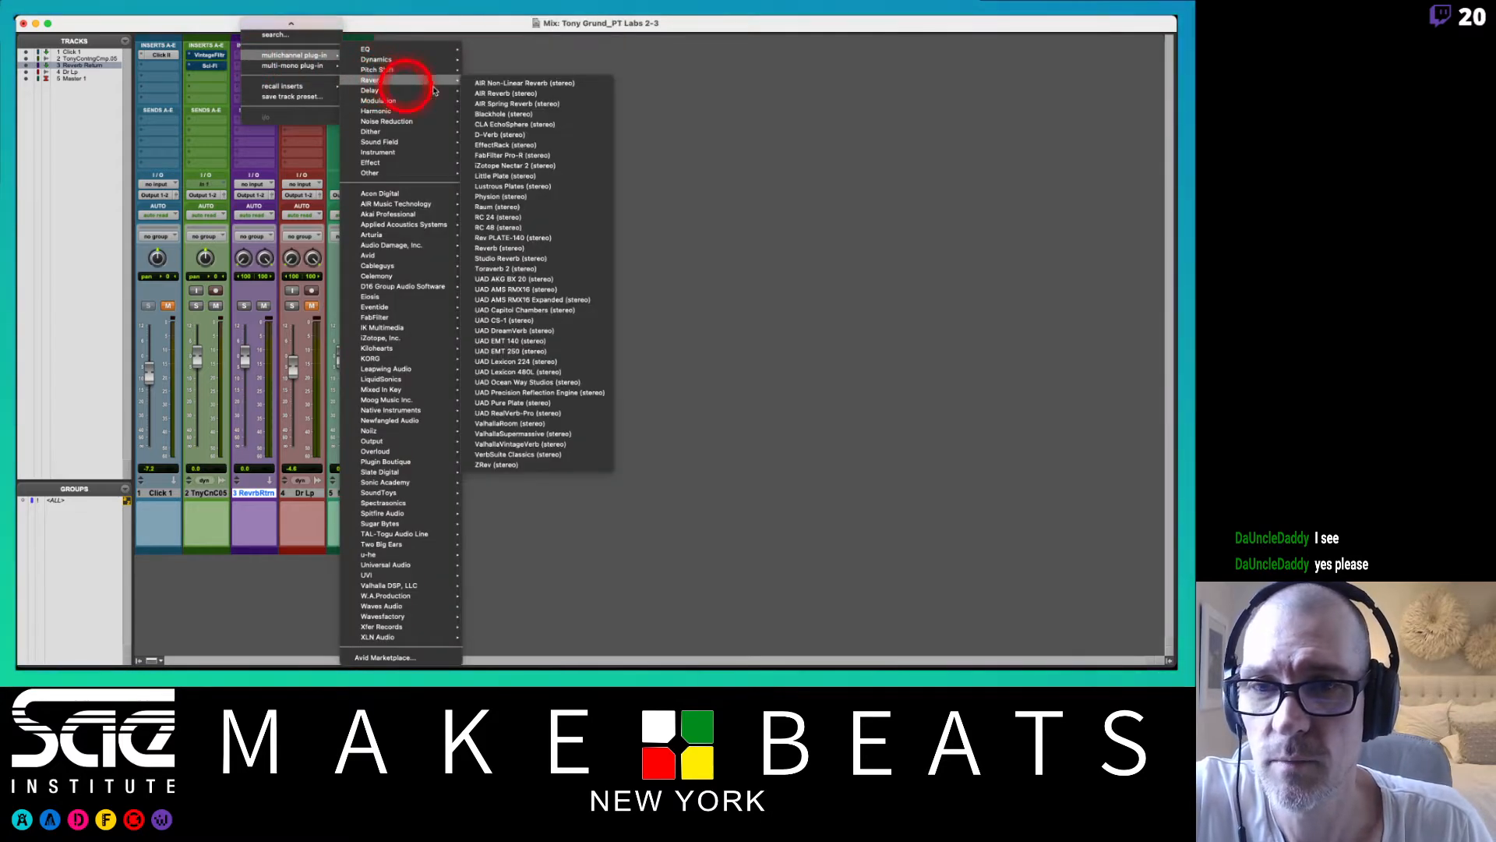
pyautogui.click(503, 135)
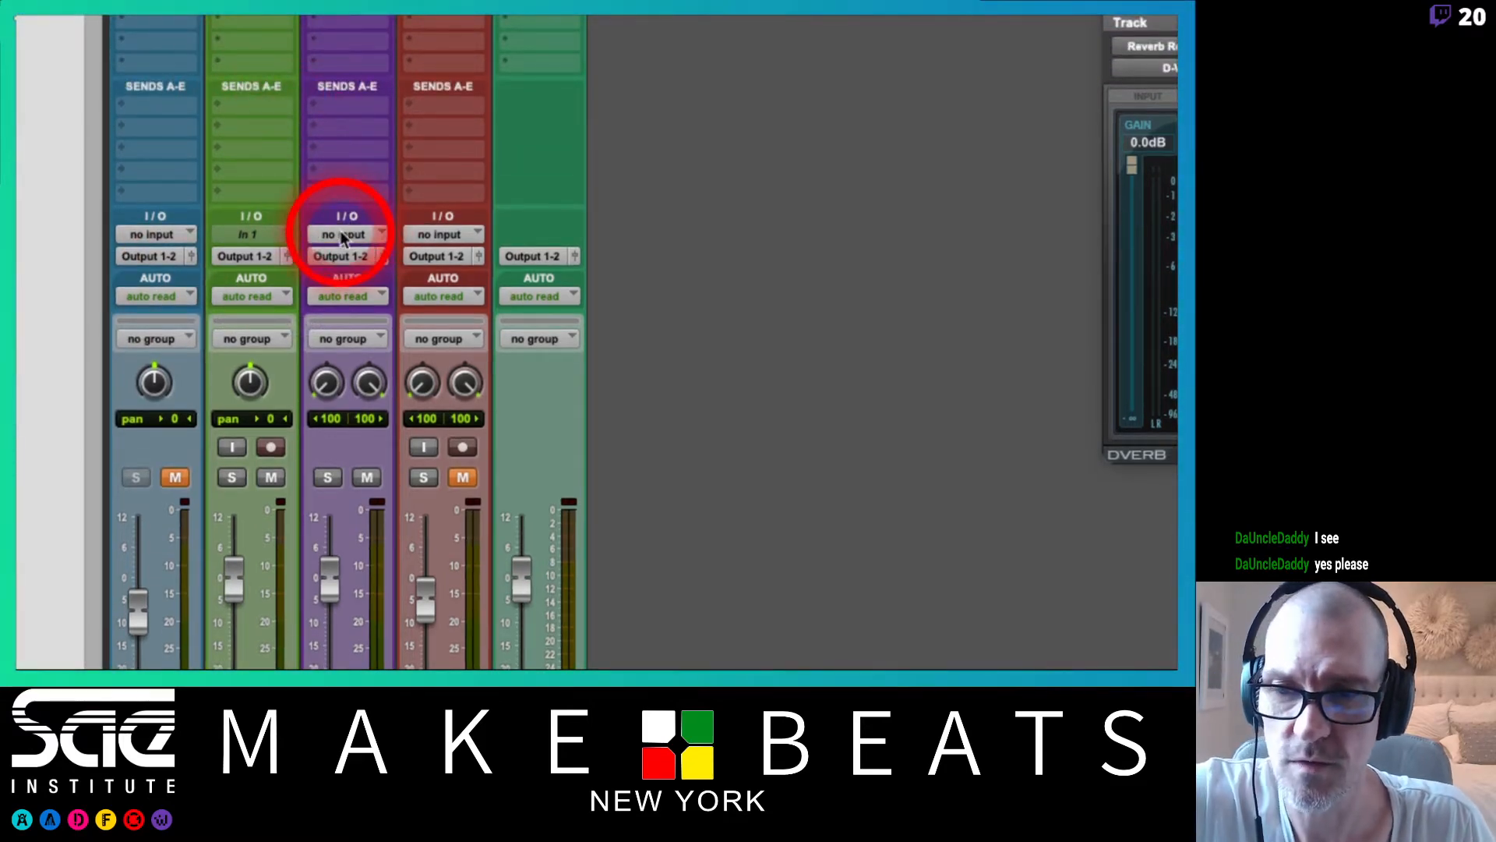
# Set the Reverb Return track's input to Bus 15-16 (Stereo)
pyautogui.click(343, 235)
pyautogui.moveTo(390, 234)
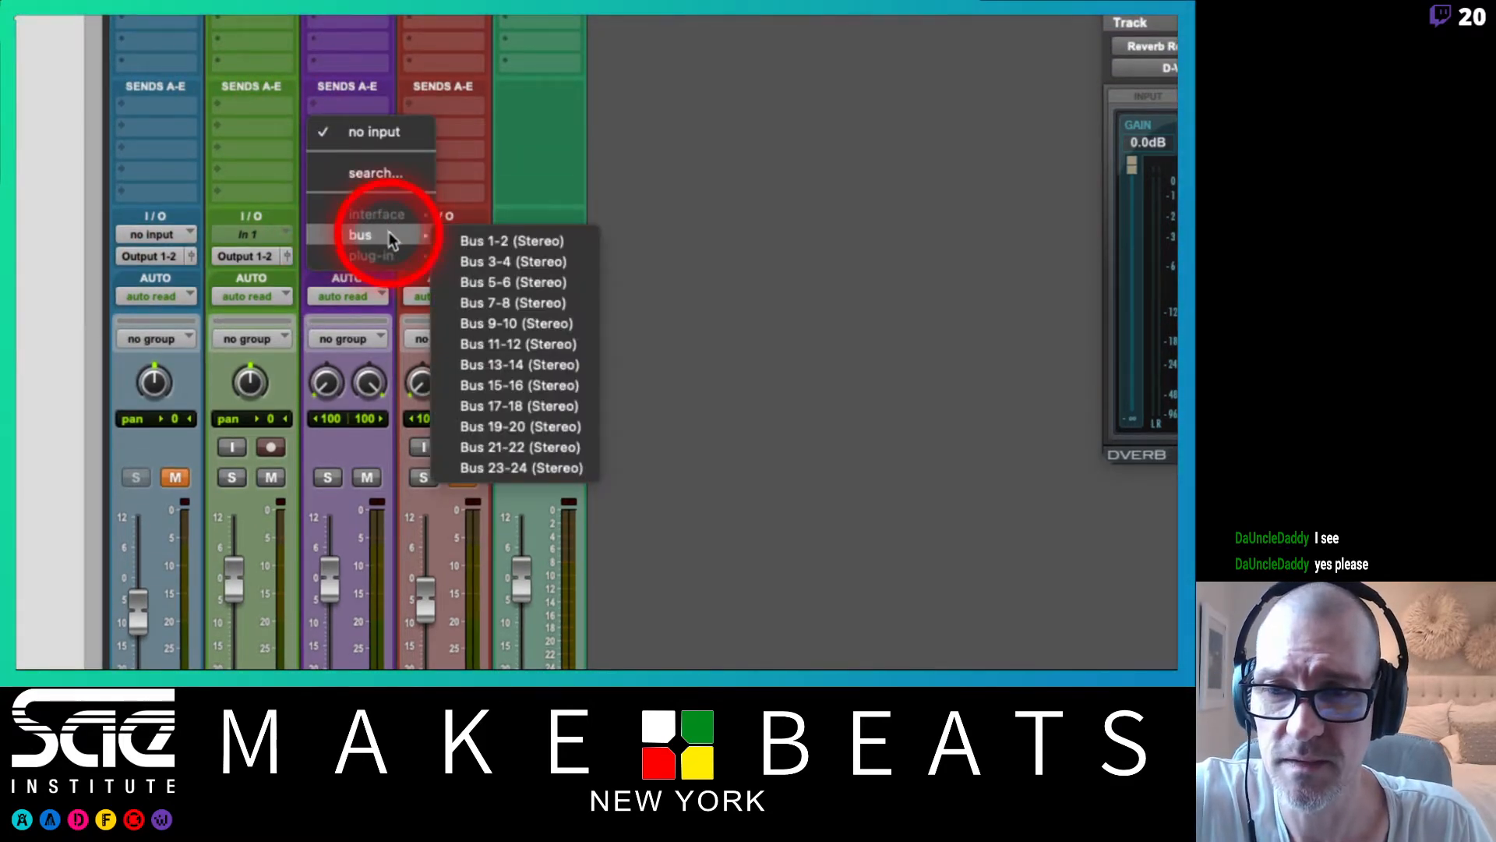
pyautogui.click(508, 385)
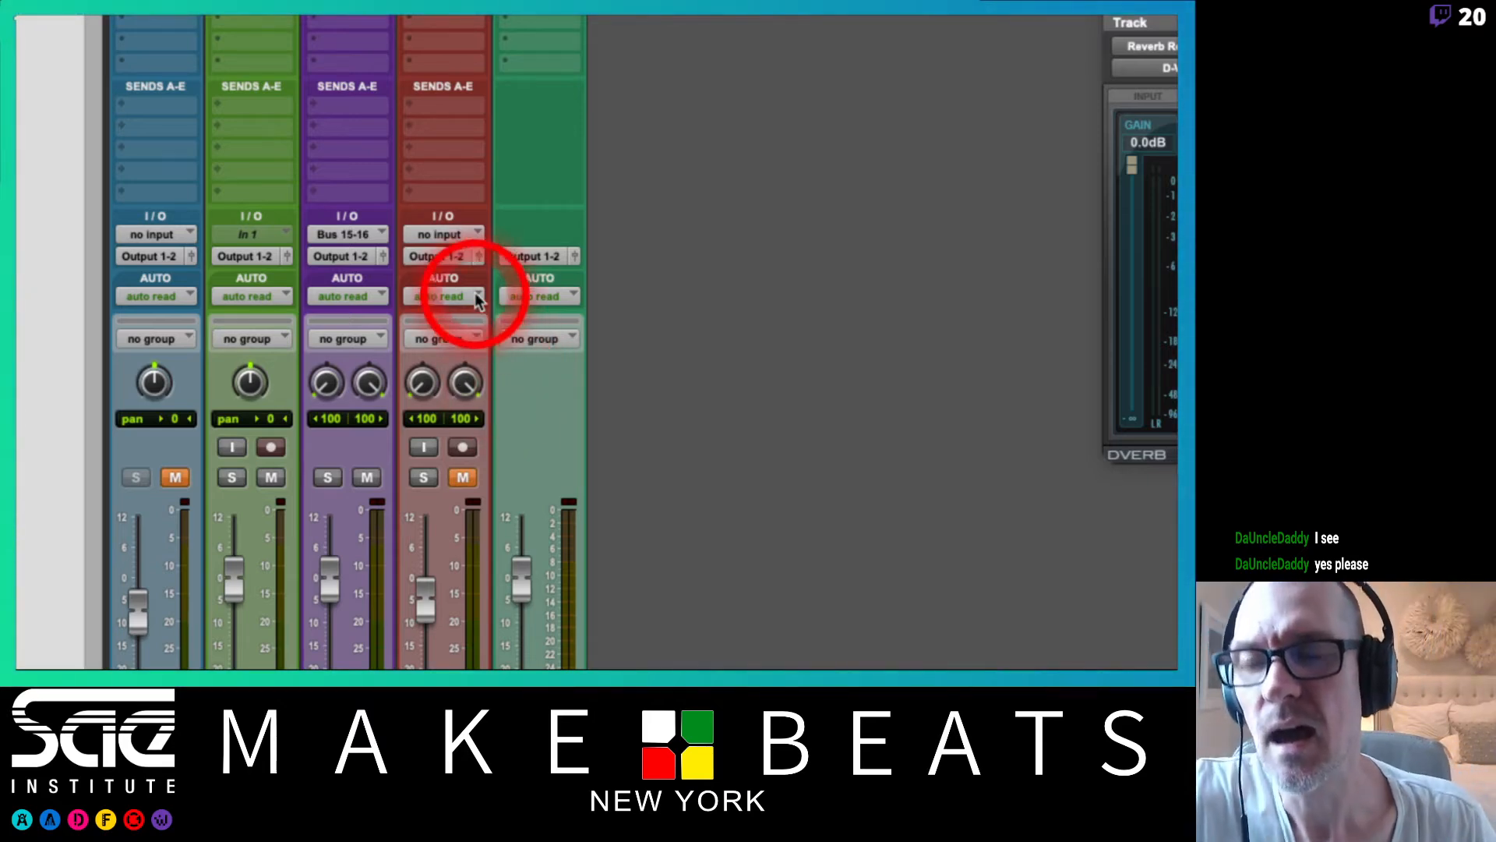
# Assign track 2's first send to Bus 15-16 (Stereo) and raise its send level to about +1.6 dB
pyautogui.click(235, 109)
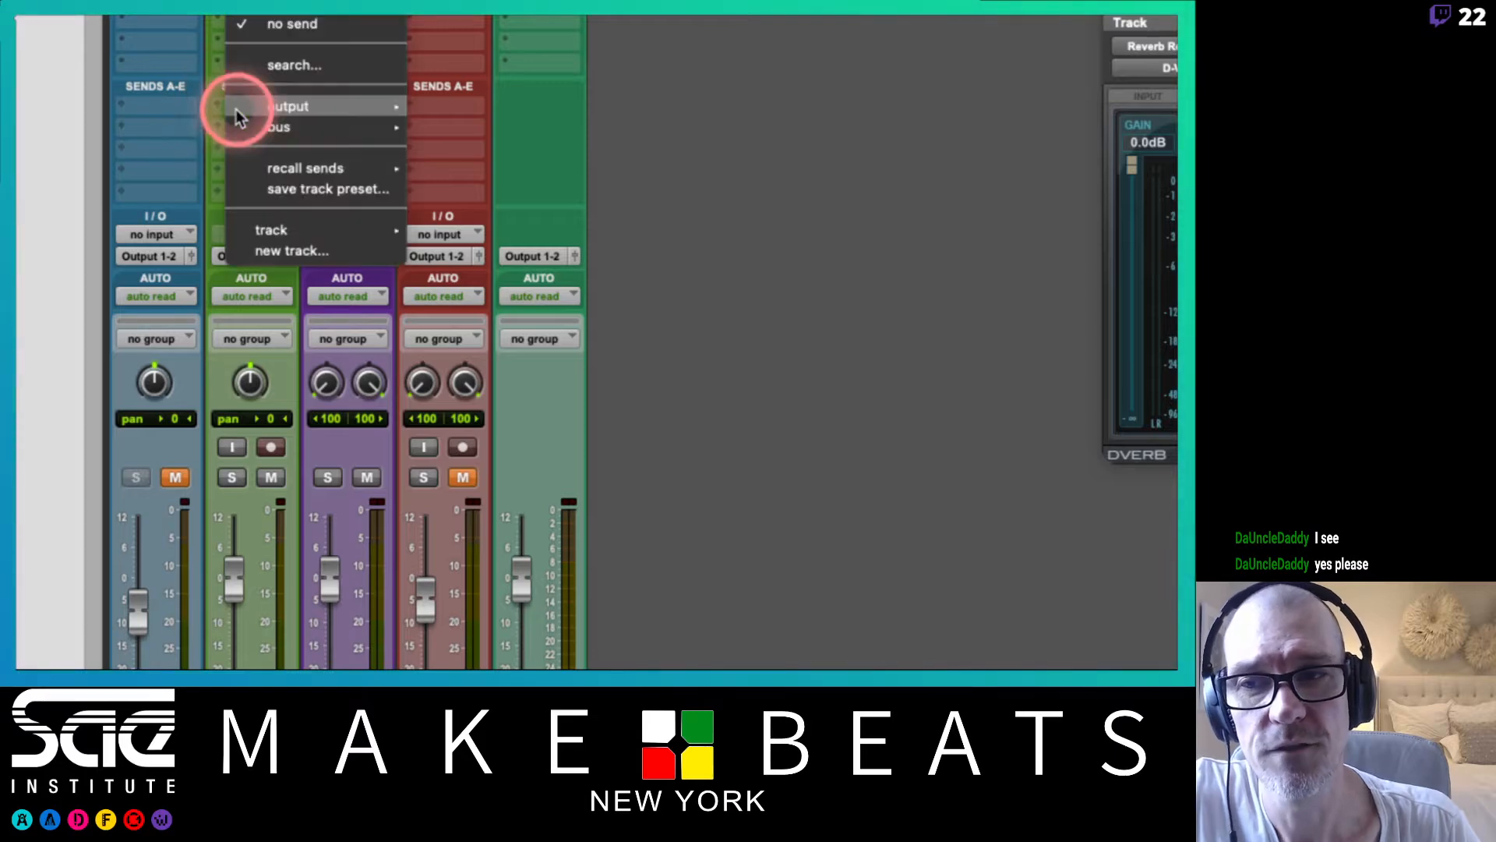
pyautogui.moveTo(236, 109)
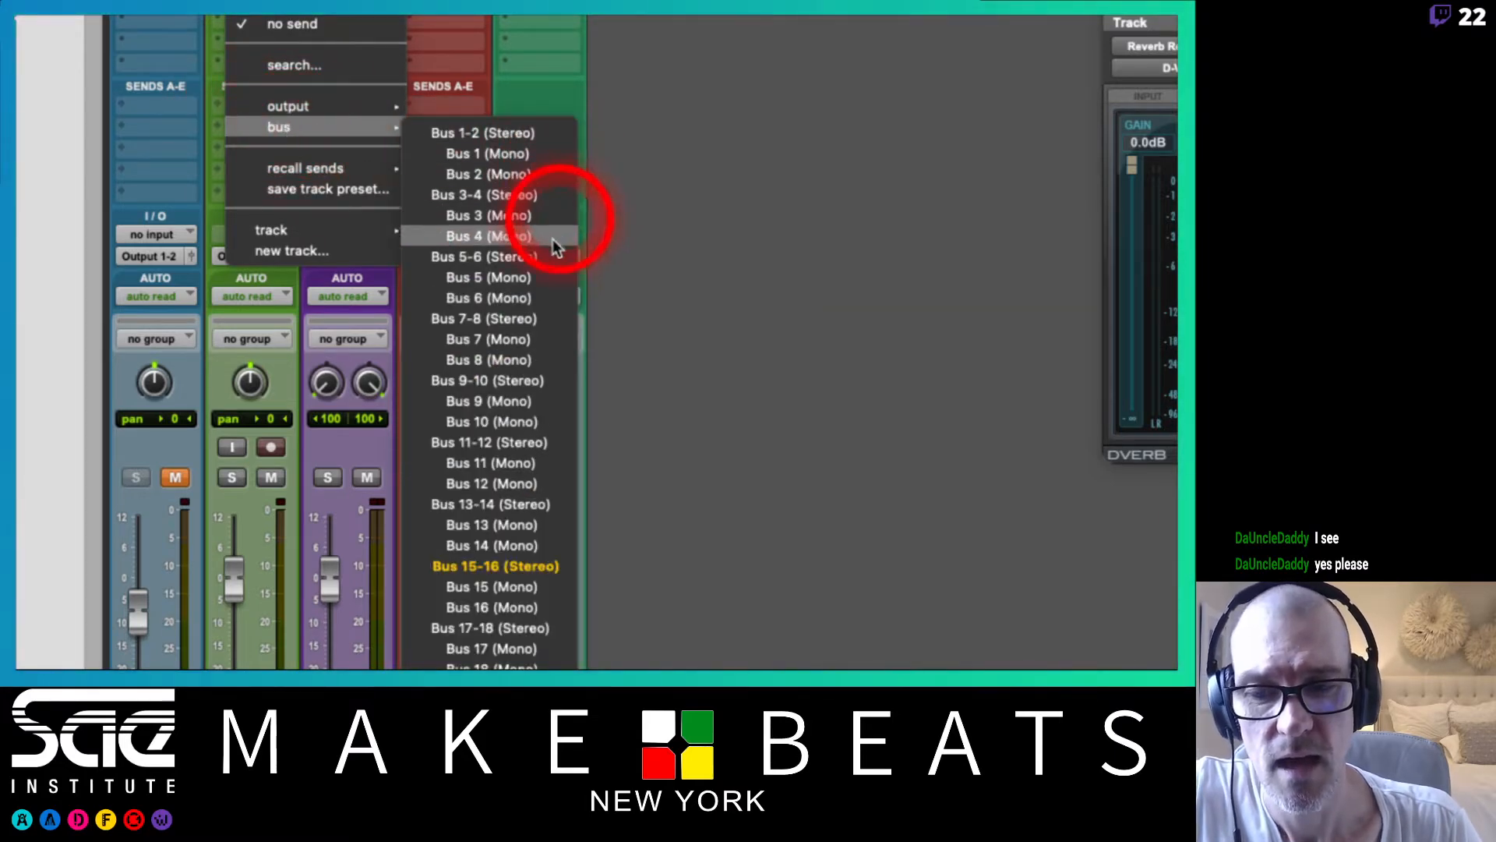
pyautogui.click(479, 565)
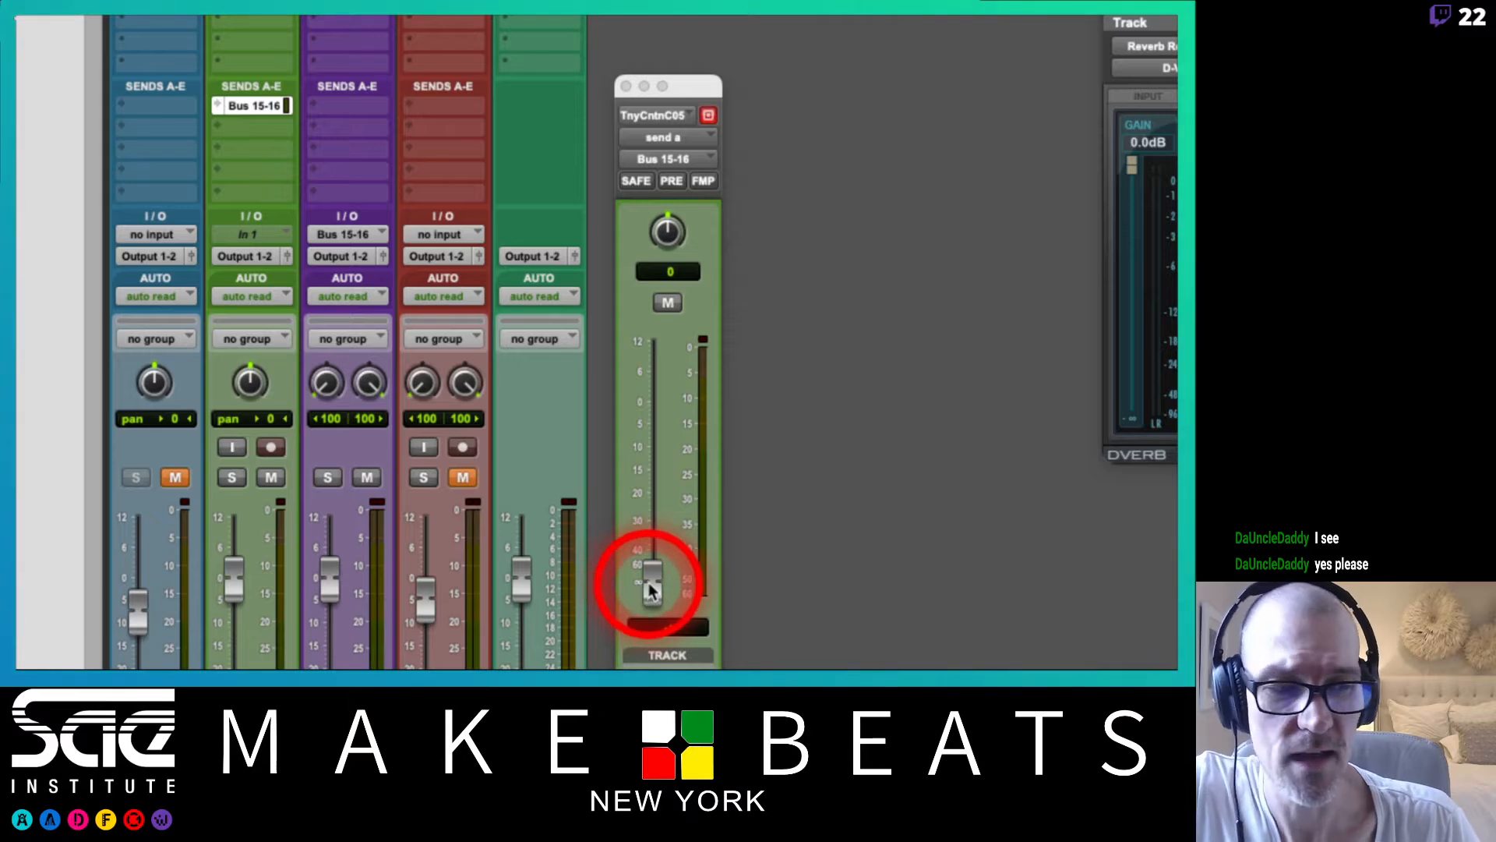
pyautogui.moveTo(652, 590)
pyautogui.mouseDown()
pyautogui.moveTo(657, 390)
pyautogui.moveTo(653, 593)
pyautogui.moveTo(645, 518)
pyautogui.moveTo(652, 394)
pyautogui.moveTo(659, 590)
pyautogui.moveTo(651, 396)
pyautogui.moveTo(637, 567)
pyautogui.mouseUp()
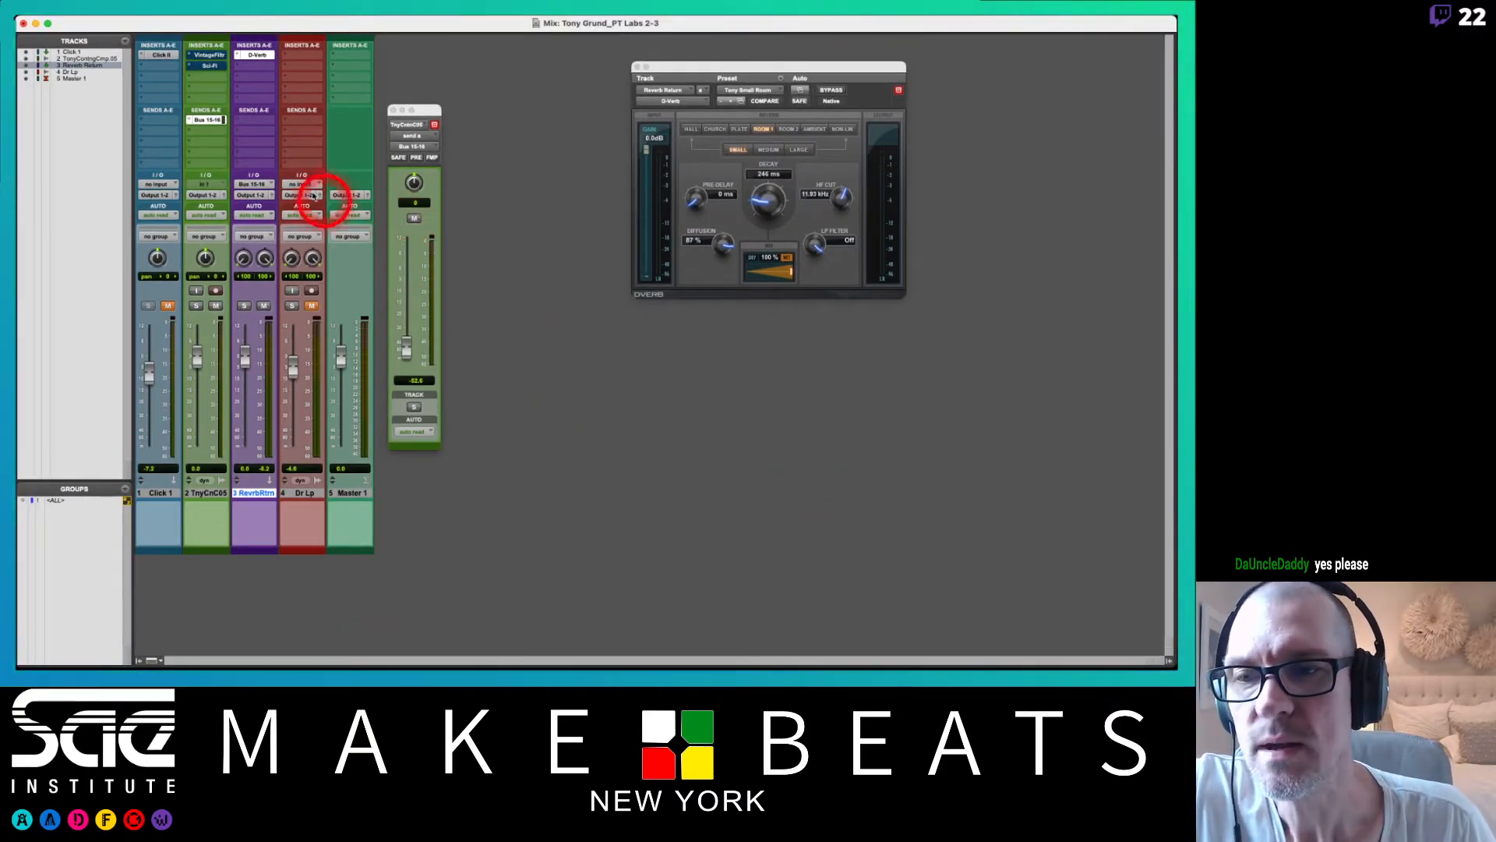
pyautogui.moveTo(406, 351); pyautogui.dragTo(406, 266)
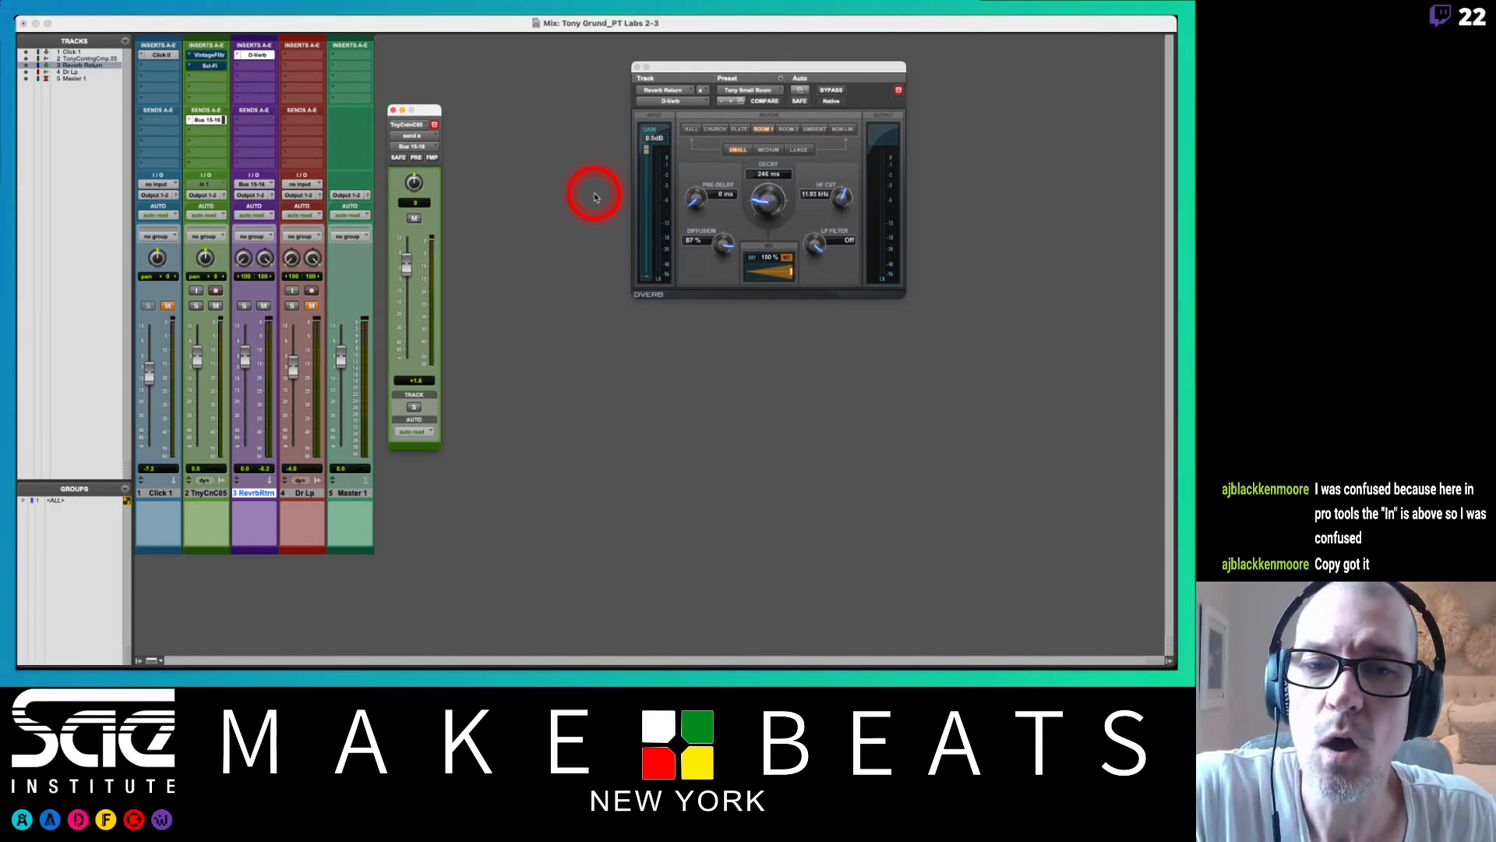
# Audition D-Verb's Plate, Hall, Church, Ambient, Non-Lin and Room 2 algorithms during playback while varying size and decay
pyautogui.click(740, 129)
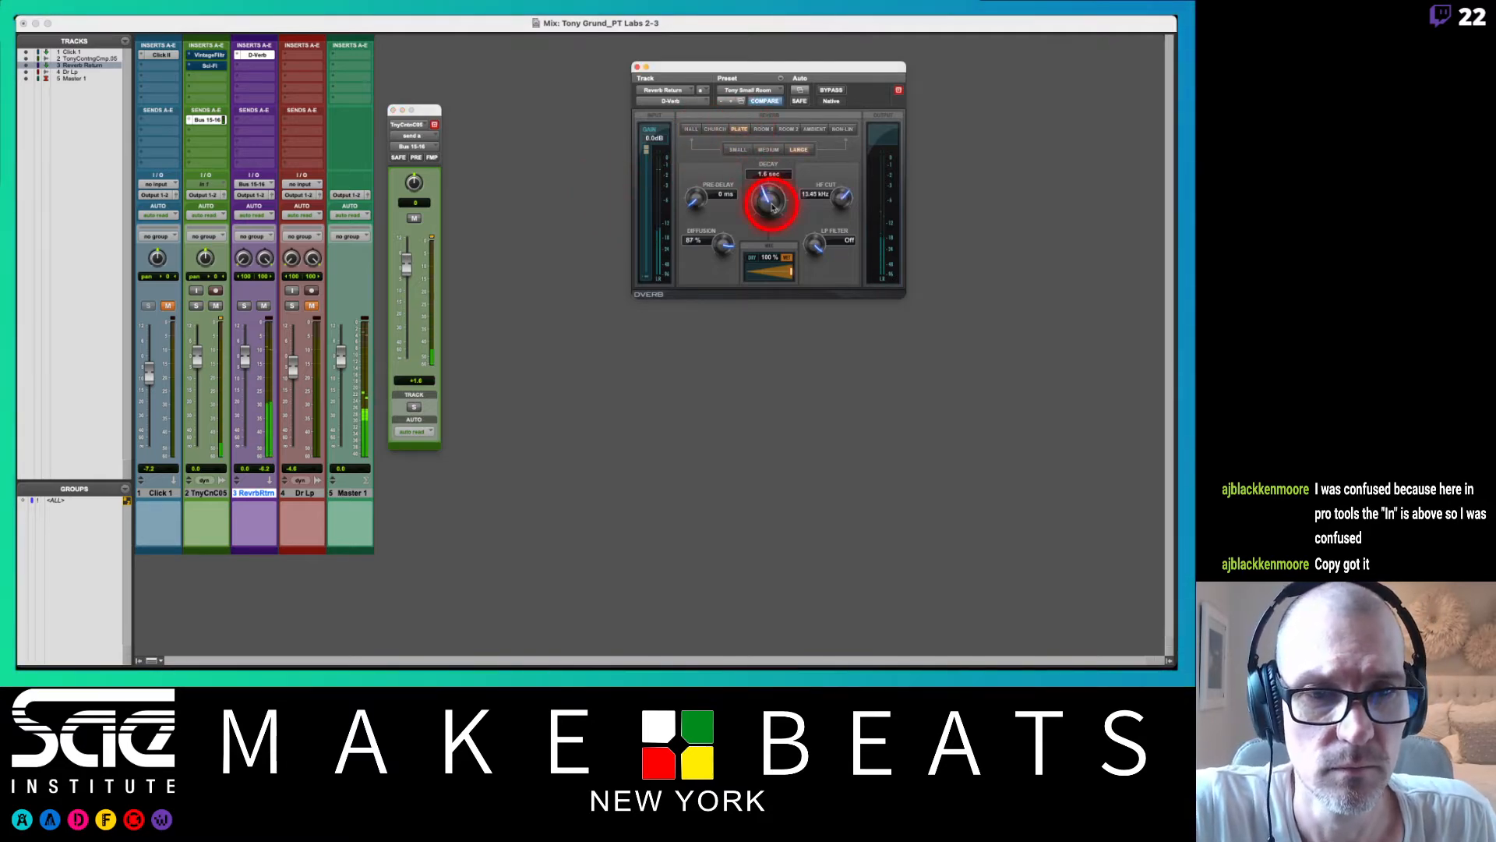
pyautogui.moveTo(771, 205)
pyautogui.mouseDown()
pyautogui.moveTo(747, 195)
pyautogui.moveTo(766, 187)
pyautogui.moveTo(771, 260)
pyautogui.moveTo(766, 179)
pyautogui.mouseUp()
pyautogui.click(691, 128)
pyautogui.click(722, 134)
pyautogui.click(814, 129)
pyautogui.click(851, 128)
pyautogui.click(765, 149)
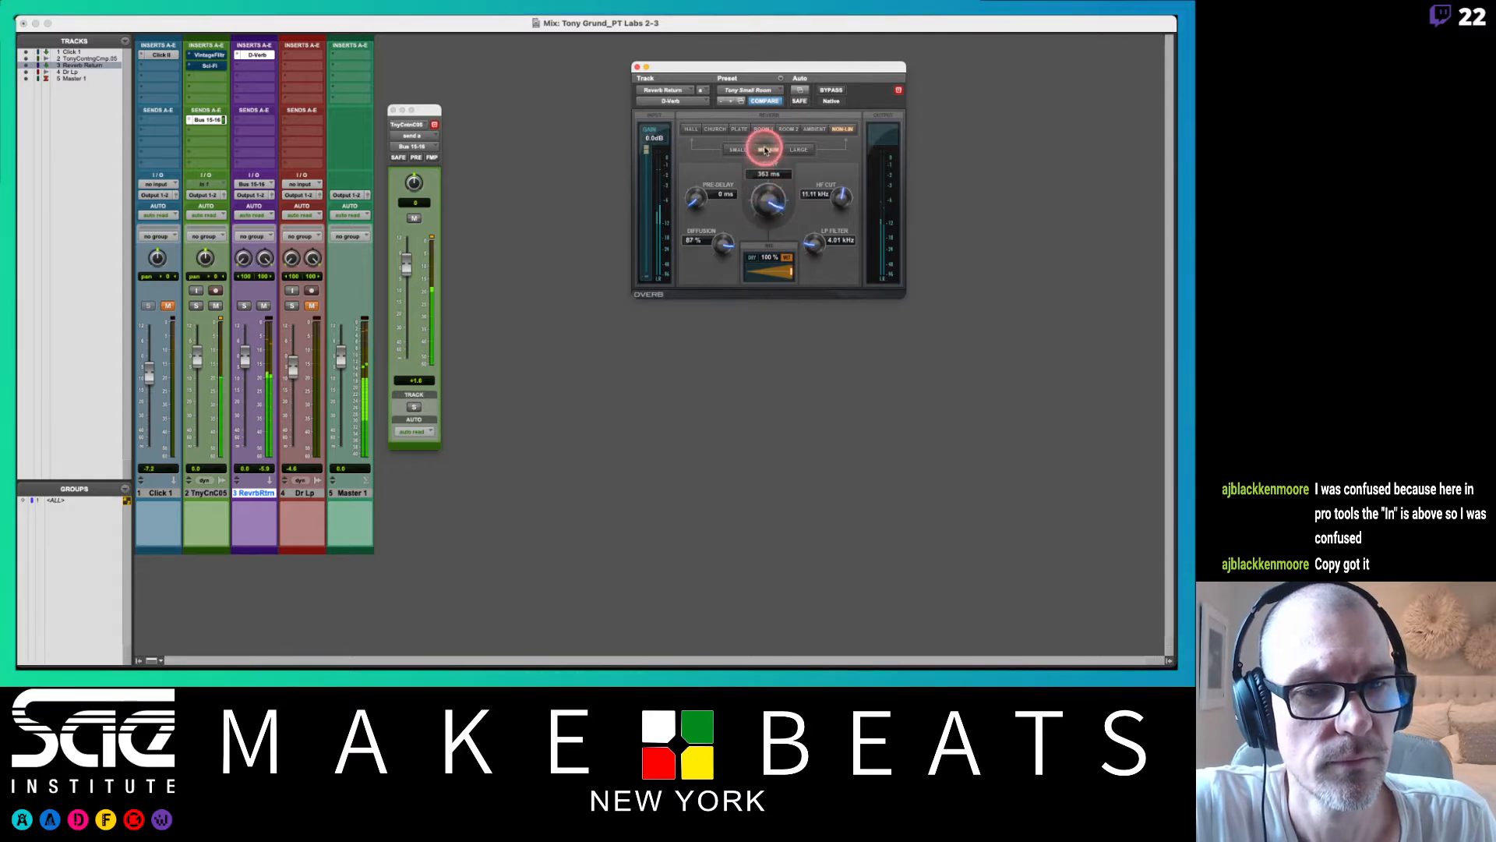
pyautogui.click(788, 128)
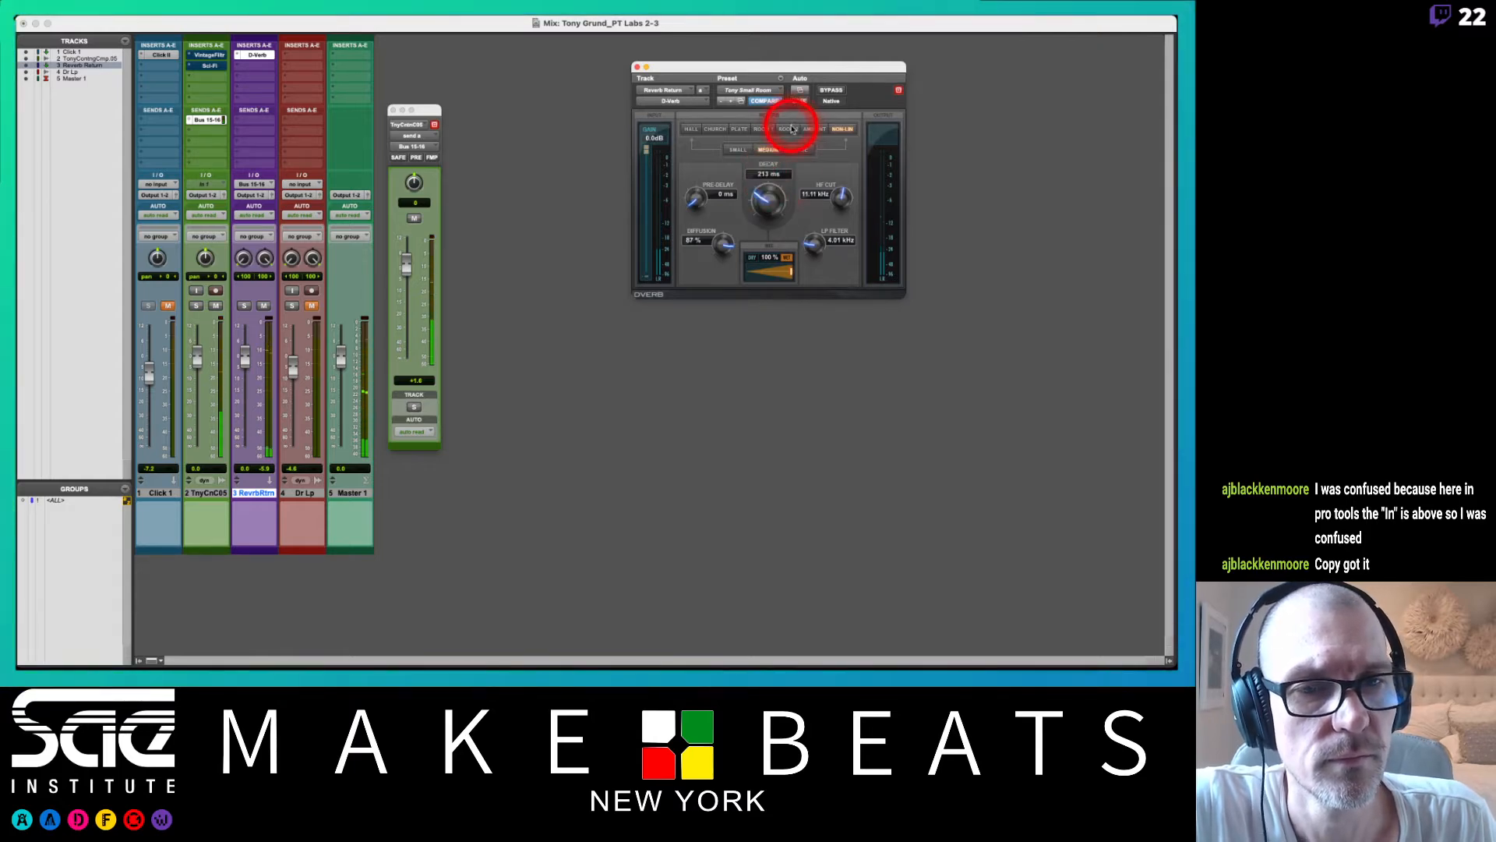
pyautogui.click(779, 178)
pyautogui.moveTo(779, 178); pyautogui.dragTo(770, 245)
# Switch D-Verb to the Room 1 algorithm at small size and lower the HF Cut to about 2.82 kHz
pyautogui.click(762, 130)
pyautogui.click(737, 149)
pyautogui.moveTo(842, 198)
pyautogui.mouseDown()
pyautogui.moveTo(841, 243)
pyautogui.moveTo(841, 195)
pyautogui.moveTo(843, 215)
pyautogui.mouseUp()
pyautogui.click(842, 216)
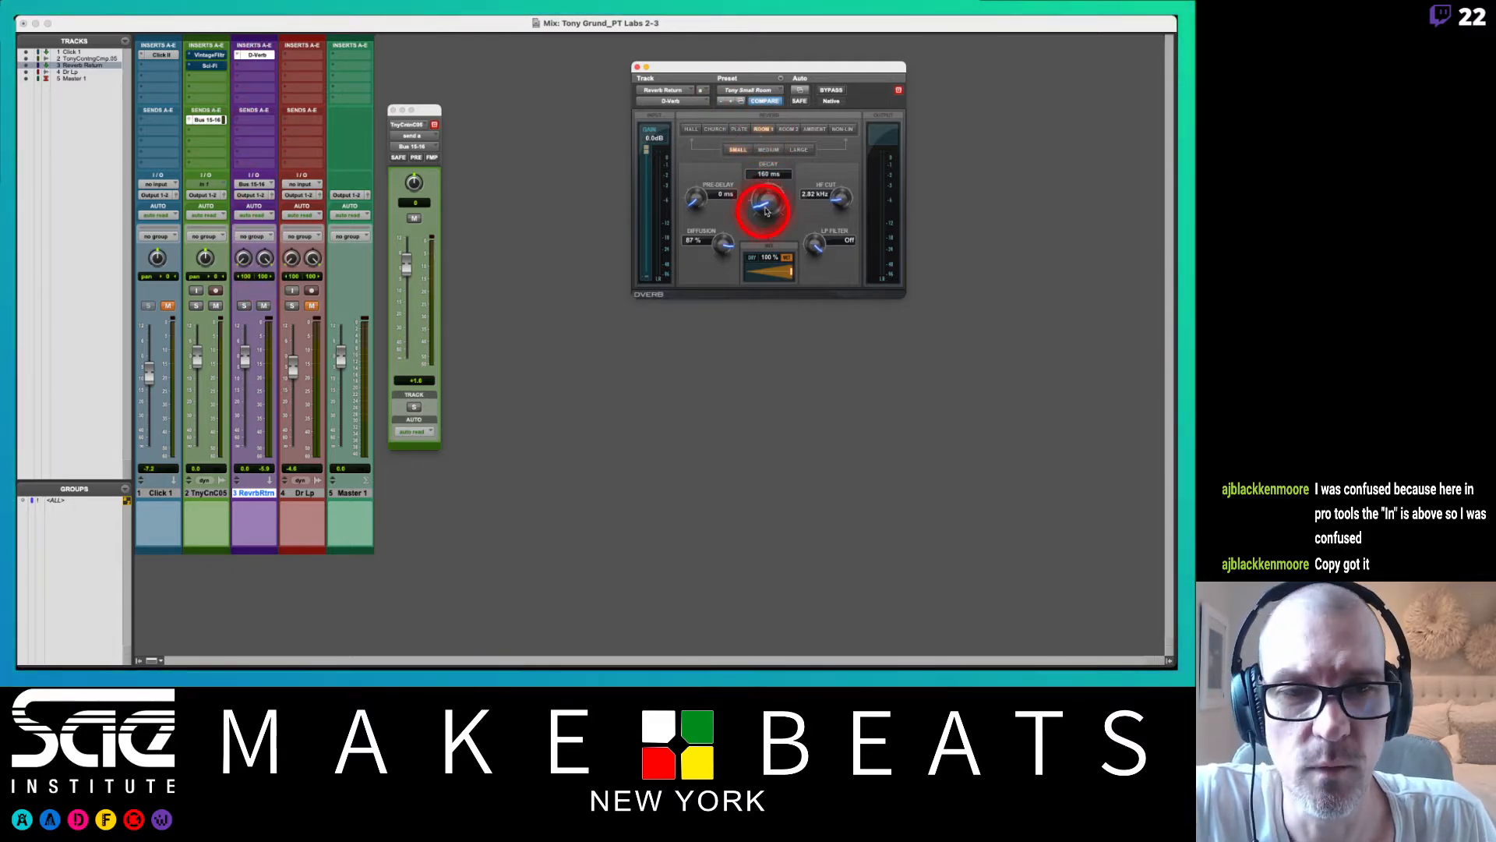
# Try Room 1 at medium size with a decay of about 1.0 sec and set the size to large
pyautogui.click(761, 149)
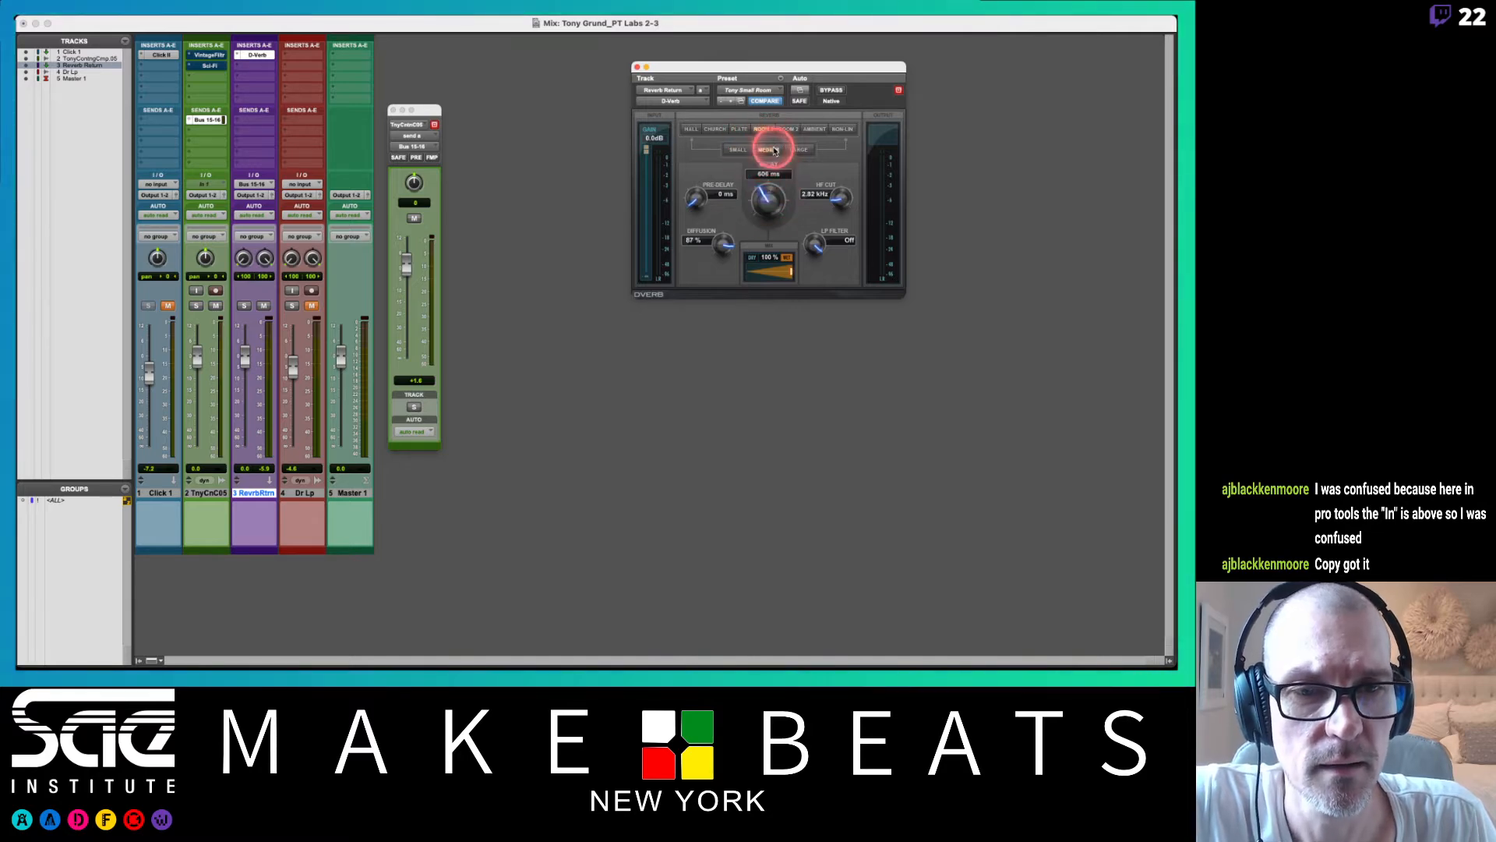
pyautogui.moveTo(771, 206); pyautogui.dragTo(769, 206)
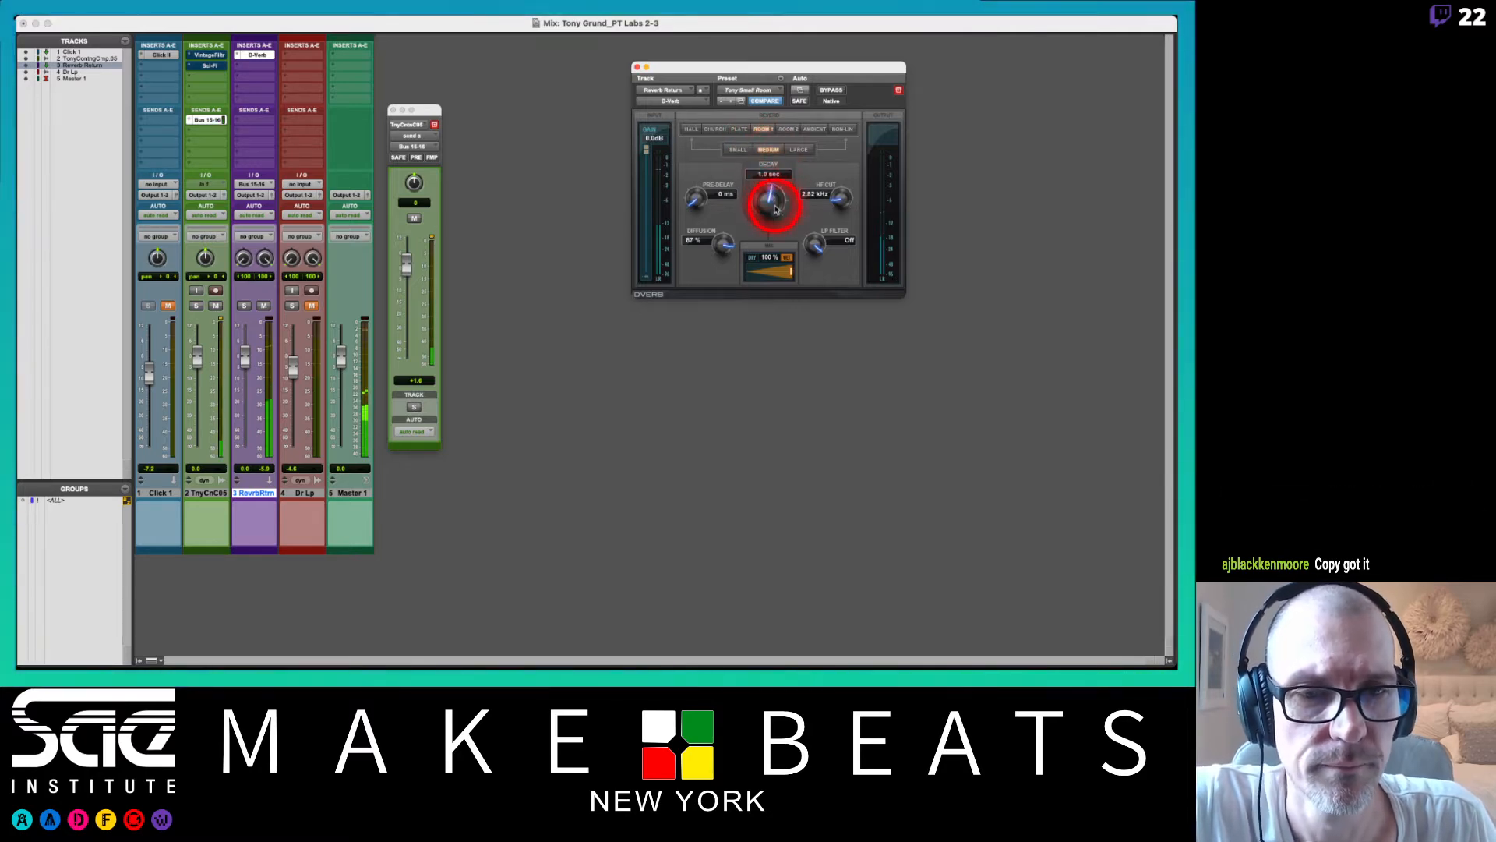
pyautogui.click(798, 149)
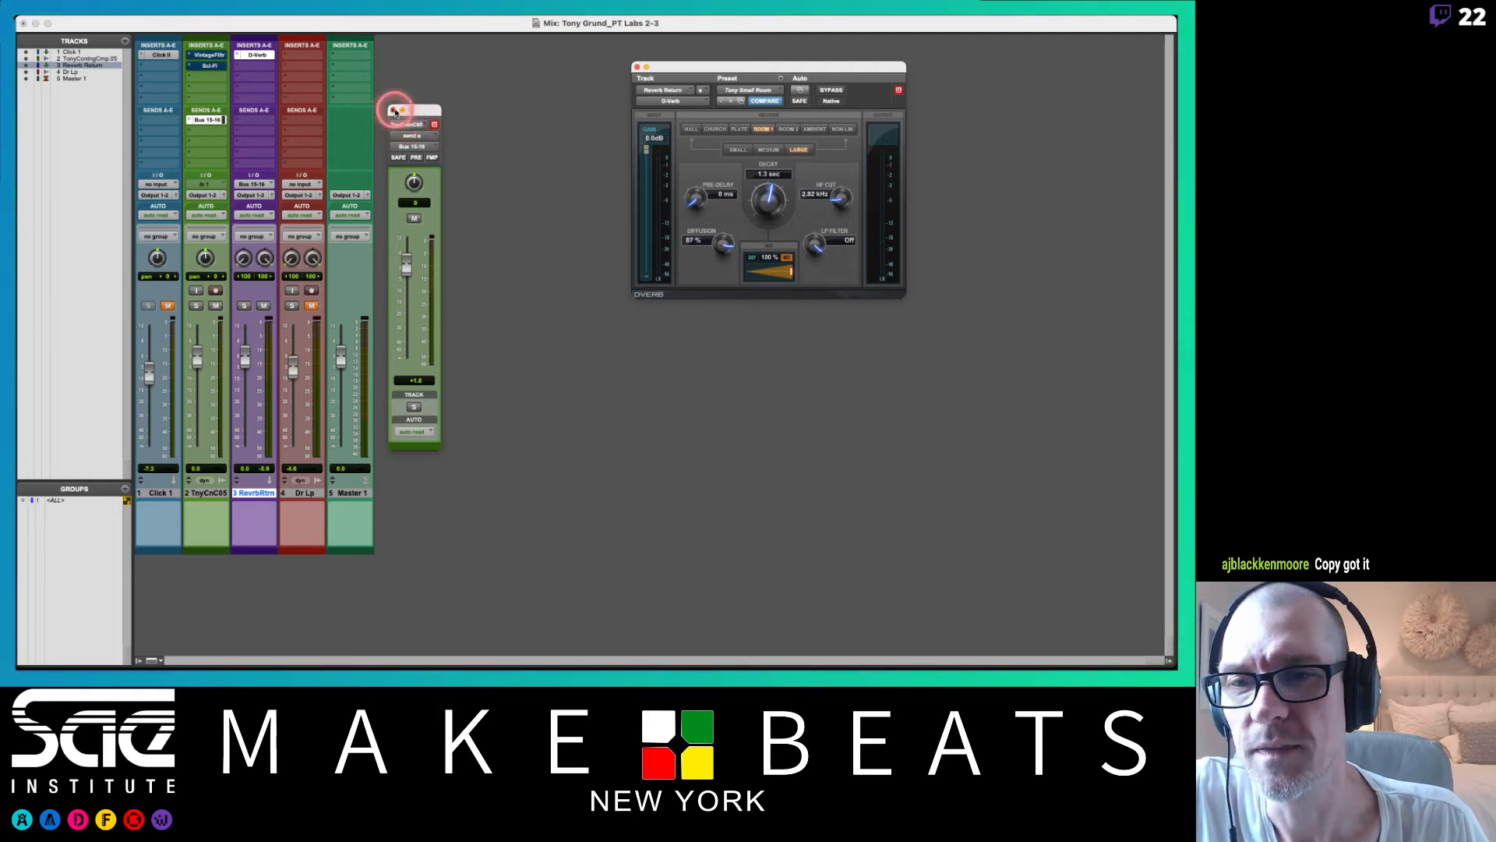
# Close the send and D-Verb windows and move the Reverb Return track between Dr Lp and Master 1
pyautogui.click(394, 111)
pyautogui.click(636, 69)
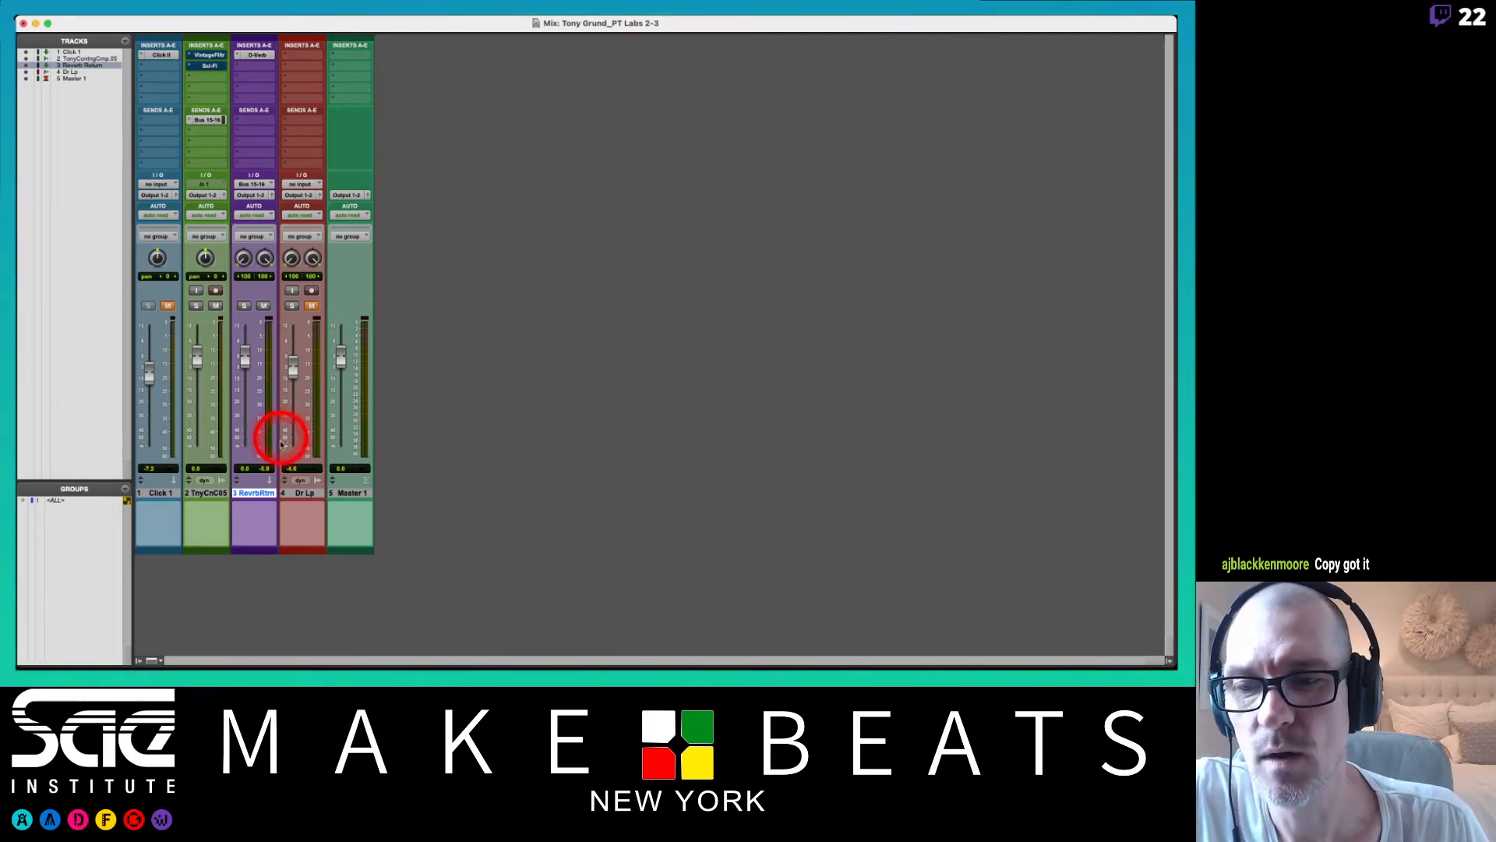
pyautogui.moveTo(257, 496); pyautogui.dragTo(324, 496)
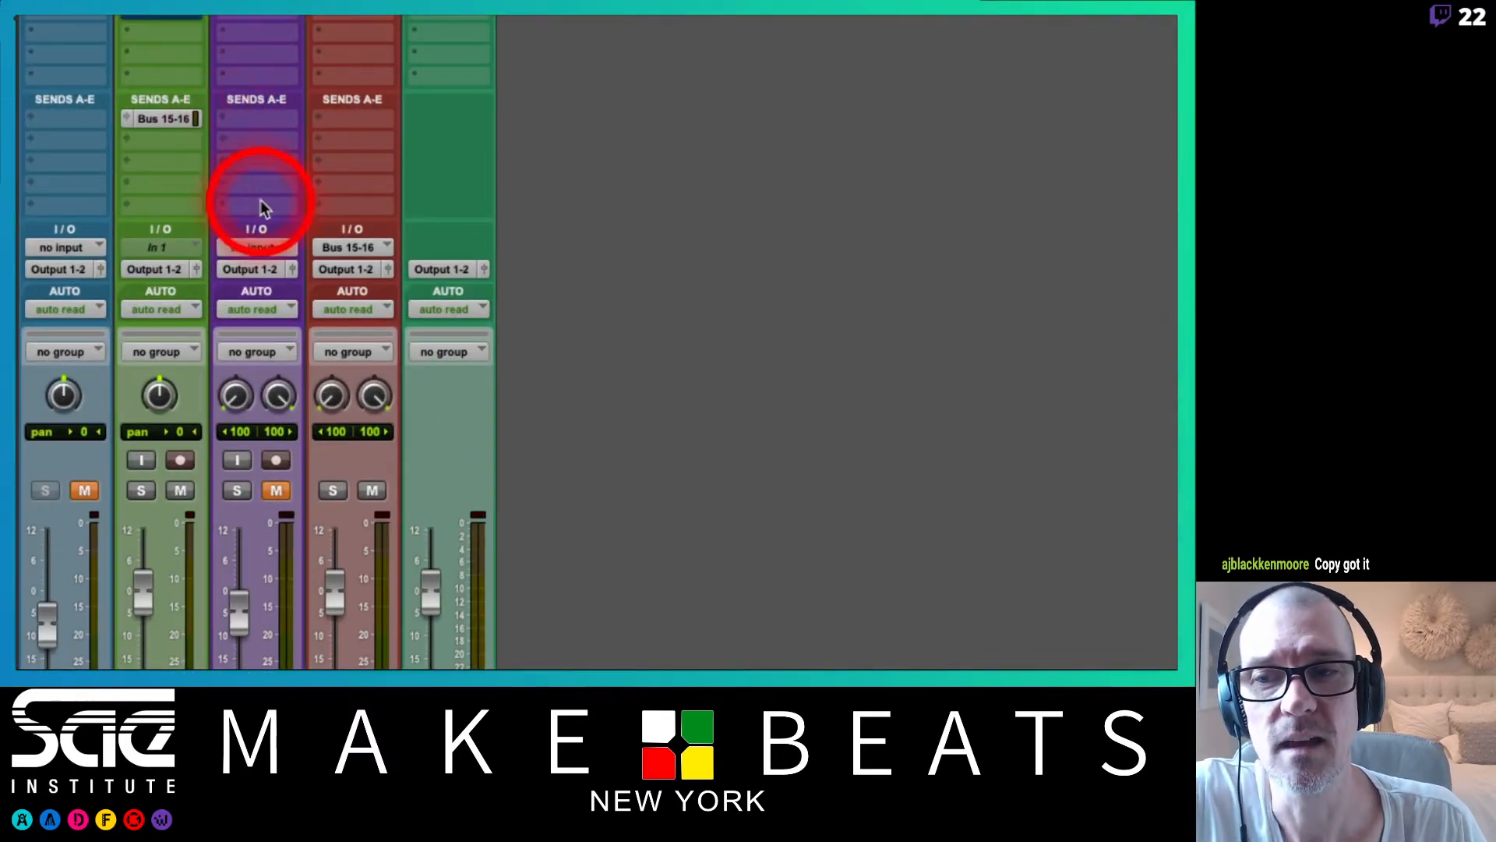
# Assign the Dr Lp track's first send to Bus 15-16 (Stereo)
pyautogui.click(251, 117)
pyautogui.moveTo(251, 118)
pyautogui.moveTo(281, 140)
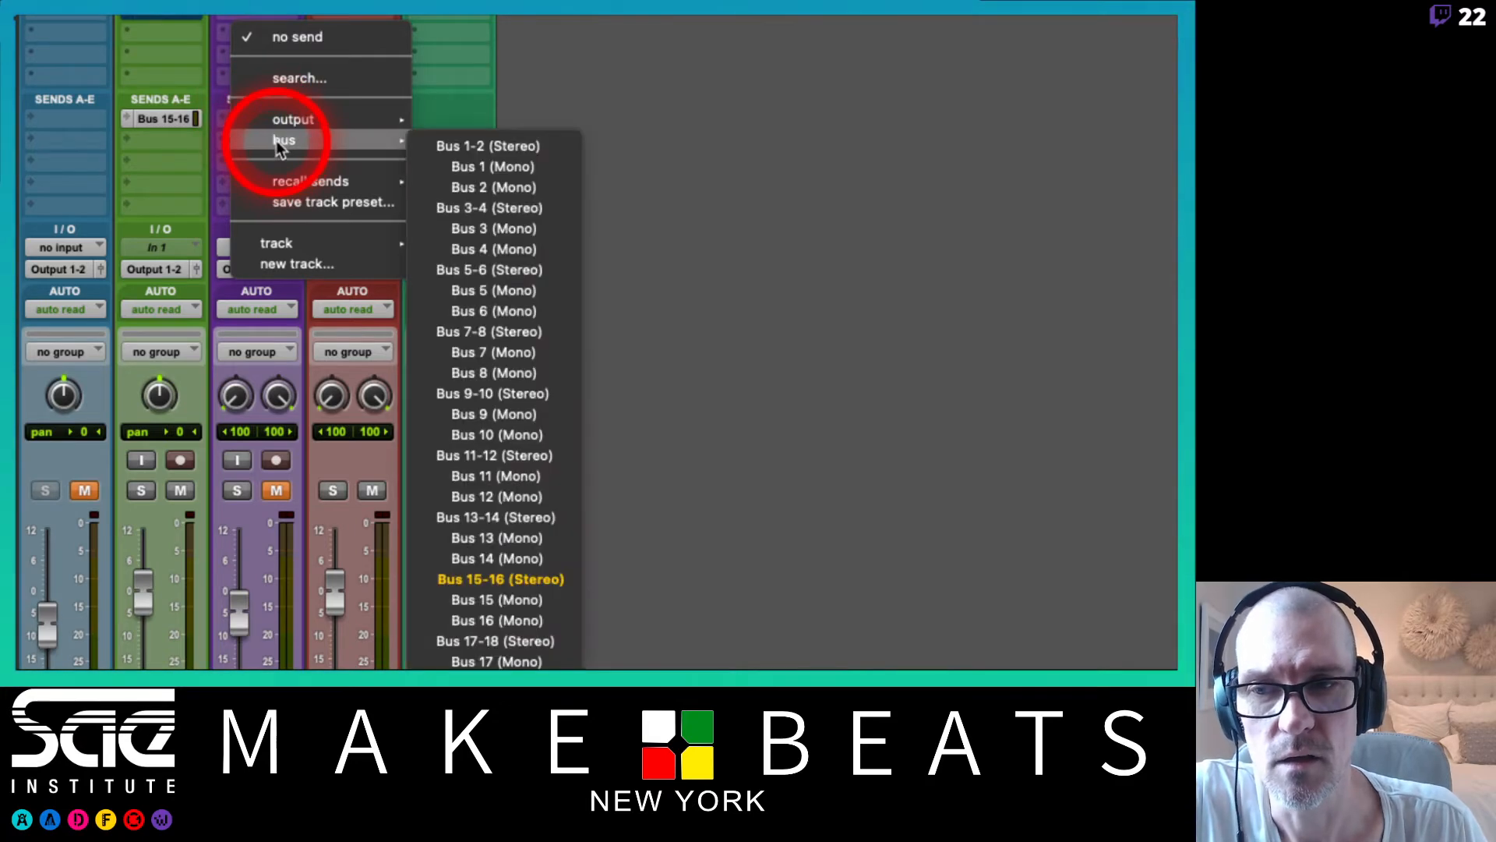
pyautogui.click(493, 579)
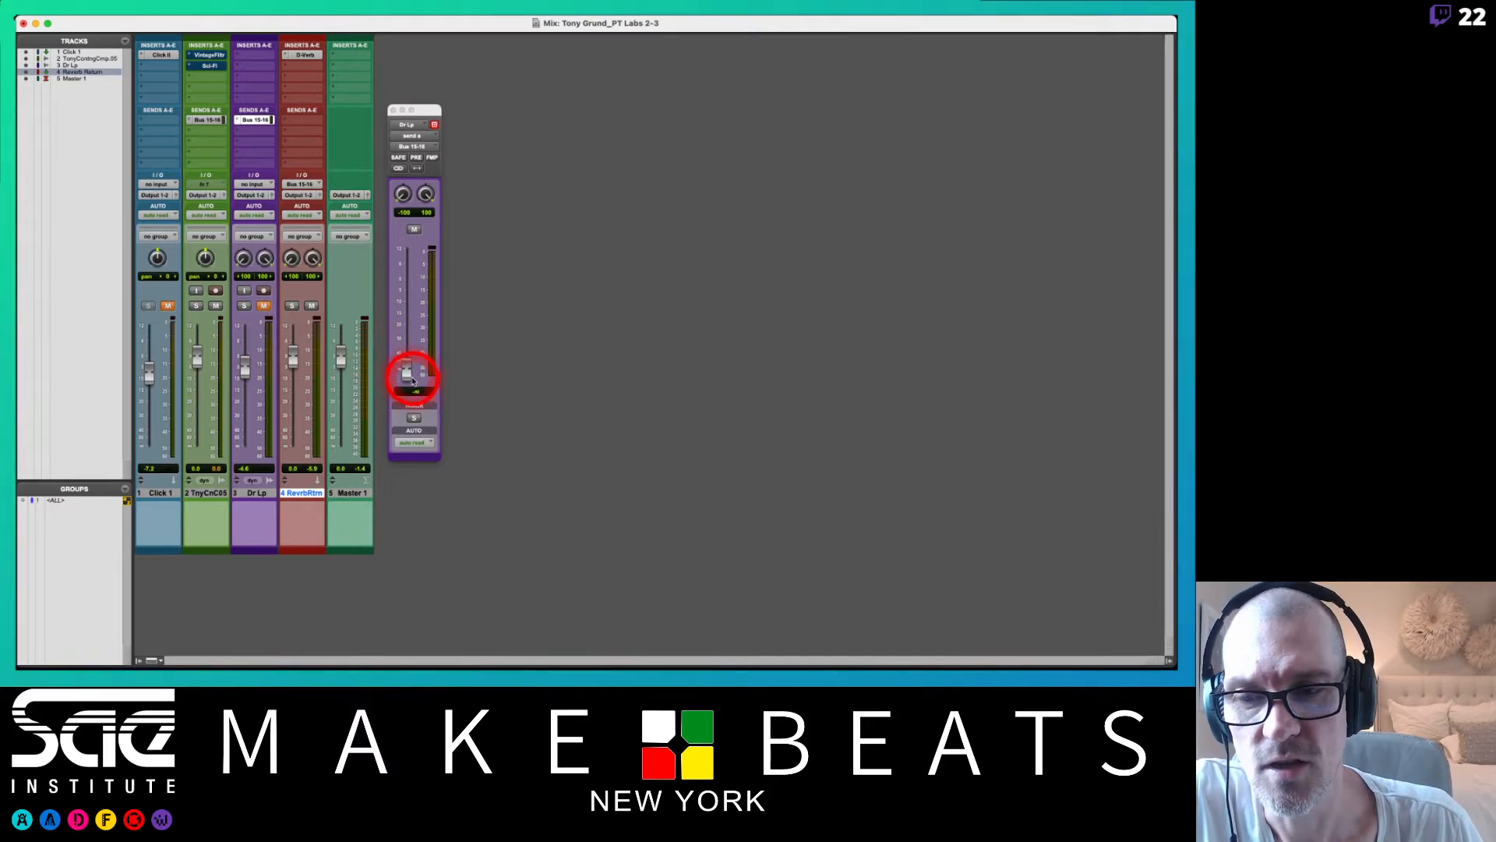
# Unmute Dr Lp and rebalance the faders, lowering track 2 to about -6.5 dB and raising Dr Lp to about -0.1 dB
pyautogui.click(262, 307)
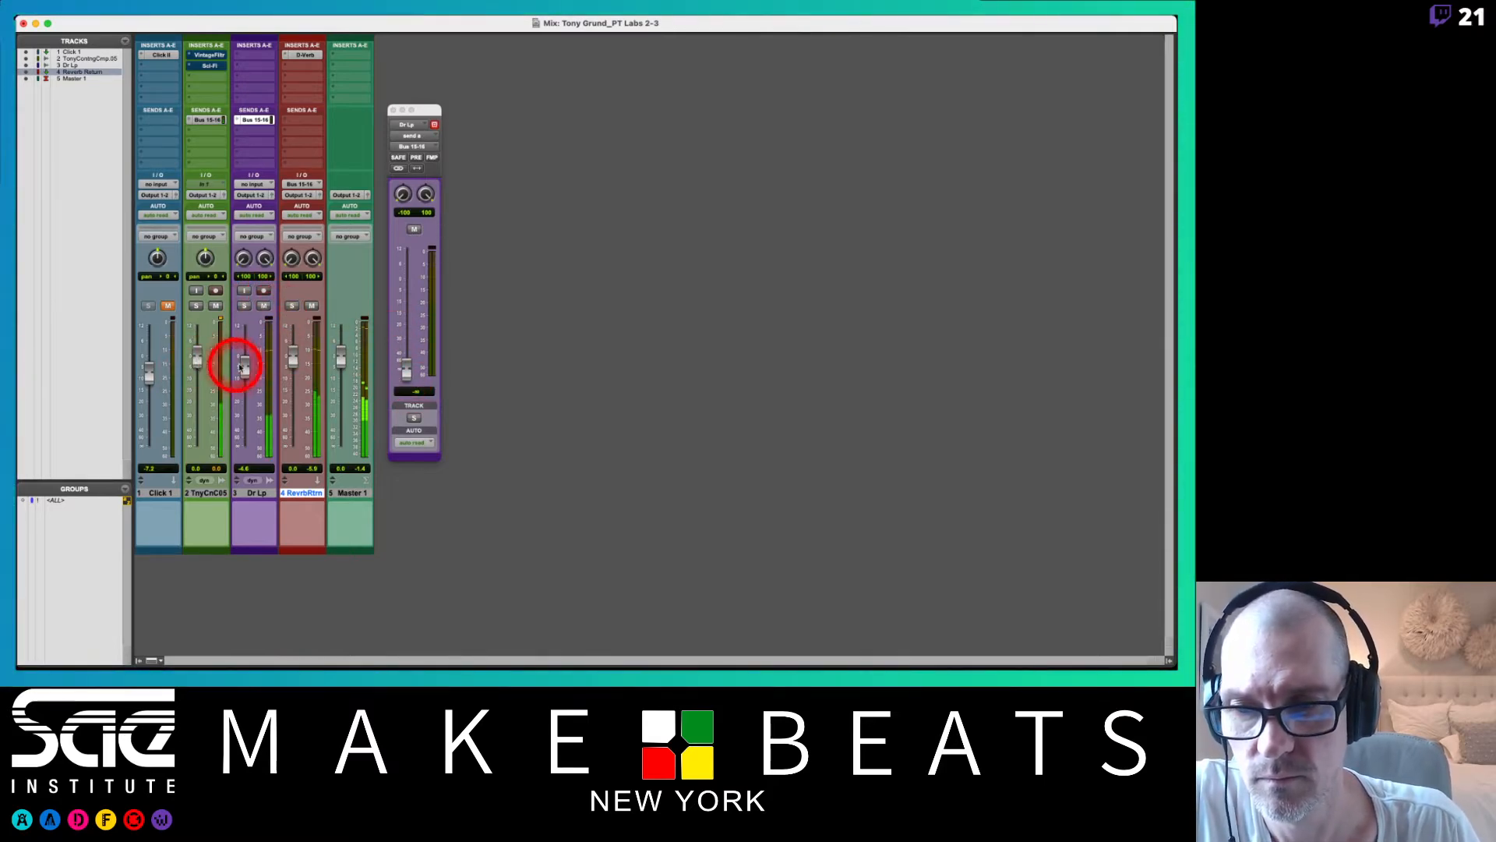
pyautogui.moveTo(195, 360); pyautogui.dragTo(247, 356)
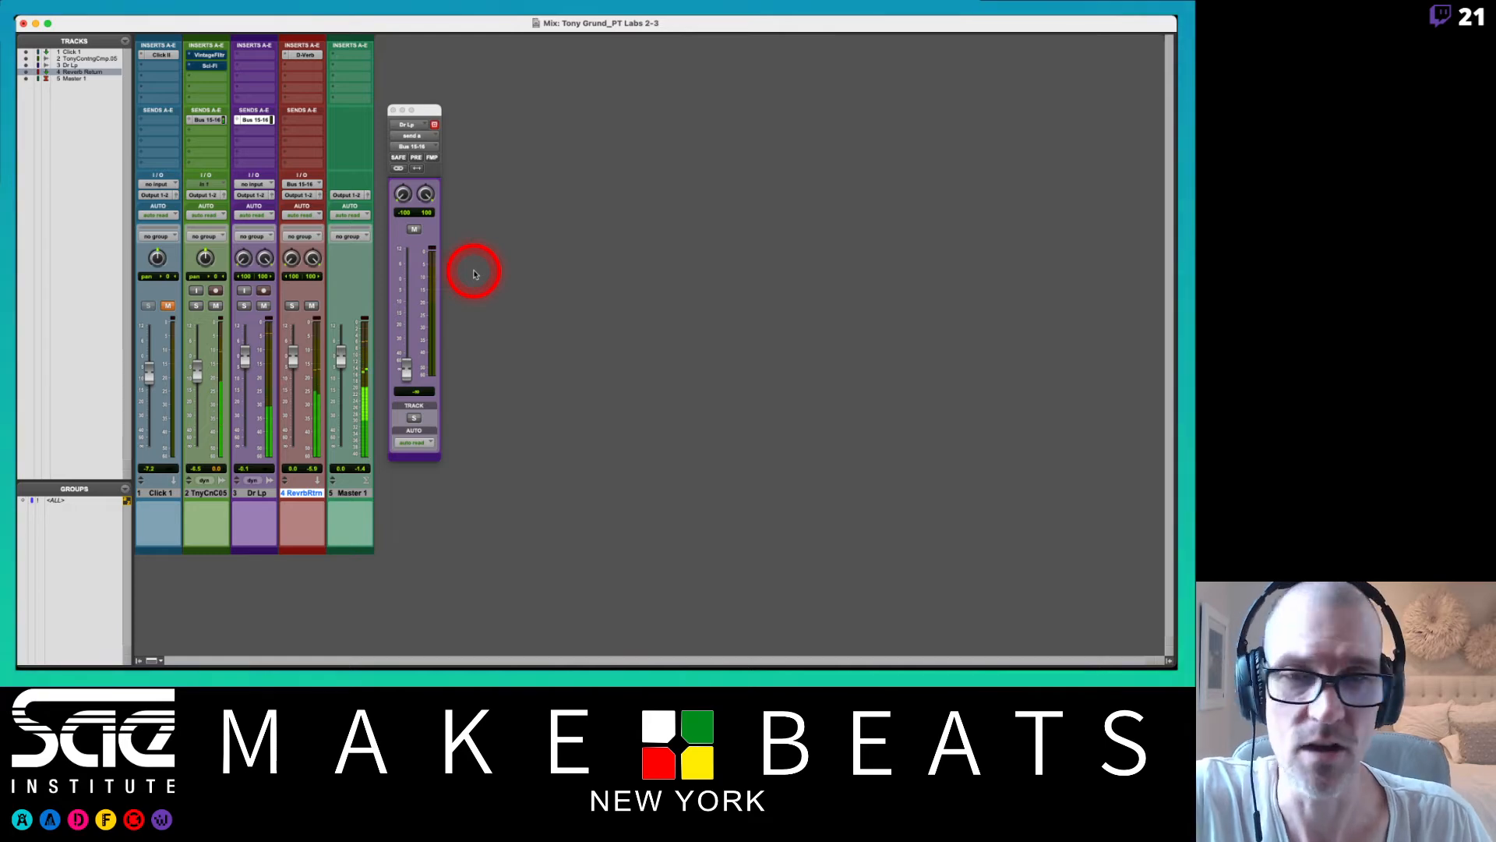
# Raise Dr Lp's send level to Bus 15-16 to about -0.4 dB during playback
pyautogui.click(410, 371)
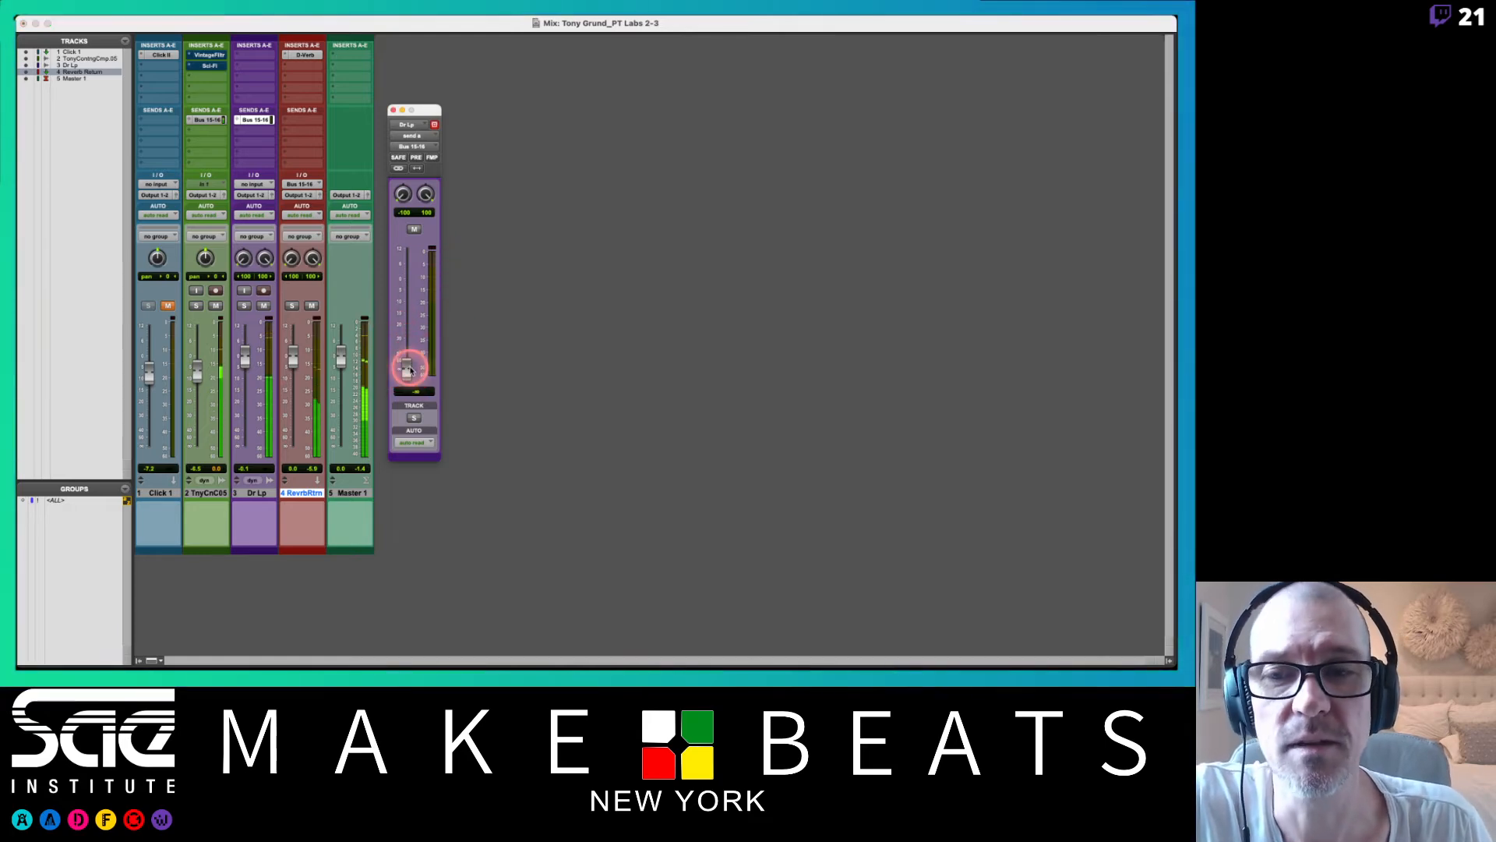
pyautogui.moveTo(411, 371); pyautogui.dragTo(393, 290)
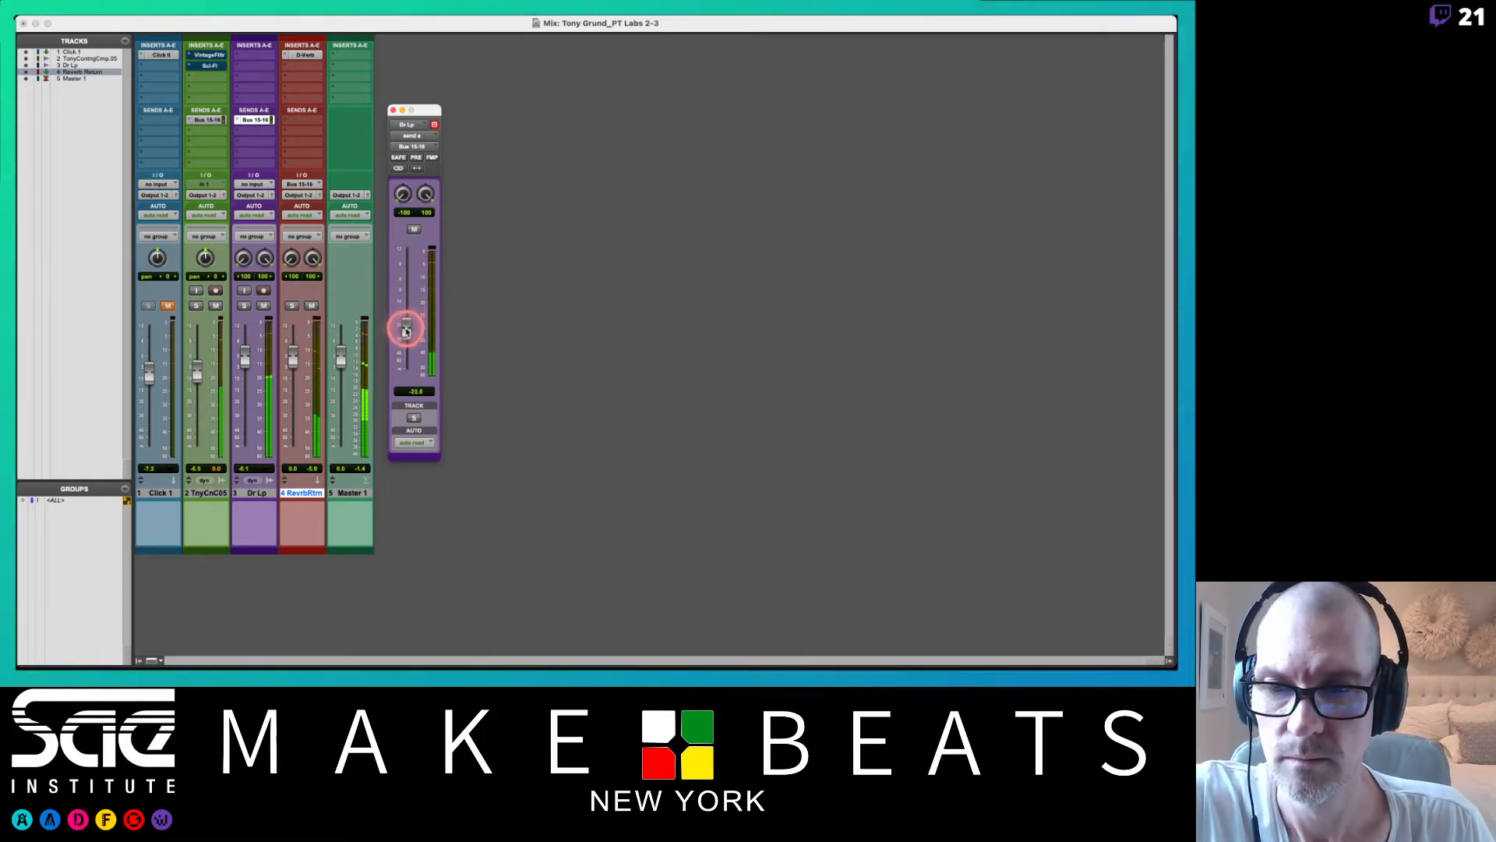
pyautogui.moveTo(407, 283); pyautogui.dragTo(353, 285)
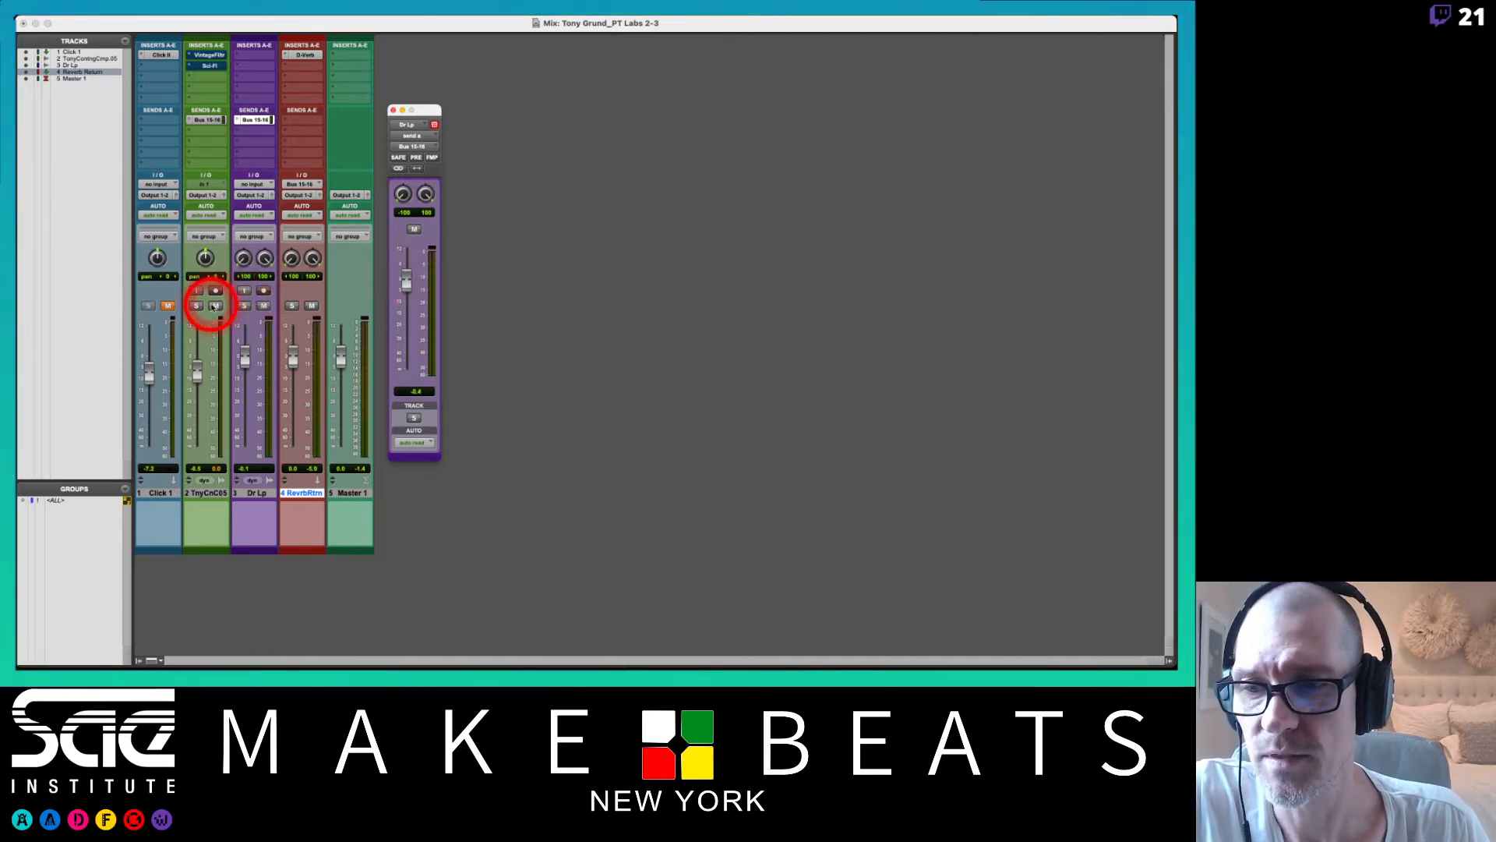
# Mute track 2 and raise Dr Lp's send level to Bus 15-16 to about +0.2 dB during playback
pyautogui.click(215, 306)
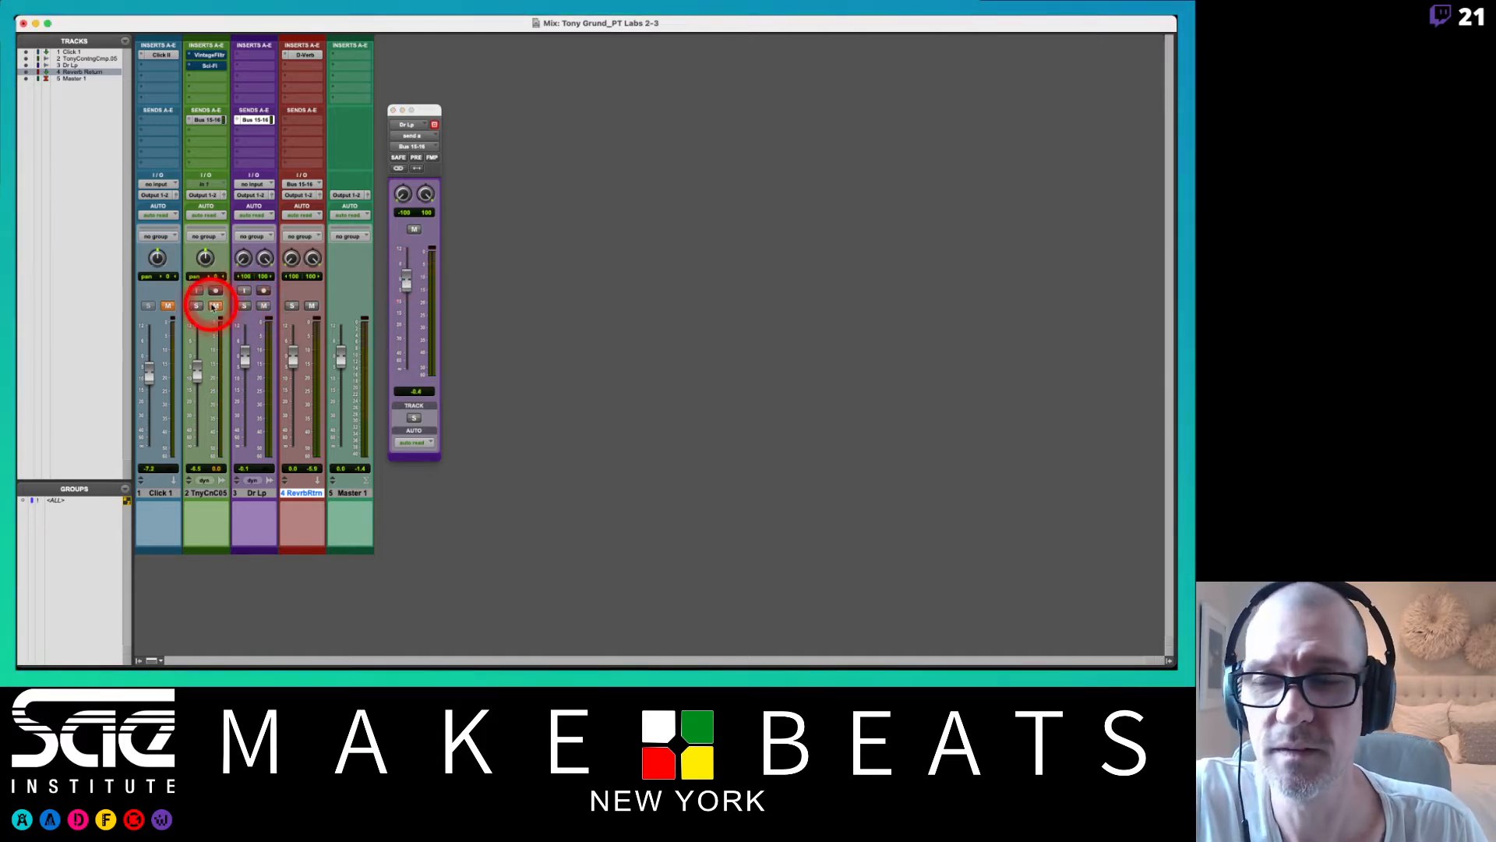
pyautogui.click(405, 284)
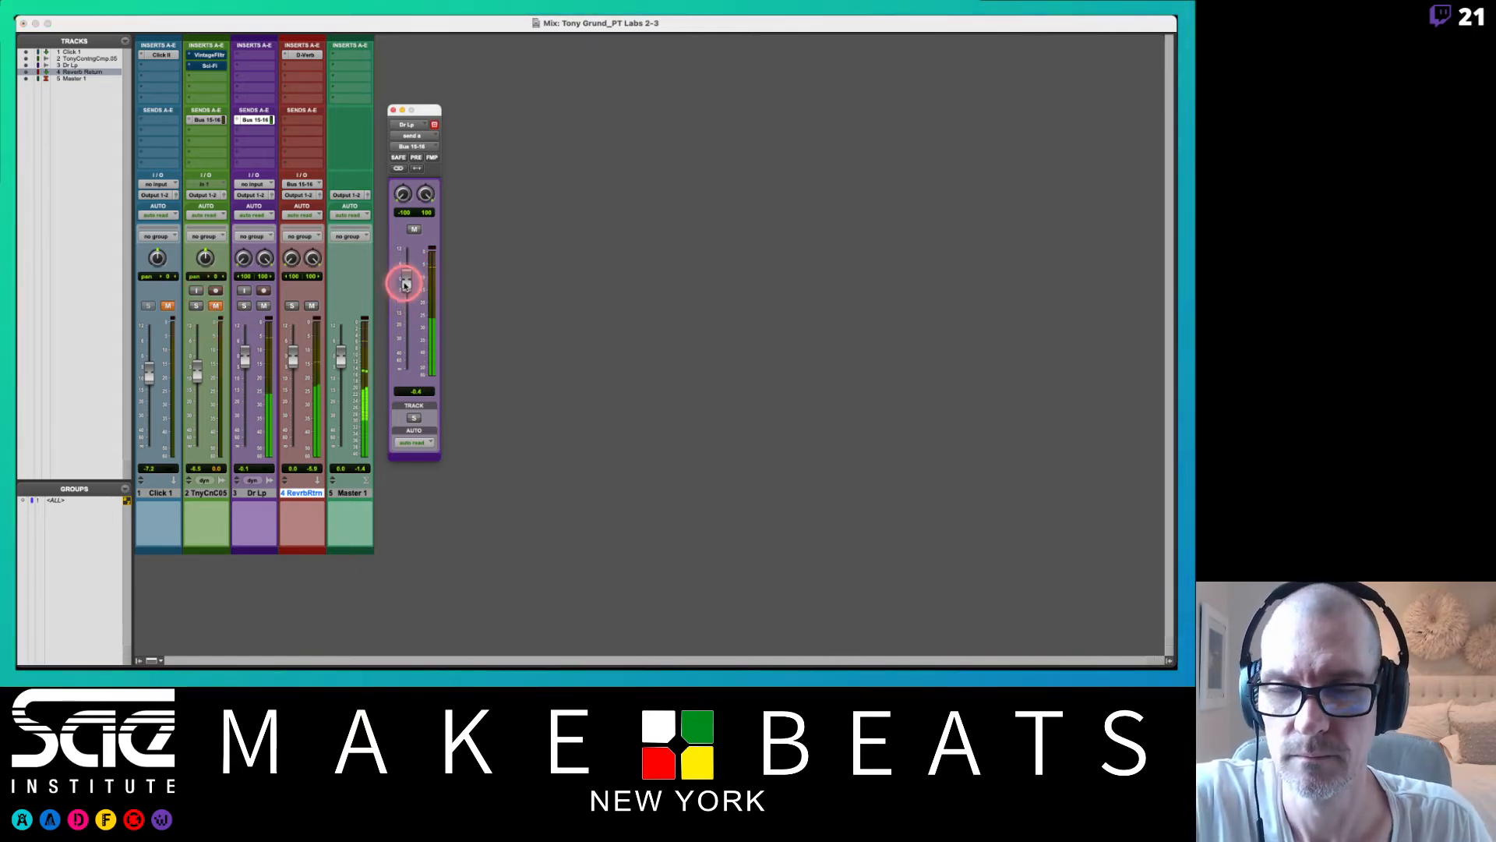
pyautogui.moveTo(405, 284)
pyautogui.mouseDown()
pyautogui.moveTo(406, 387)
pyautogui.moveTo(412, 285)
pyautogui.mouseUp()
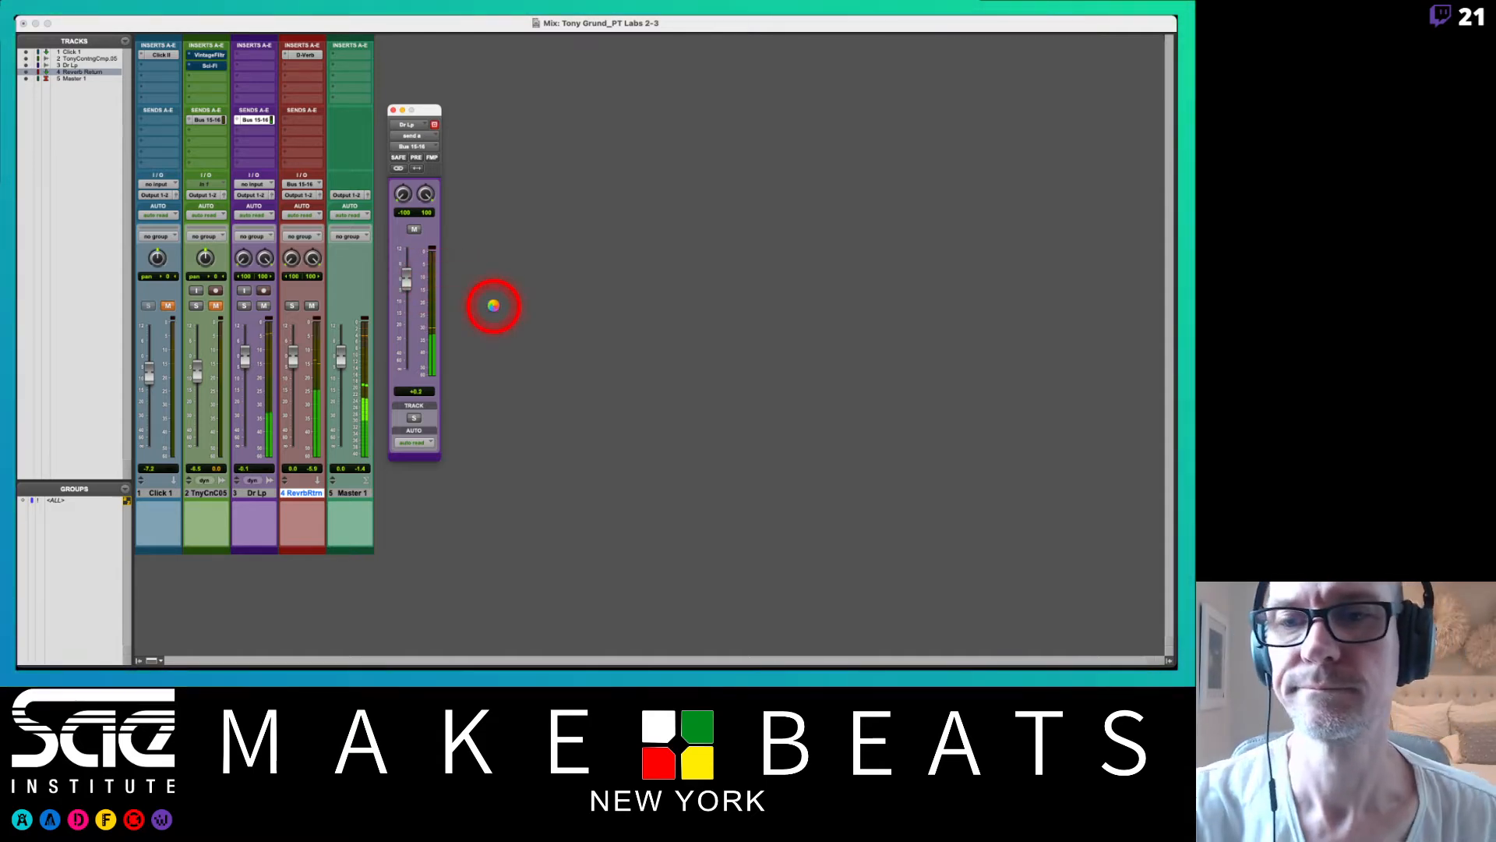
# Show the Edit window and reset the Dr Lp clips' pitch shift to 0 semitones in Elastic Properties, playing them back to check
pyautogui.press('super+equal')
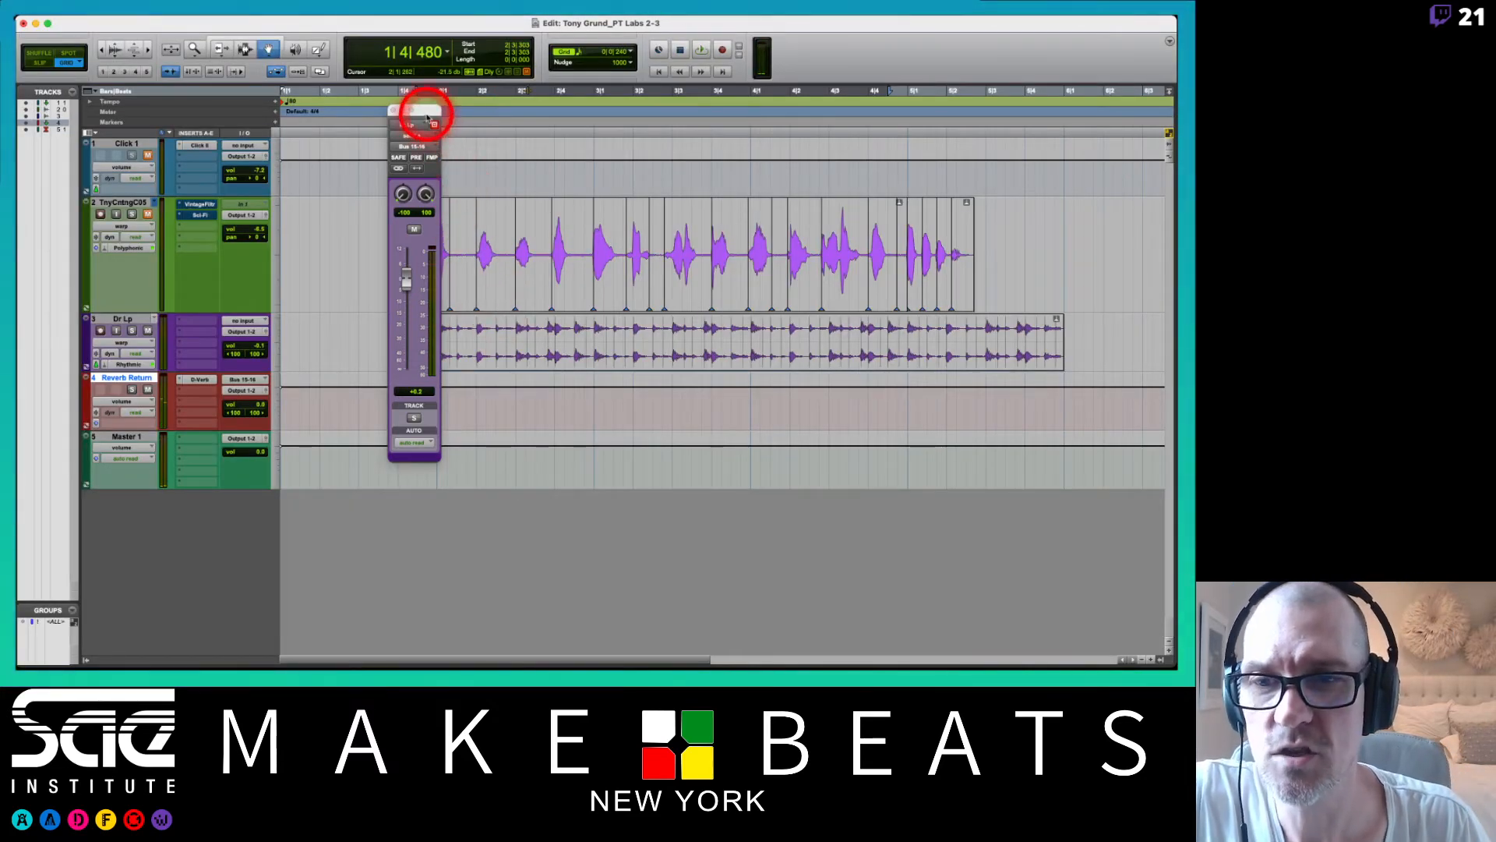
pyautogui.moveTo(421, 110); pyautogui.dragTo(340, 343)
pyautogui.click(434, 366)
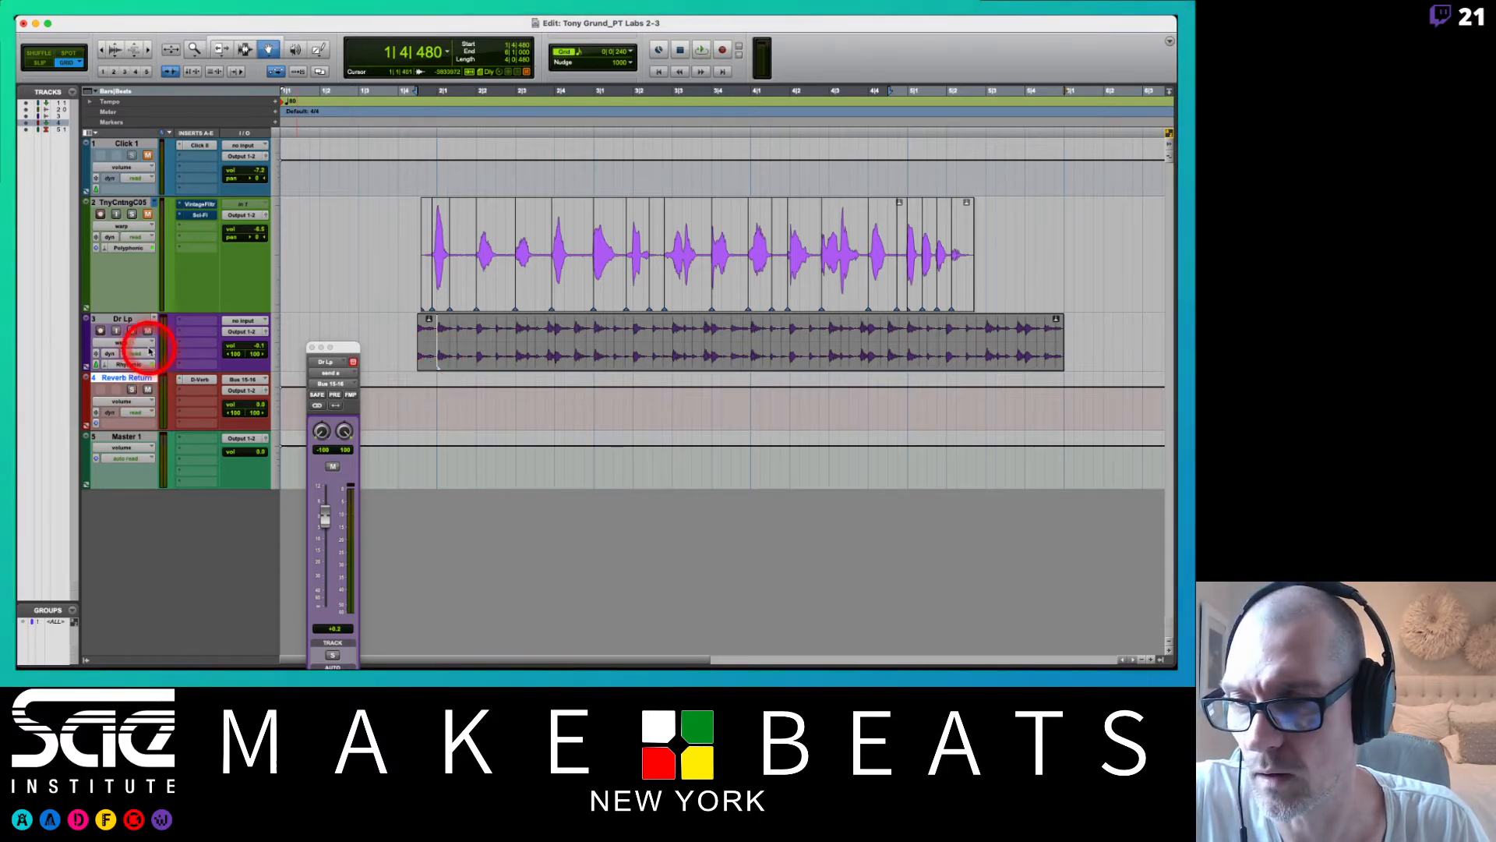
pyautogui.rightClick(476, 335)
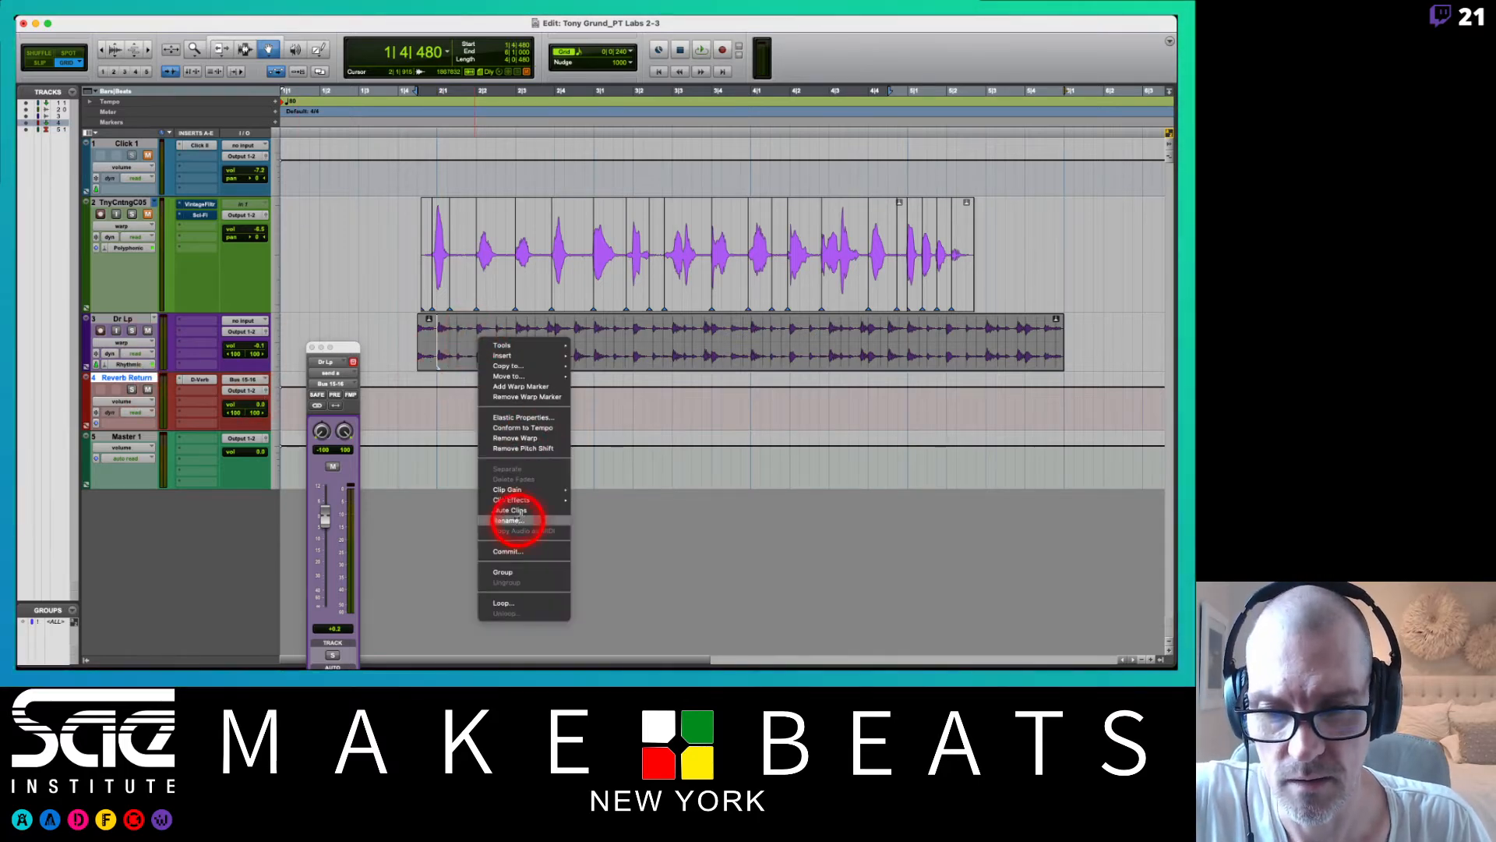
pyautogui.click(518, 418)
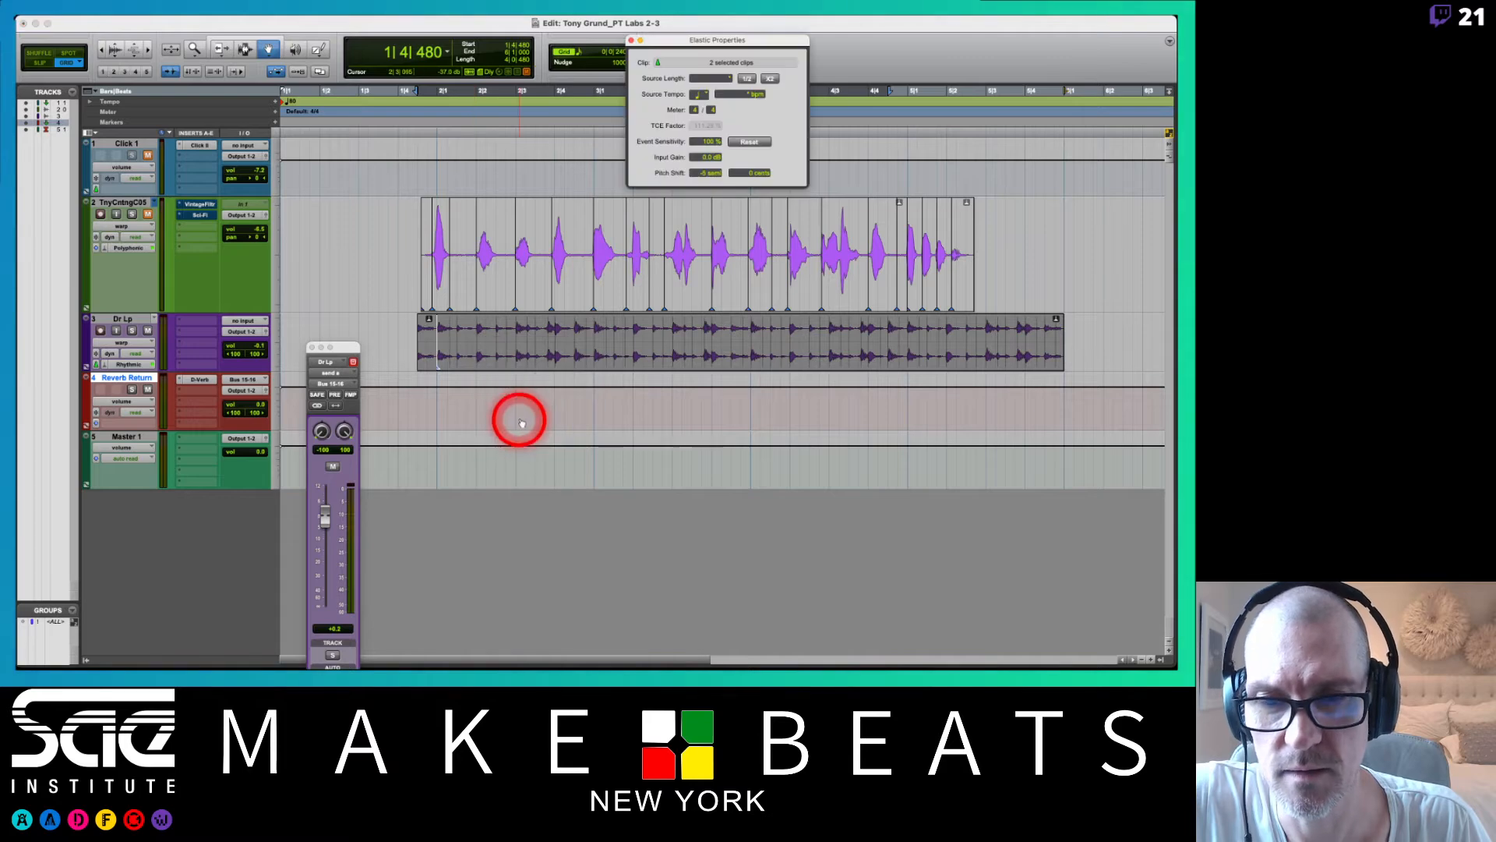
pyautogui.click(703, 173)
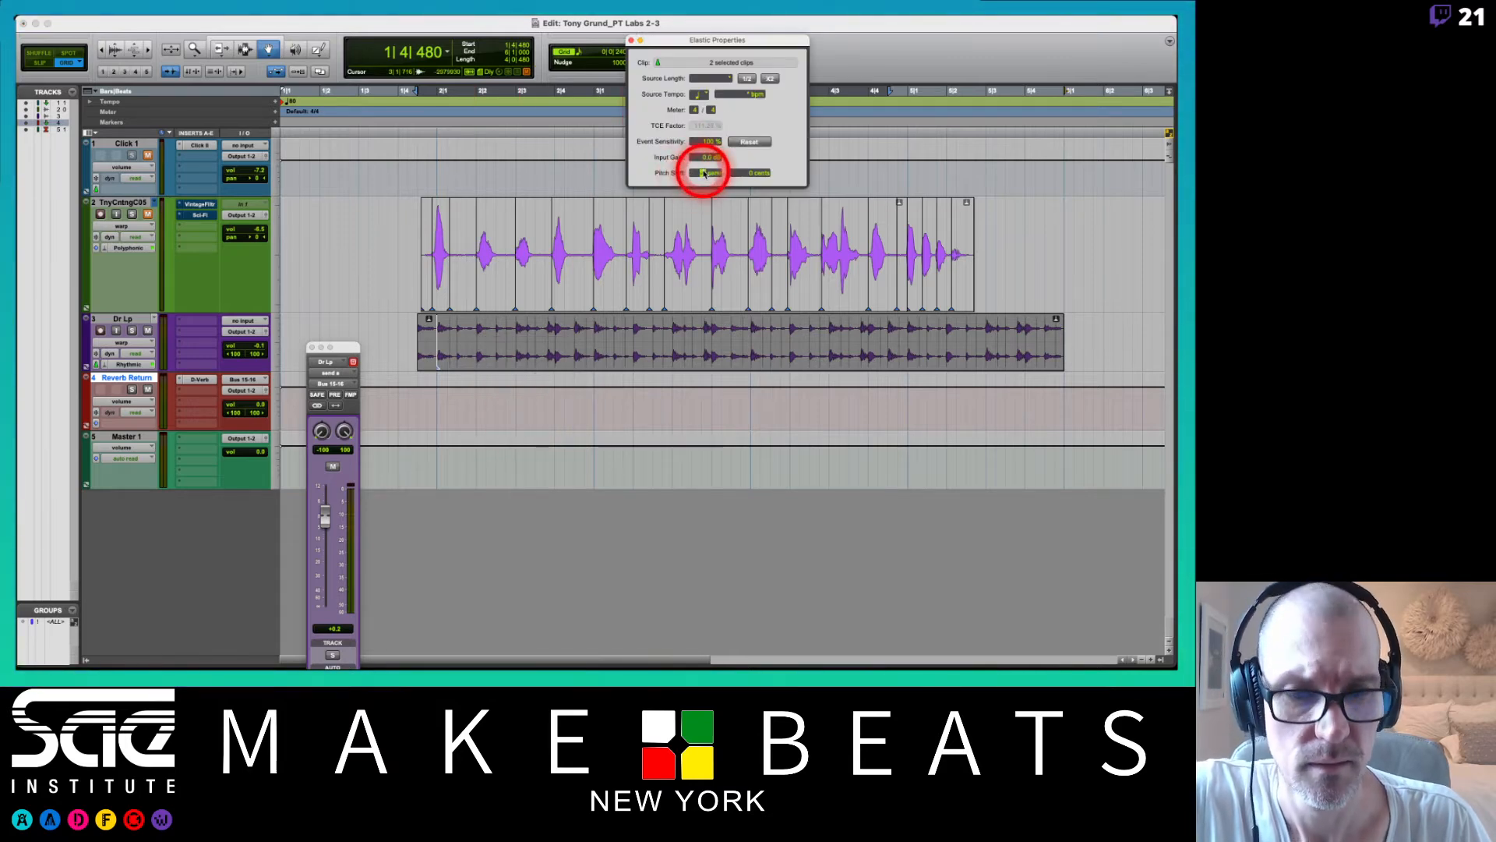
pyautogui.press('space')
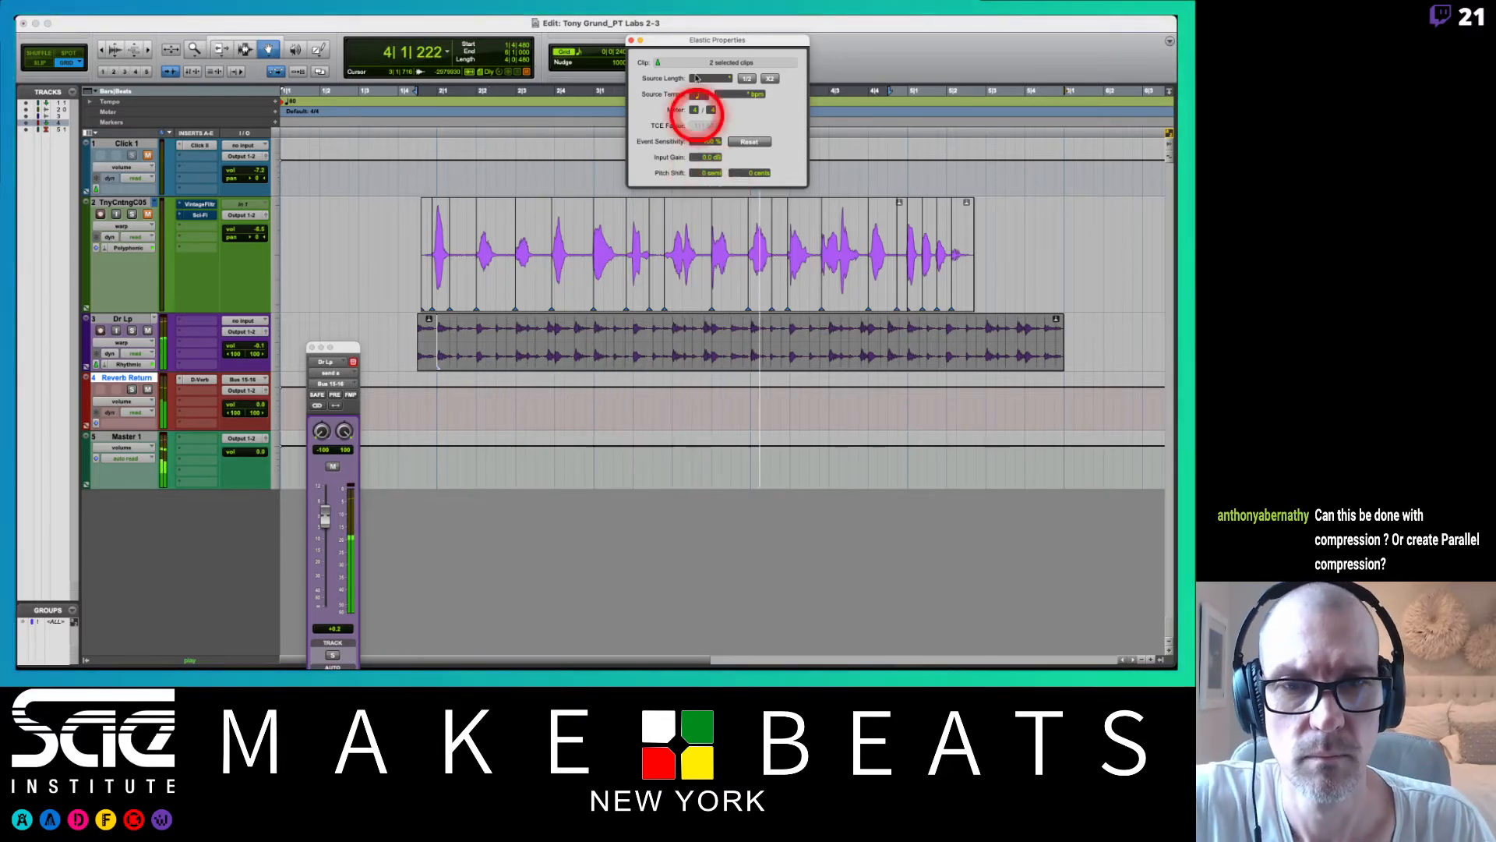
pyautogui.click(631, 40)
# Return to the Mix window, move Dr Lp's send window clear of the tracks and lower its send level to about -73.4 dB
pyautogui.press('super+equal')
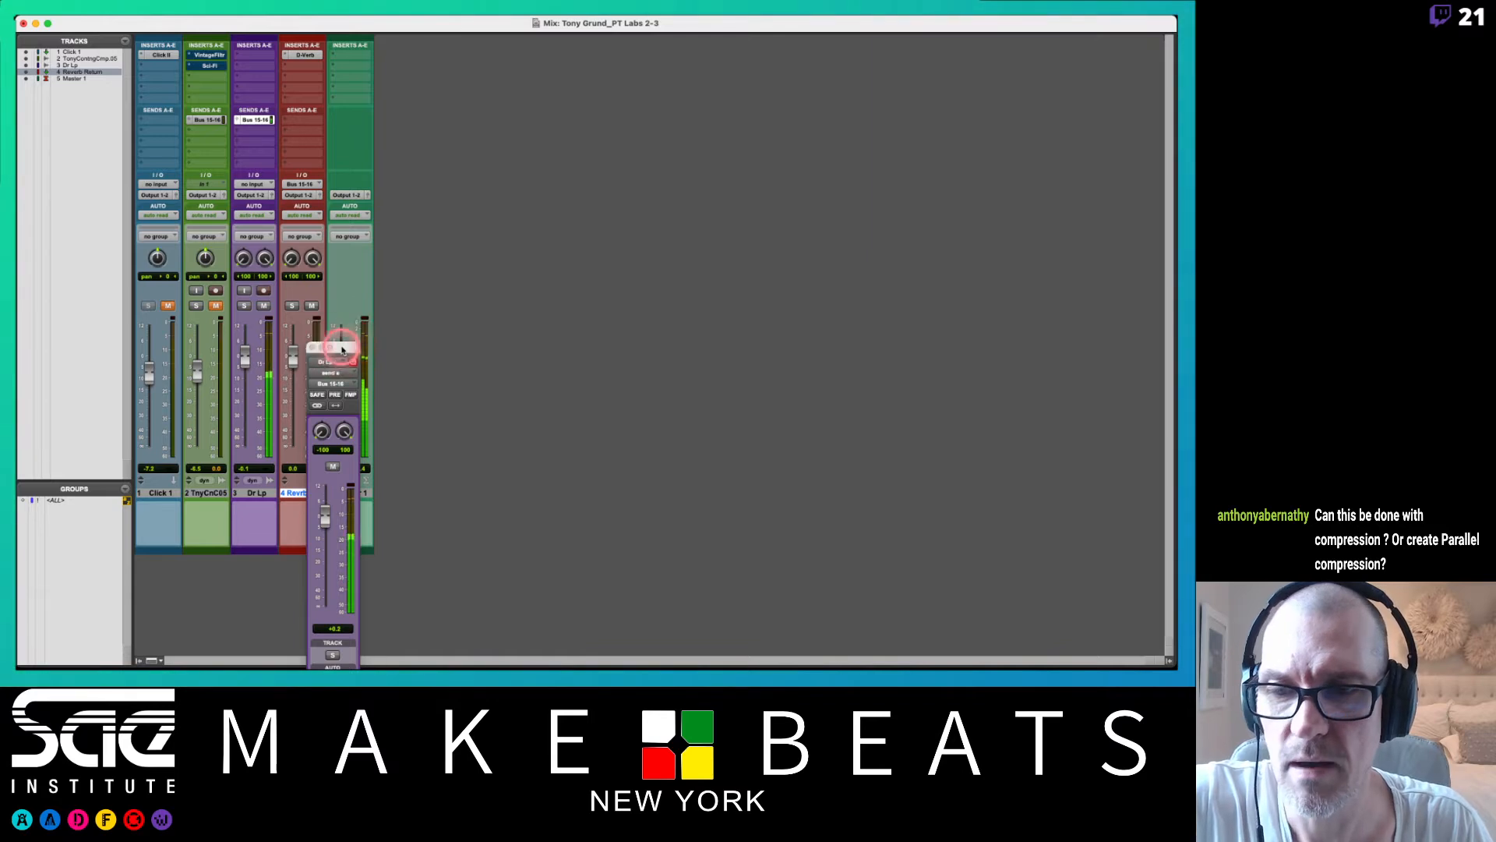
pyautogui.moveTo(332, 346); pyautogui.dragTo(494, 158)
pyautogui.moveTo(481, 341)
pyautogui.mouseDown()
pyautogui.moveTo(484, 329)
pyautogui.moveTo(485, 421)
pyautogui.moveTo(487, 336)
pyautogui.mouseUp()
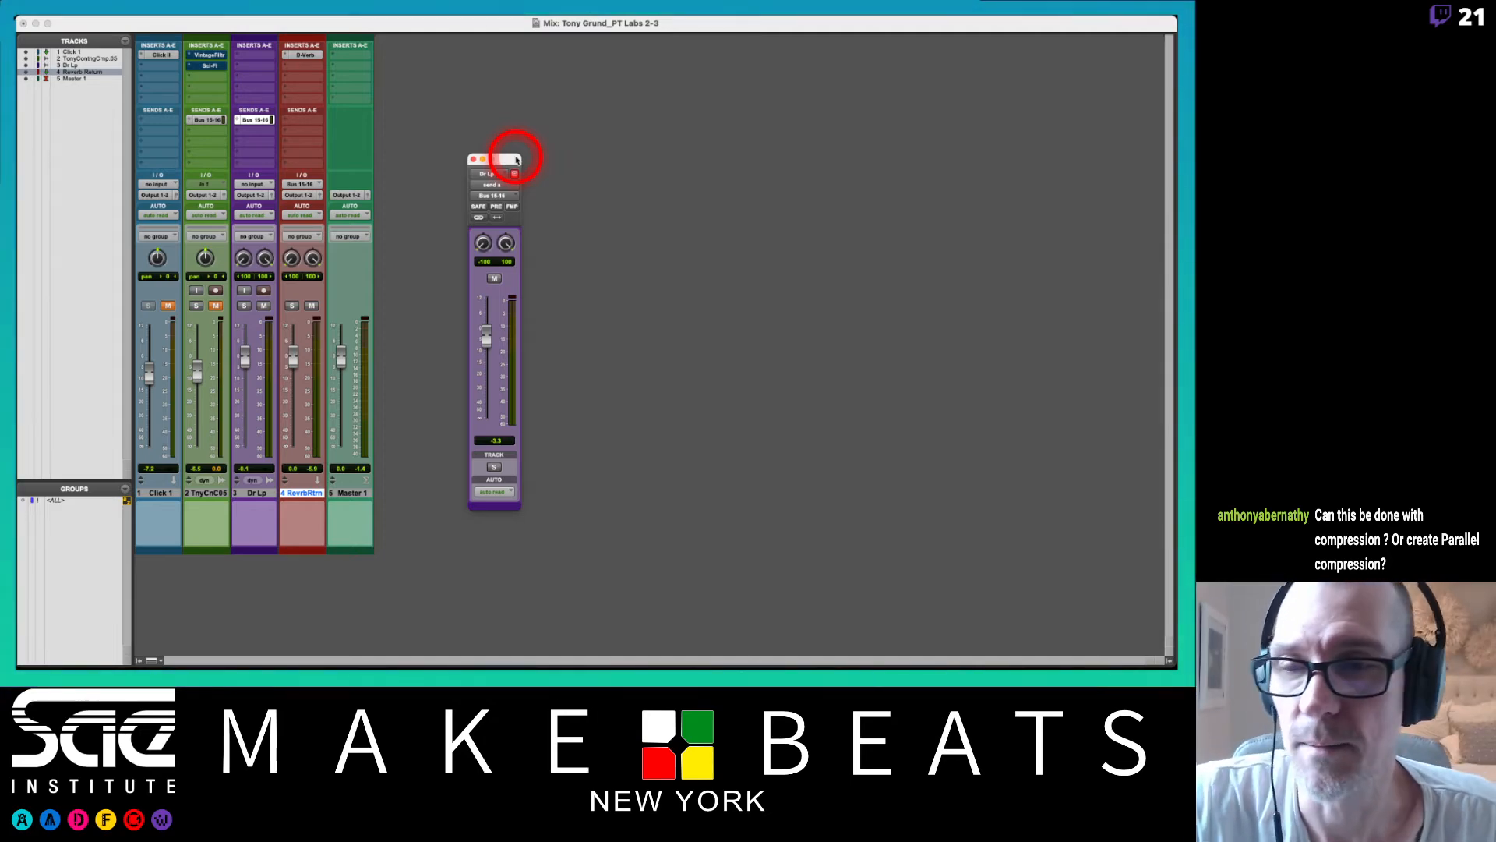
pyautogui.click(488, 337)
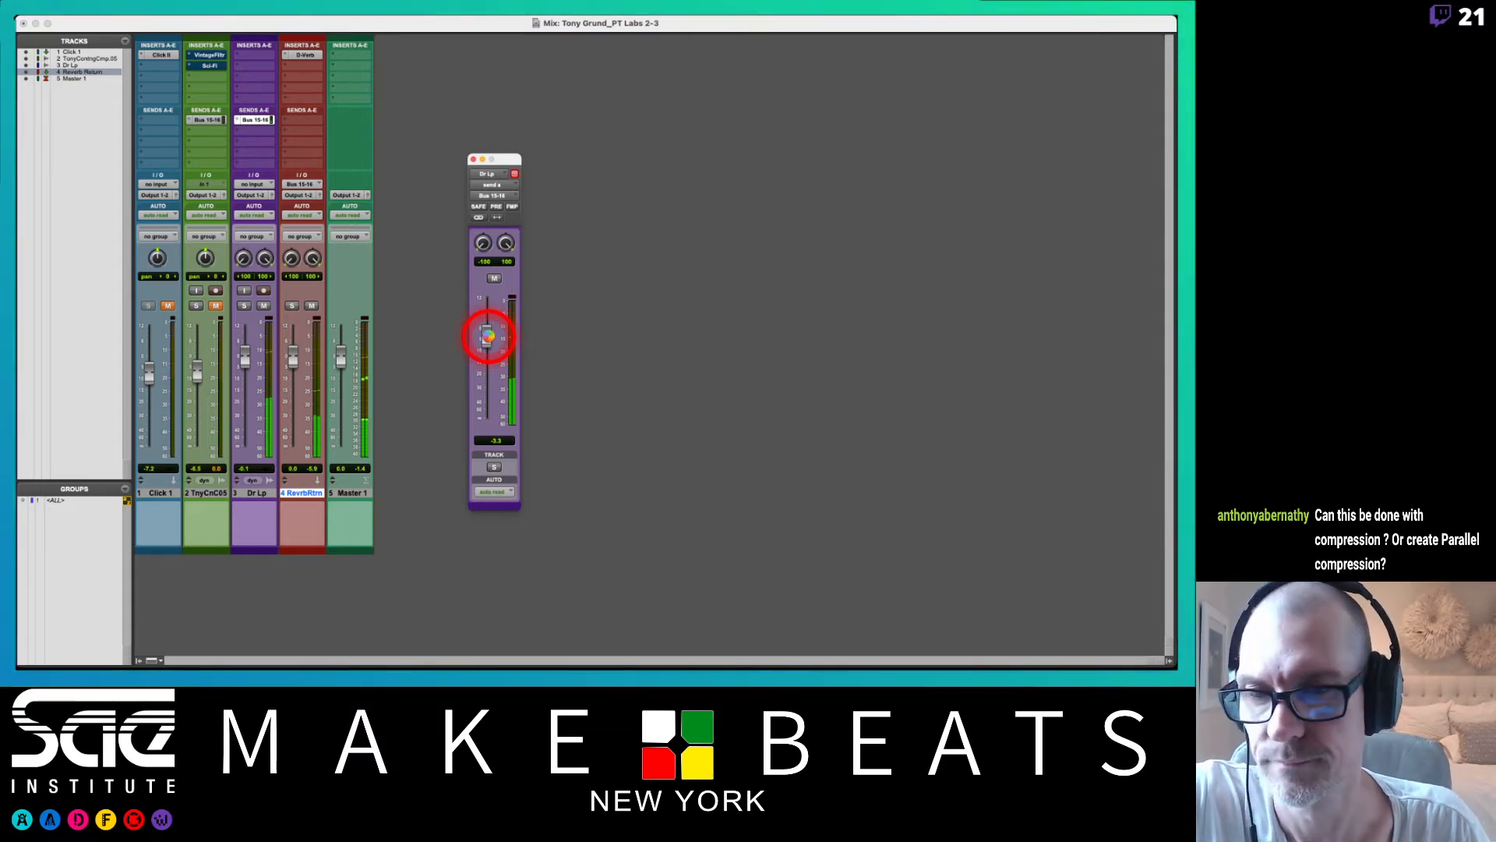
pyautogui.moveTo(489, 338); pyautogui.dragTo(489, 420)
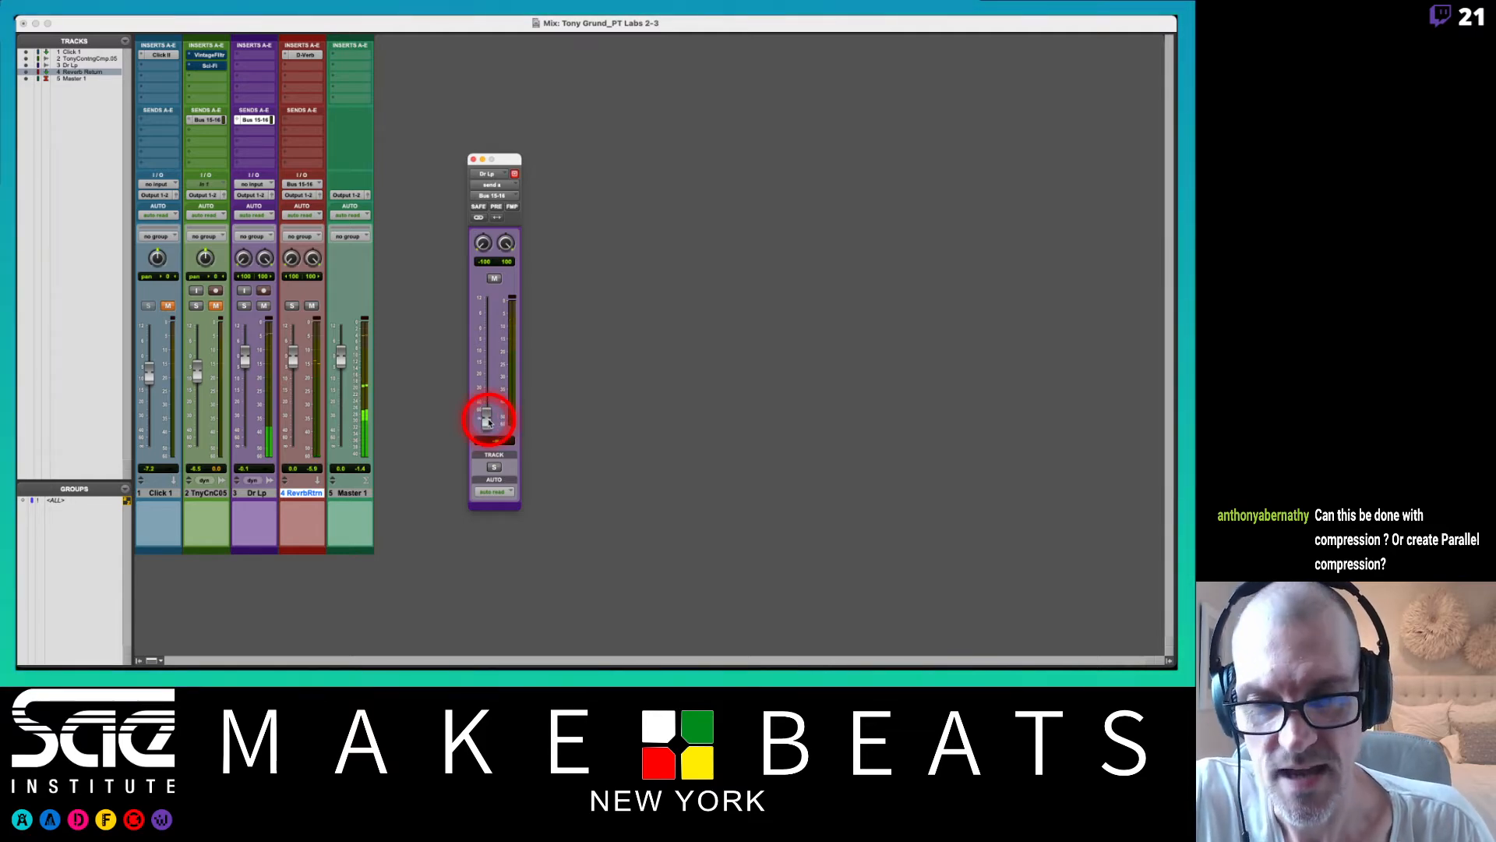
pyautogui.moveTo(487, 421)
pyautogui.mouseDown()
pyautogui.moveTo(489, 330)
pyautogui.moveTo(484, 417)
pyautogui.mouseUp()
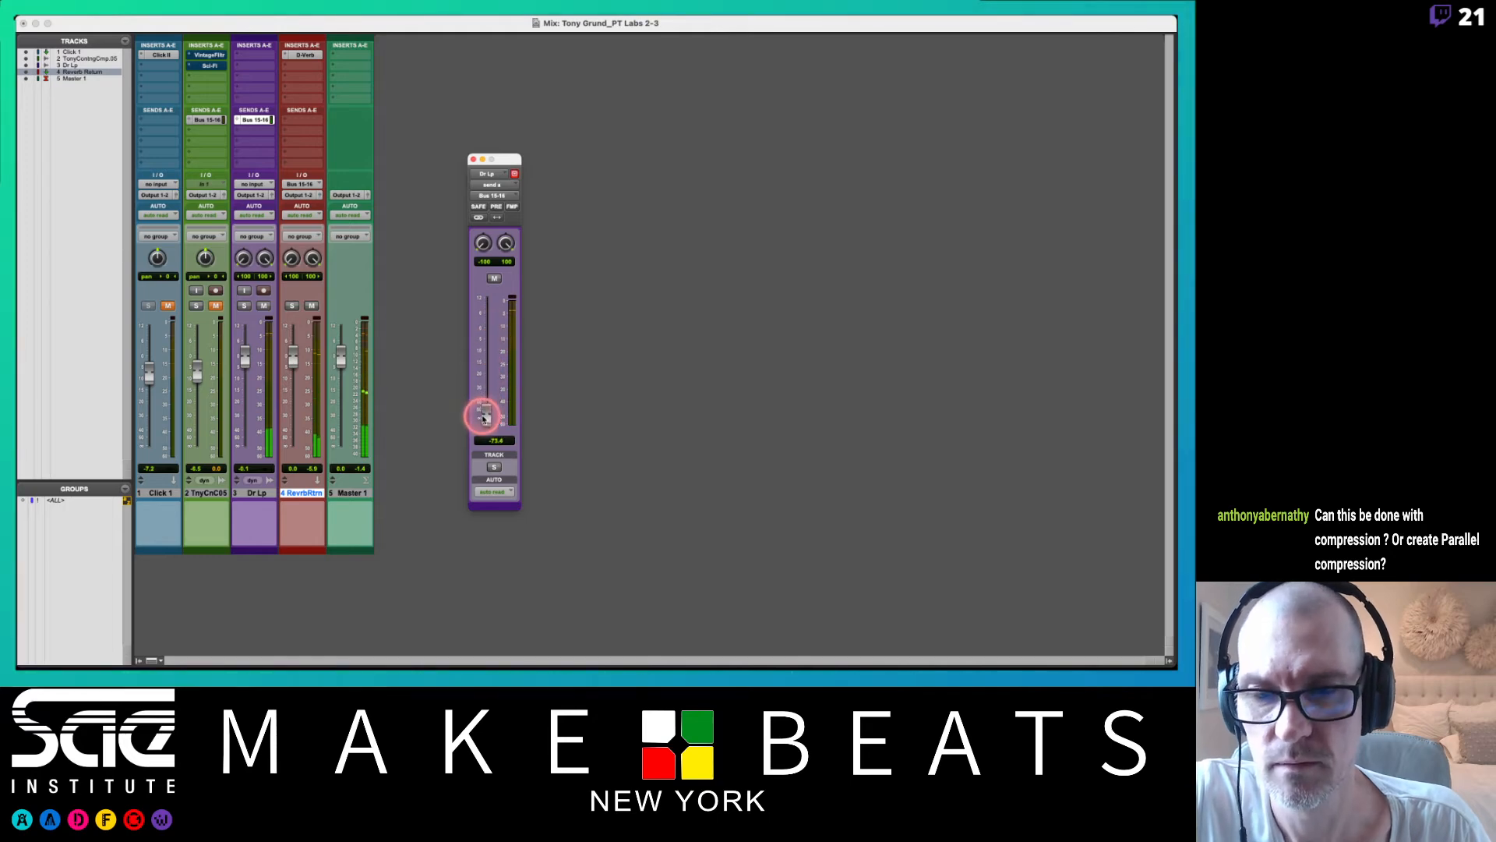
# Unmute track 2, place its Bus 15-16 send window beside Dr Lp's and lower track 2's send level to minus infinity
pyautogui.click(216, 305)
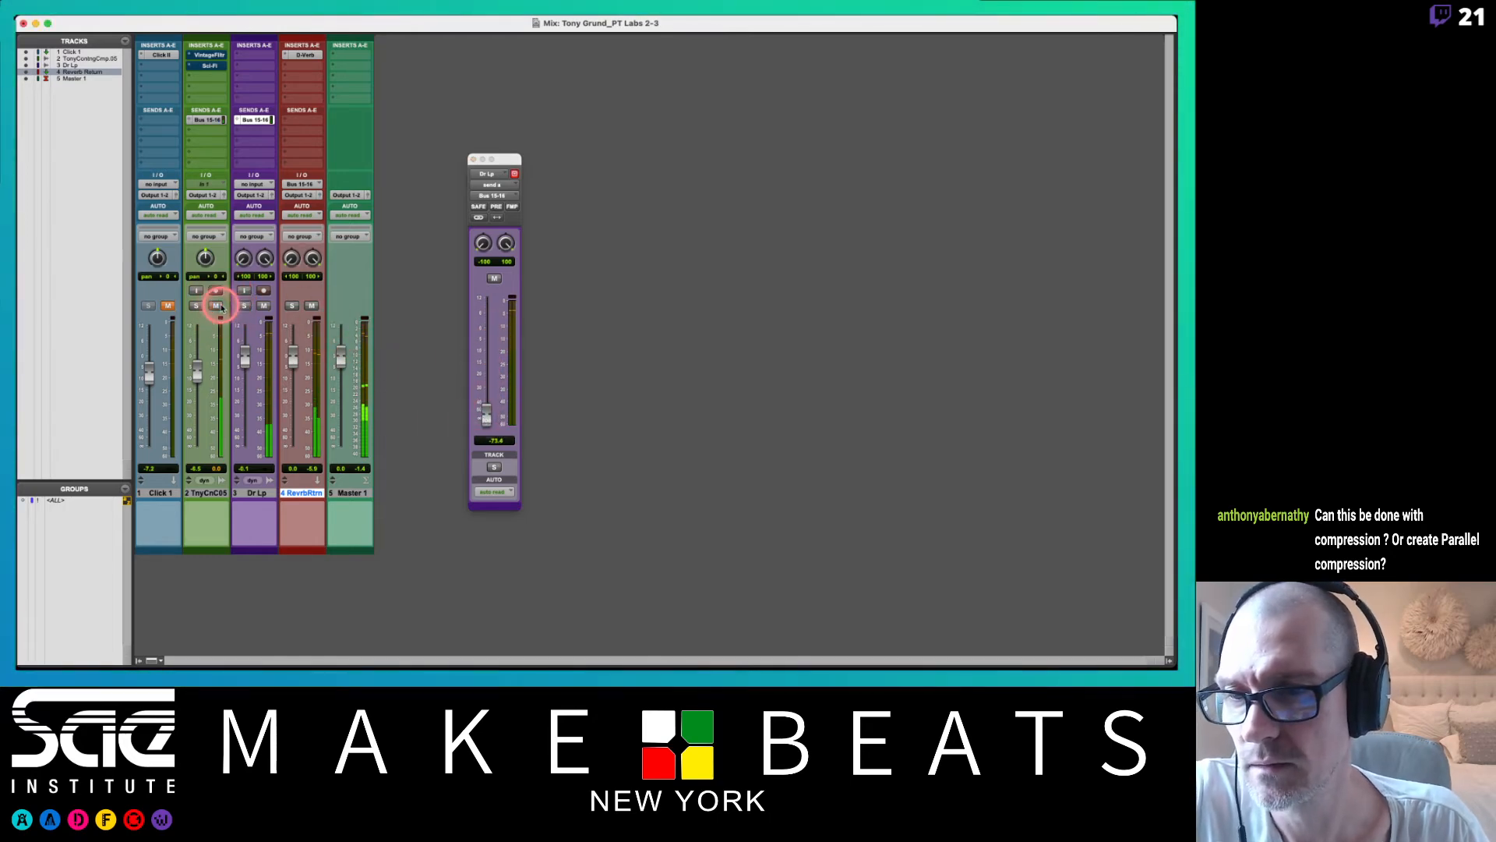
pyautogui.click(210, 120)
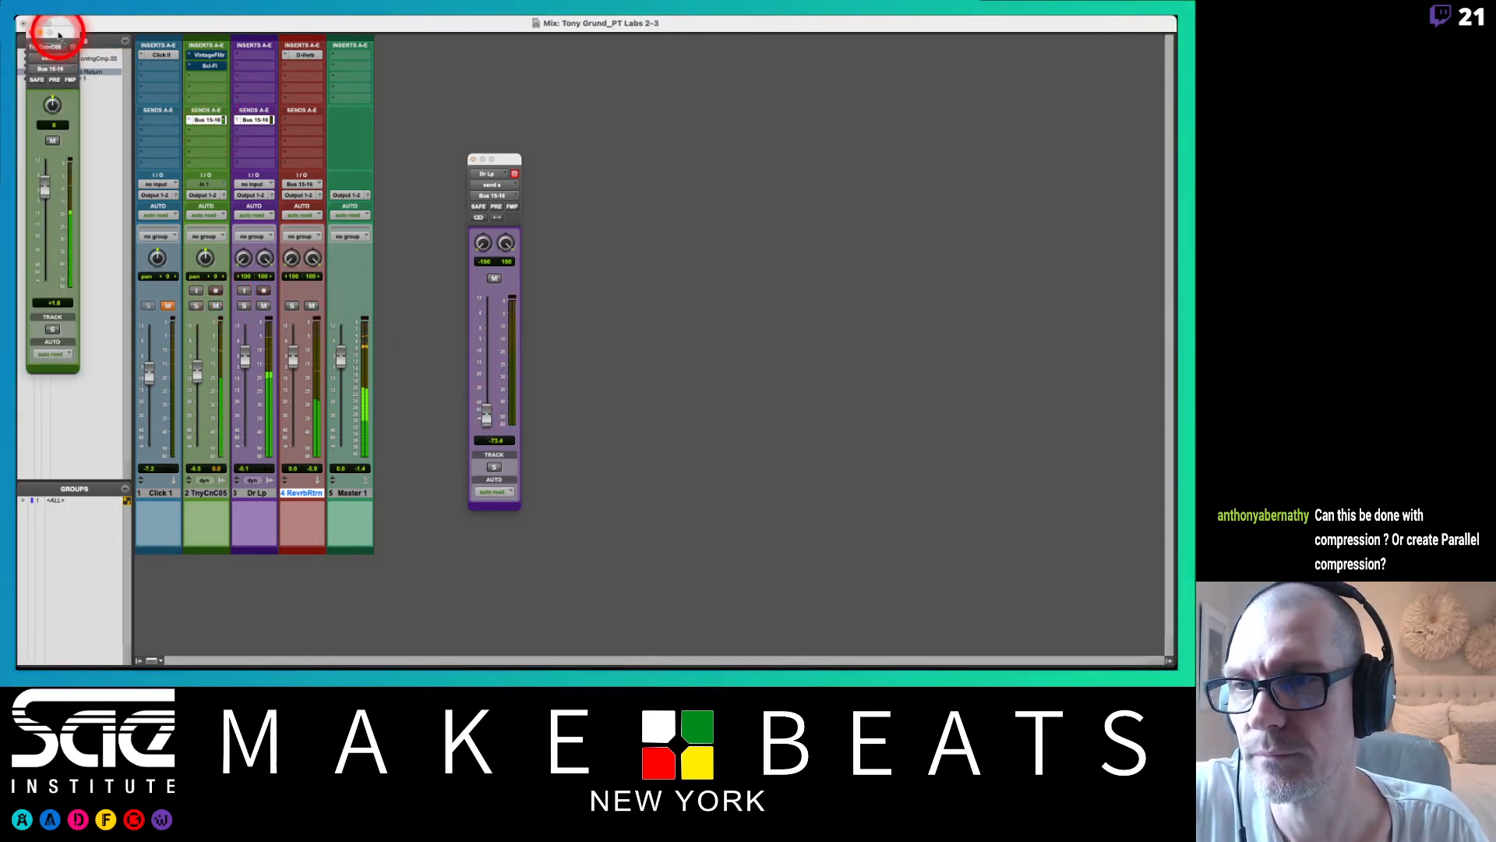
pyautogui.moveTo(52, 25); pyautogui.dragTo(441, 164)
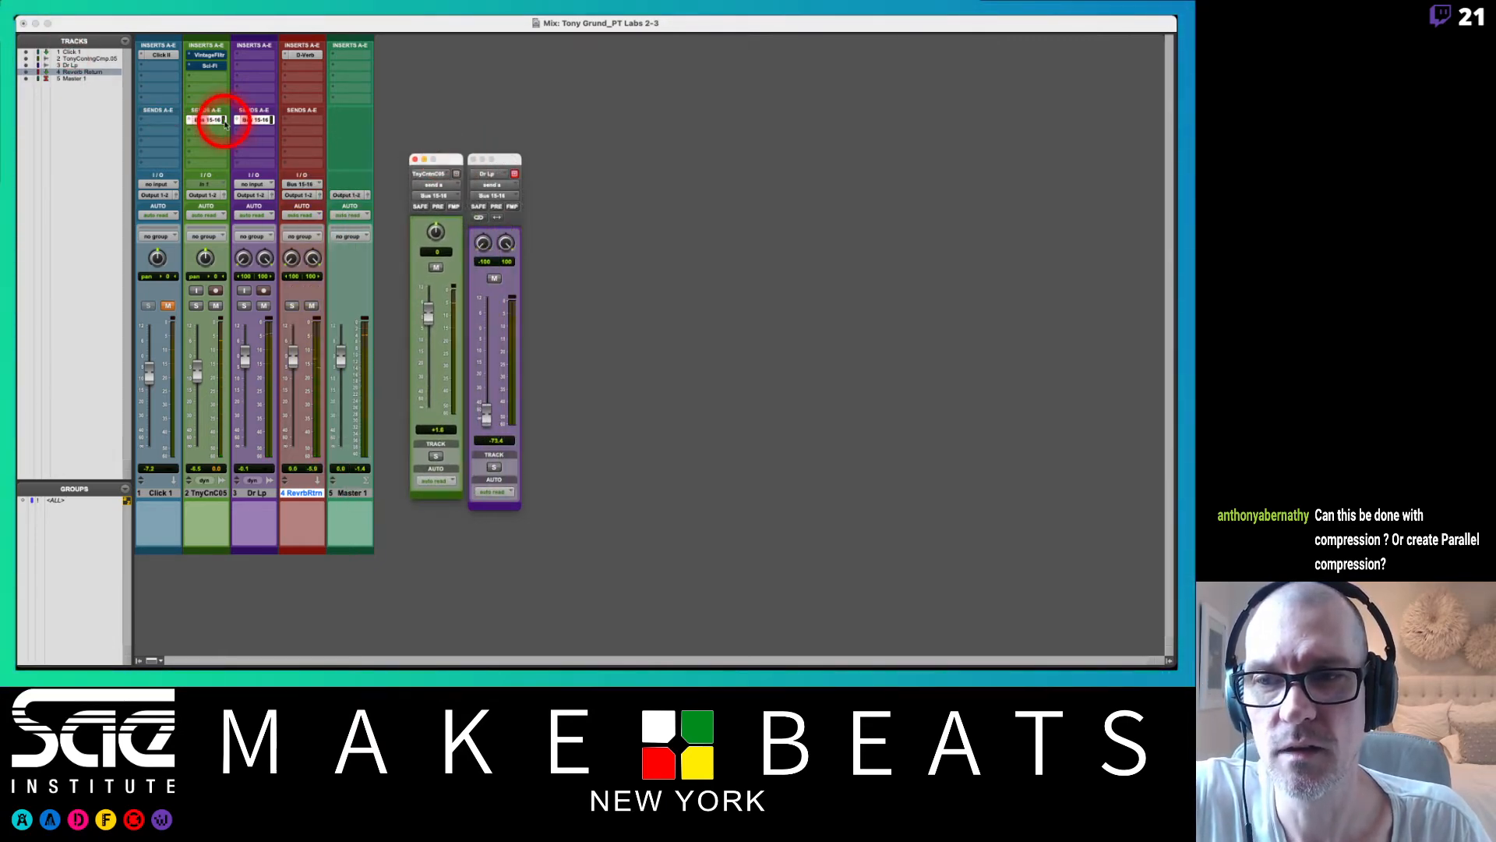
pyautogui.moveTo(427, 313); pyautogui.dragTo(425, 427)
pyautogui.click(424, 429)
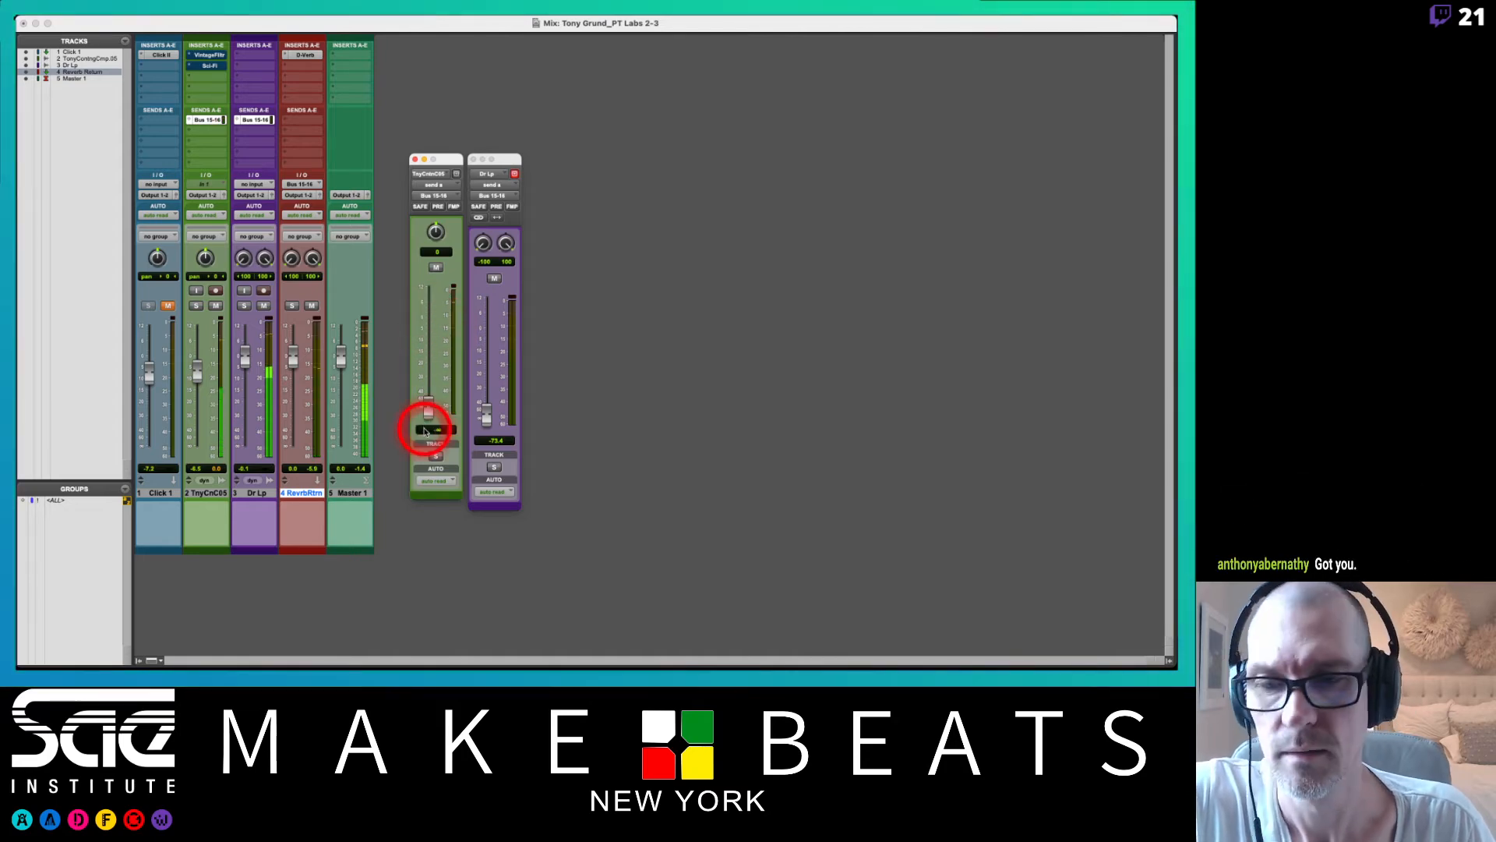
# Compare the two sends during playback, returning track 2's to minus infinity and raising Dr Lp's to about -1.1 dB
pyautogui.moveTo(425, 431); pyautogui.dragTo(428, 319)
pyautogui.moveTo(487, 415); pyautogui.dragTo(450, 392)
pyautogui.moveTo(486, 323)
pyautogui.mouseDown()
pyautogui.moveTo(483, 421)
pyautogui.moveTo(483, 327)
pyautogui.moveTo(484, 341)
pyautogui.mouseUp()
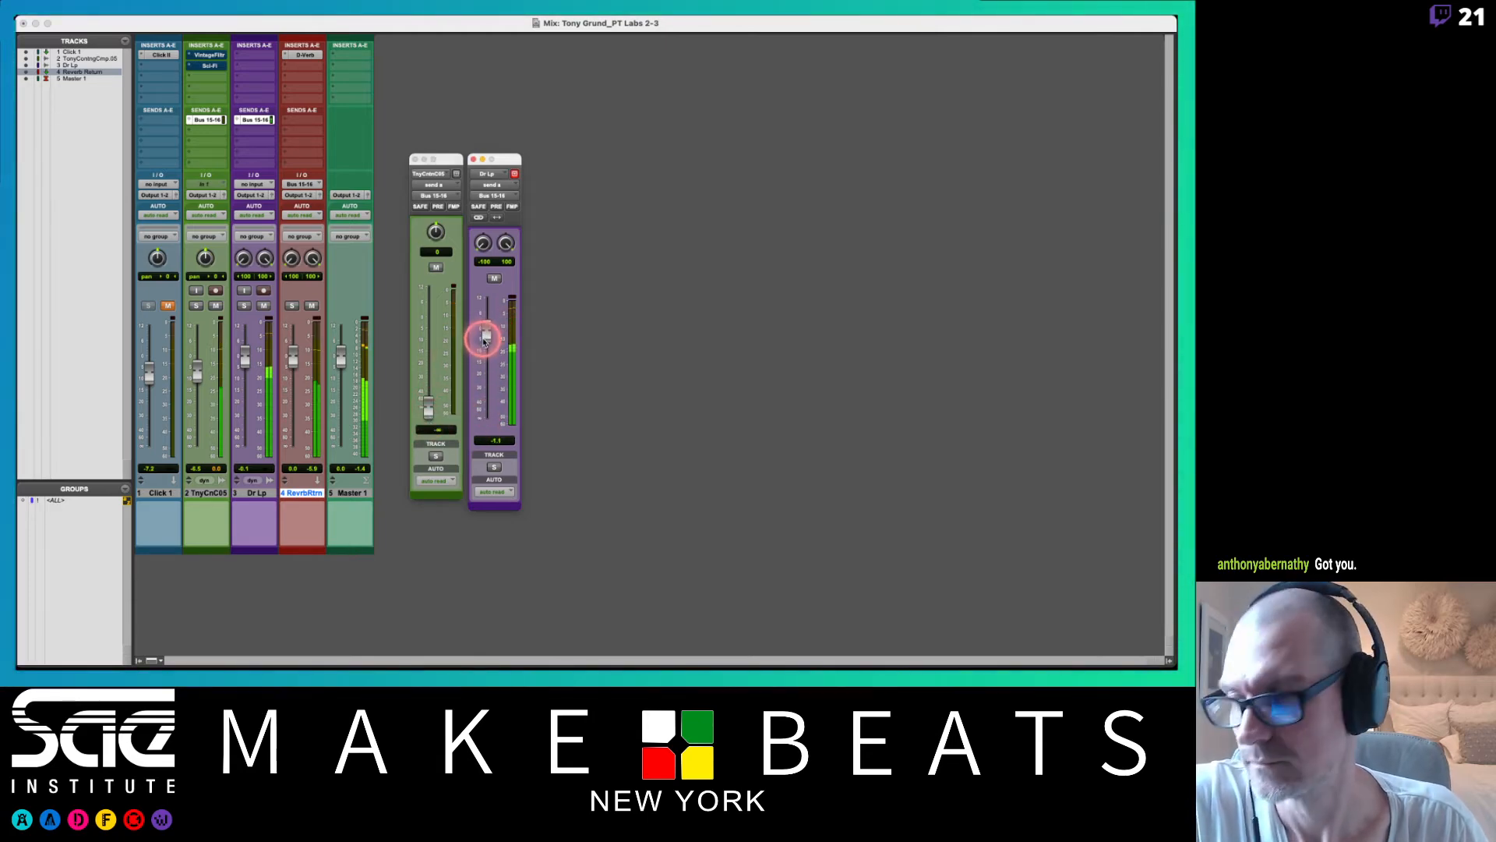
pyautogui.click(485, 340)
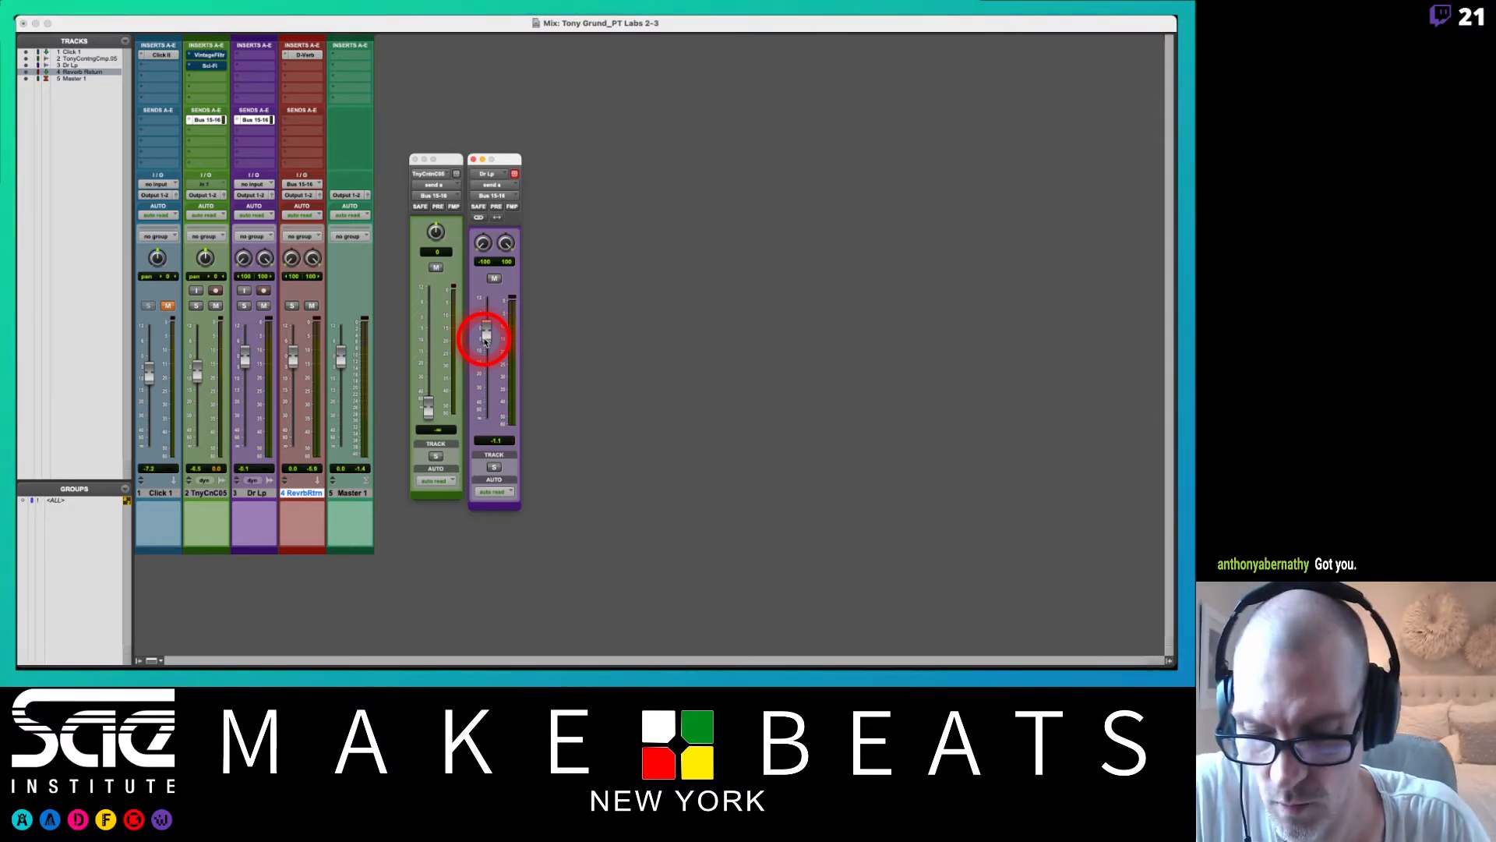
# Switch to the 07 PT Routing-Inserts-Sends PDF and review its pages on reverb sends, insert effects and Solo Safe
pyautogui.press('super+Tab')
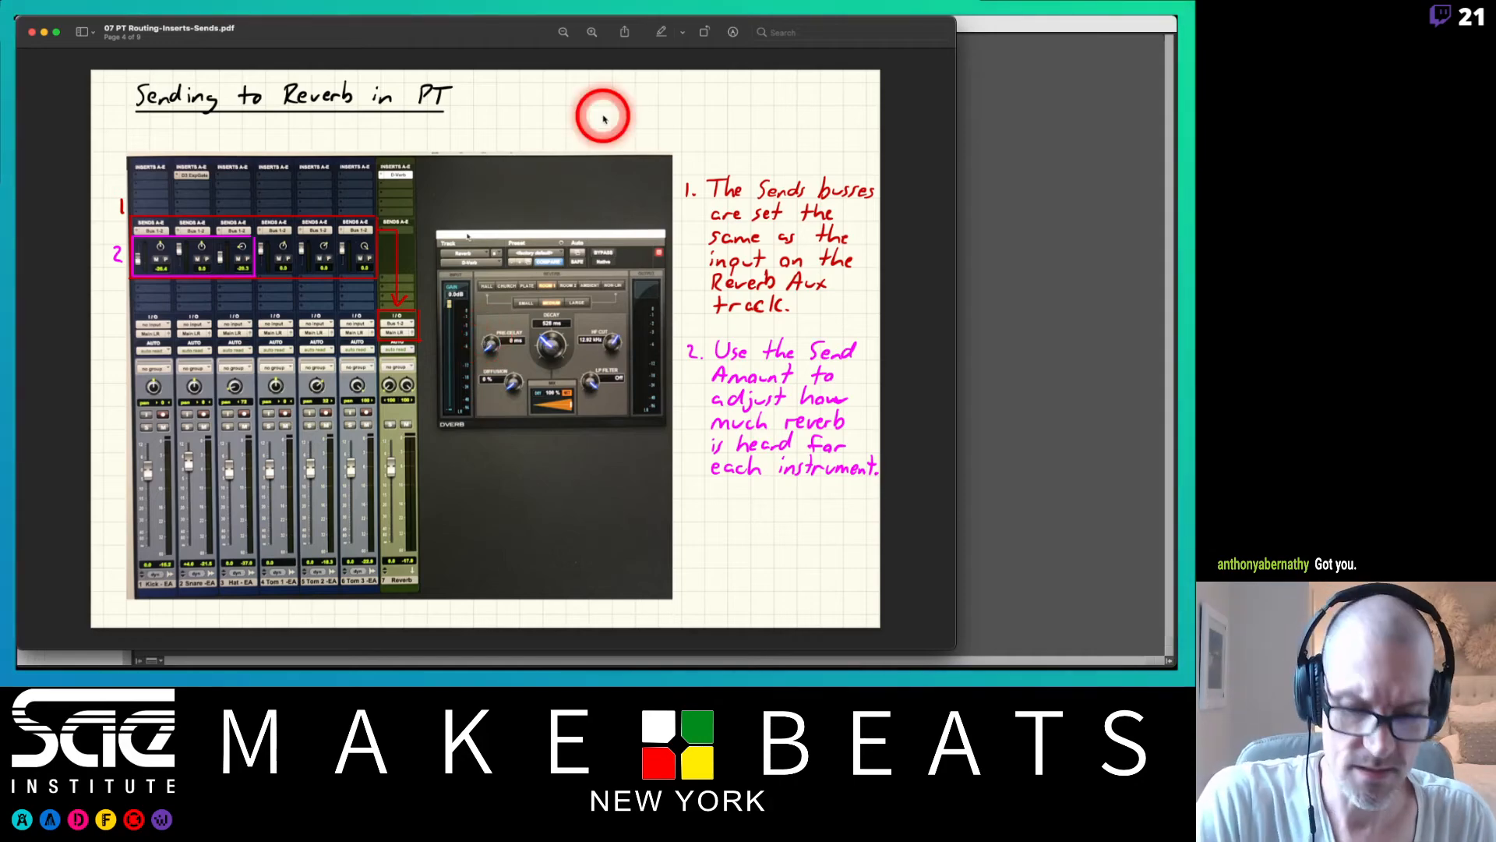
pyautogui.press('Down')
pyautogui.press('Up')
pyautogui.press('Down')
pyautogui.press('Down')
pyautogui.press('Down')
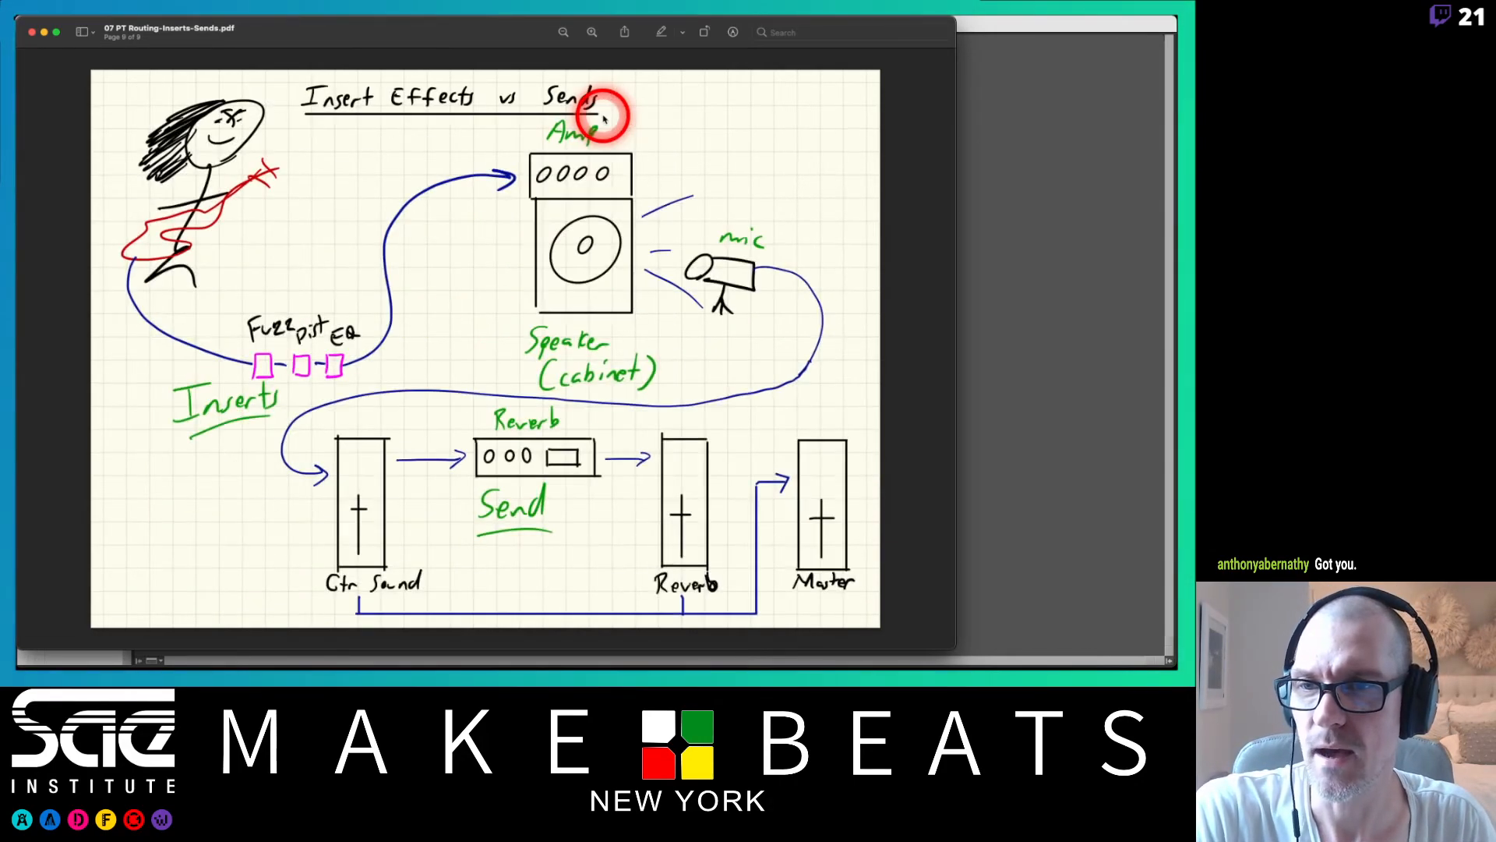
pyautogui.press('Up')
pyautogui.press('Up')
pyautogui.press('Up')
pyautogui.press('Down')
pyautogui.press('Down')
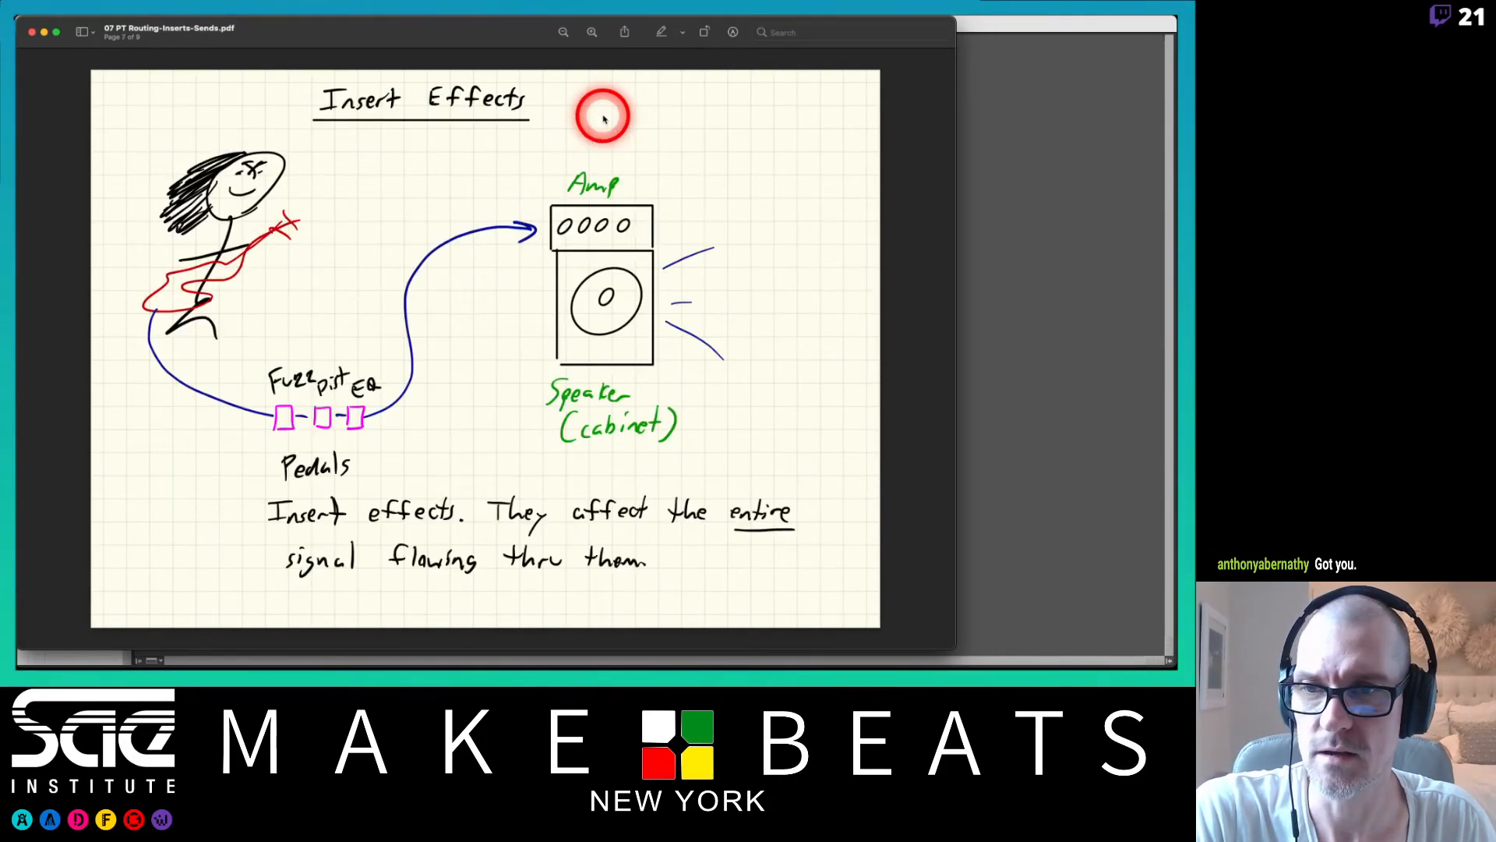
pyautogui.press('Down')
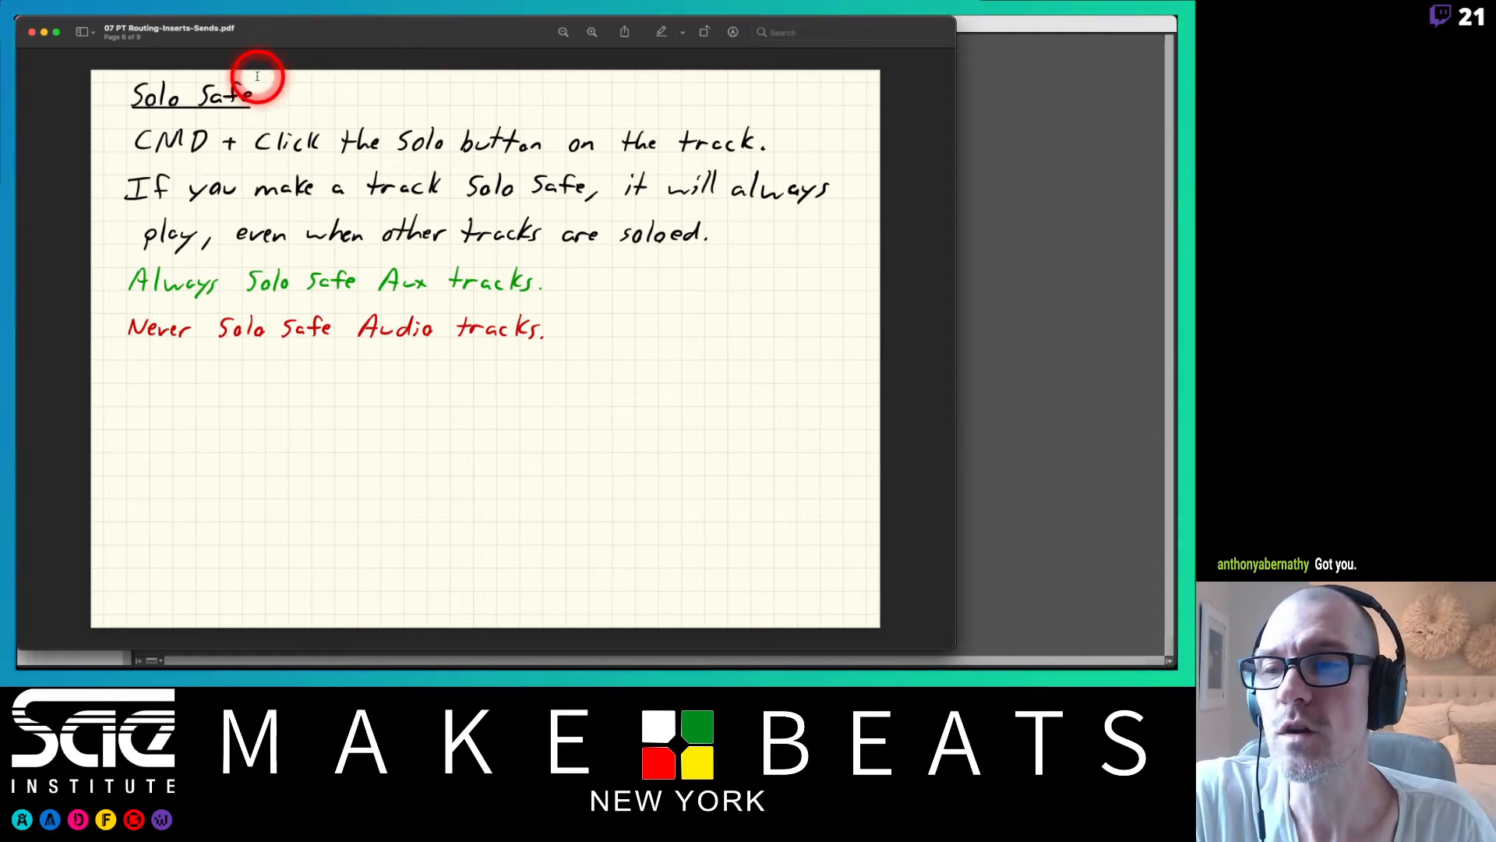
# Switch back to Pro Tools, toggle solo safe on the Reverb Return track and dismiss the Siri panel
pyautogui.click(980, 109)
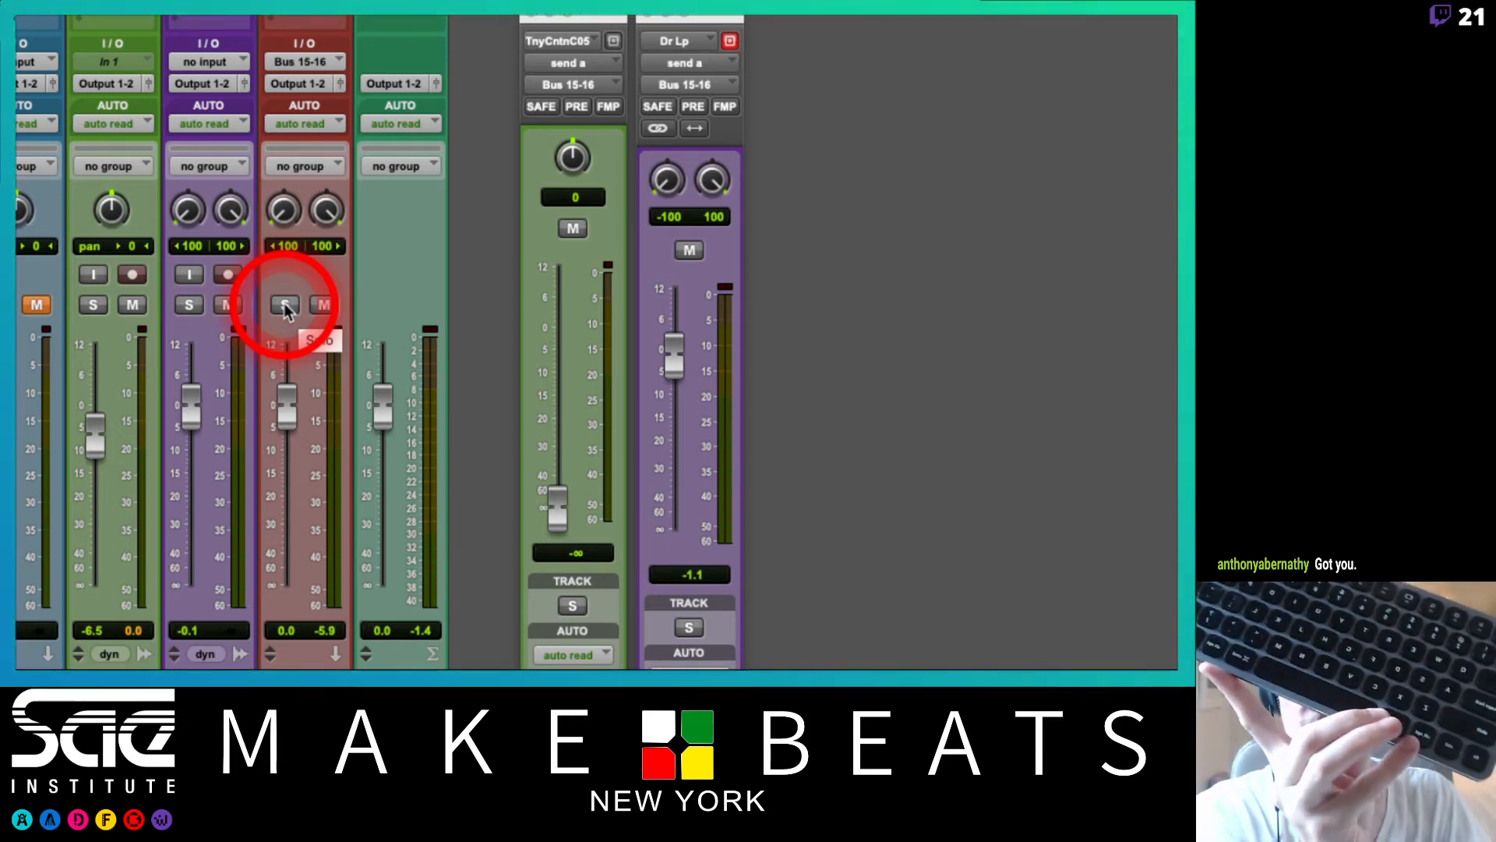
pyautogui.keyDown('super'); pyautogui.click(286, 305); pyautogui.keyUp('super')
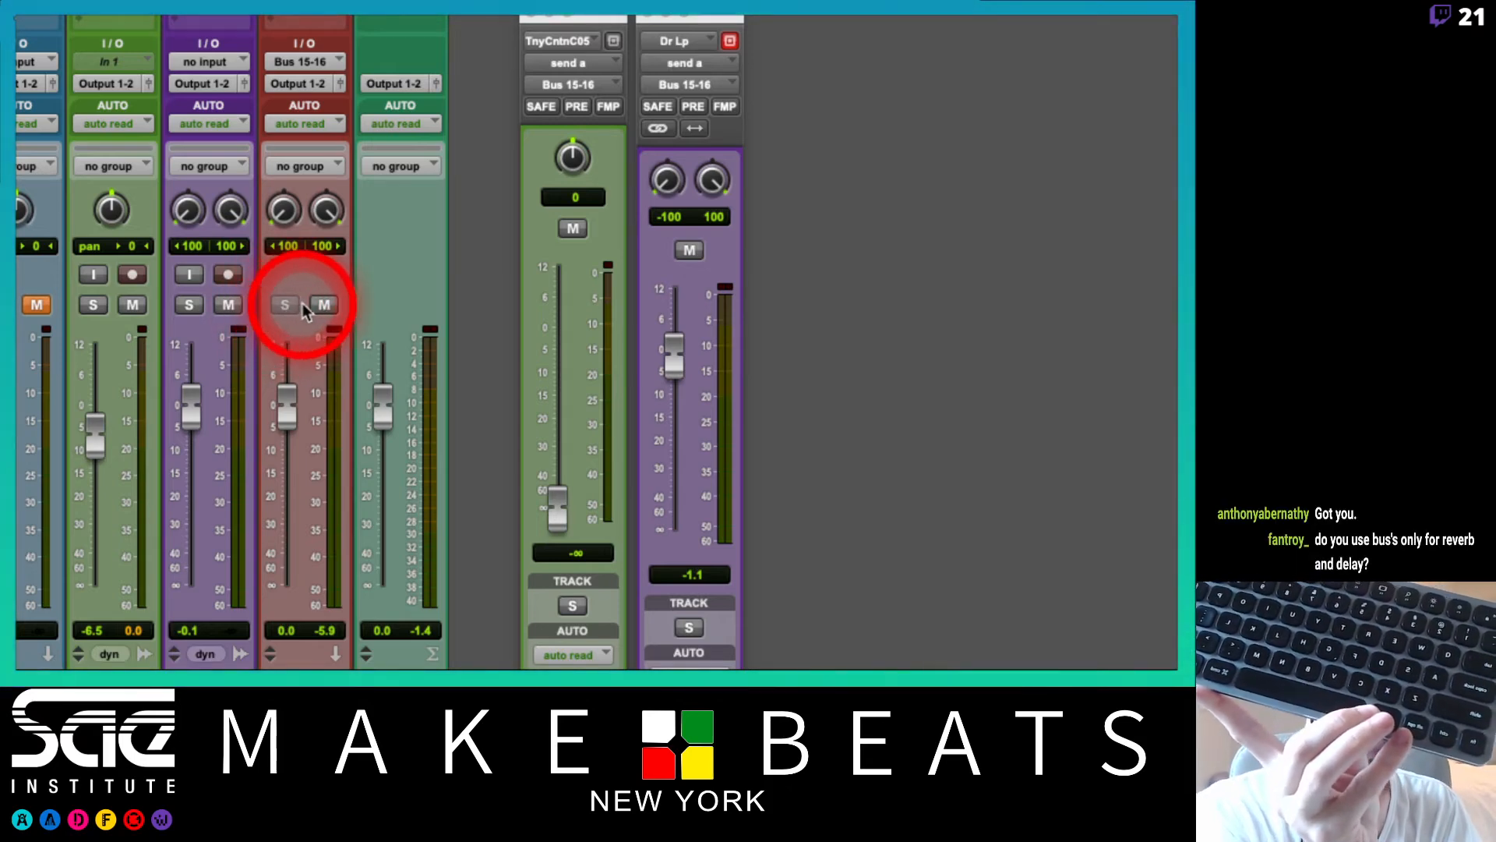
pyautogui.keyDown('super'); pyautogui.click(287, 305); pyautogui.keyUp('super')
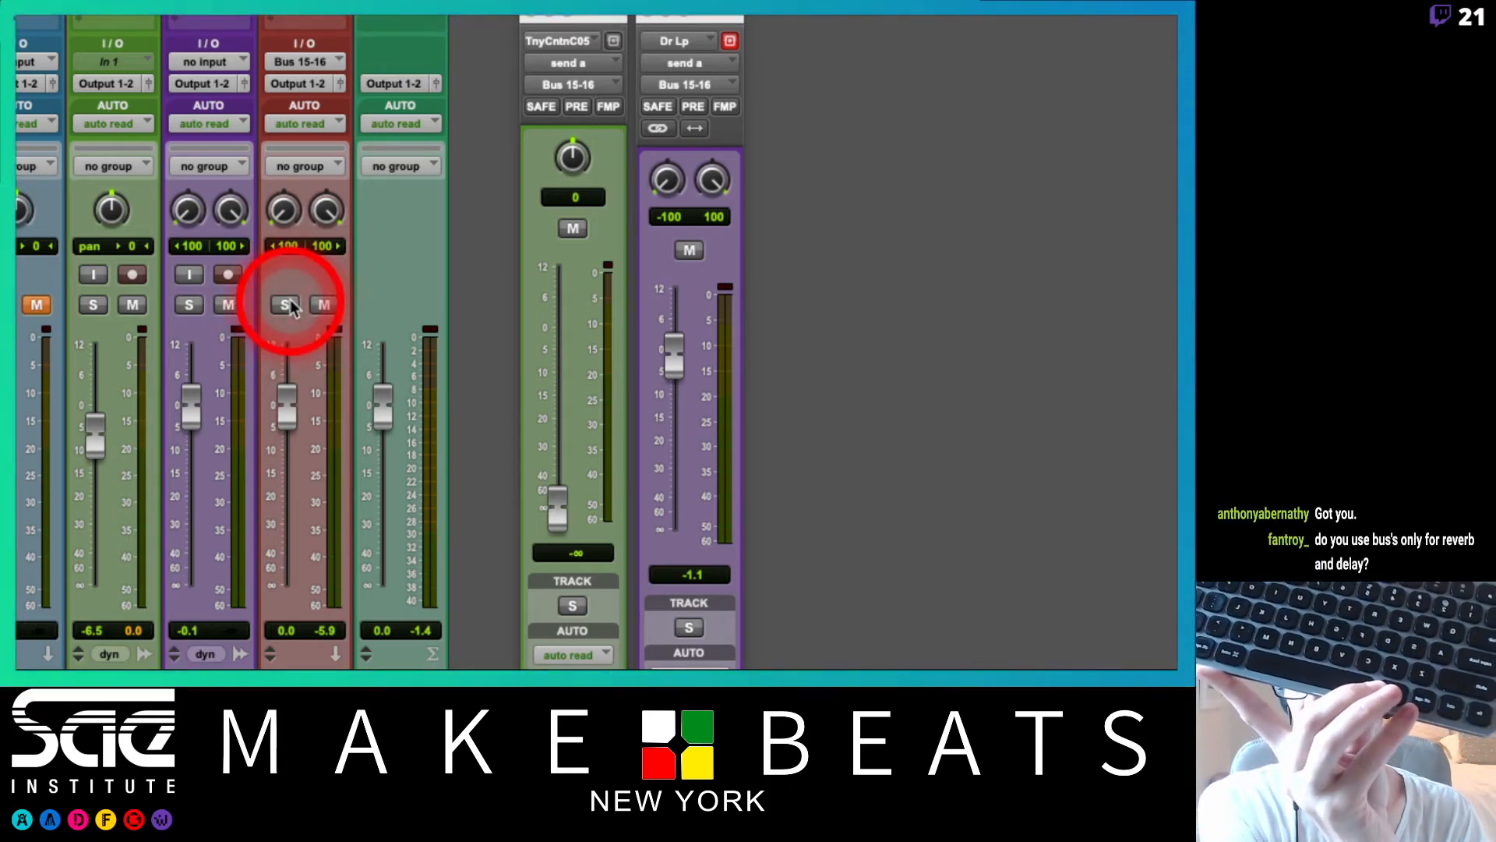
pyautogui.keyDown('super'); pyautogui.click(290, 302); pyautogui.keyUp('super')
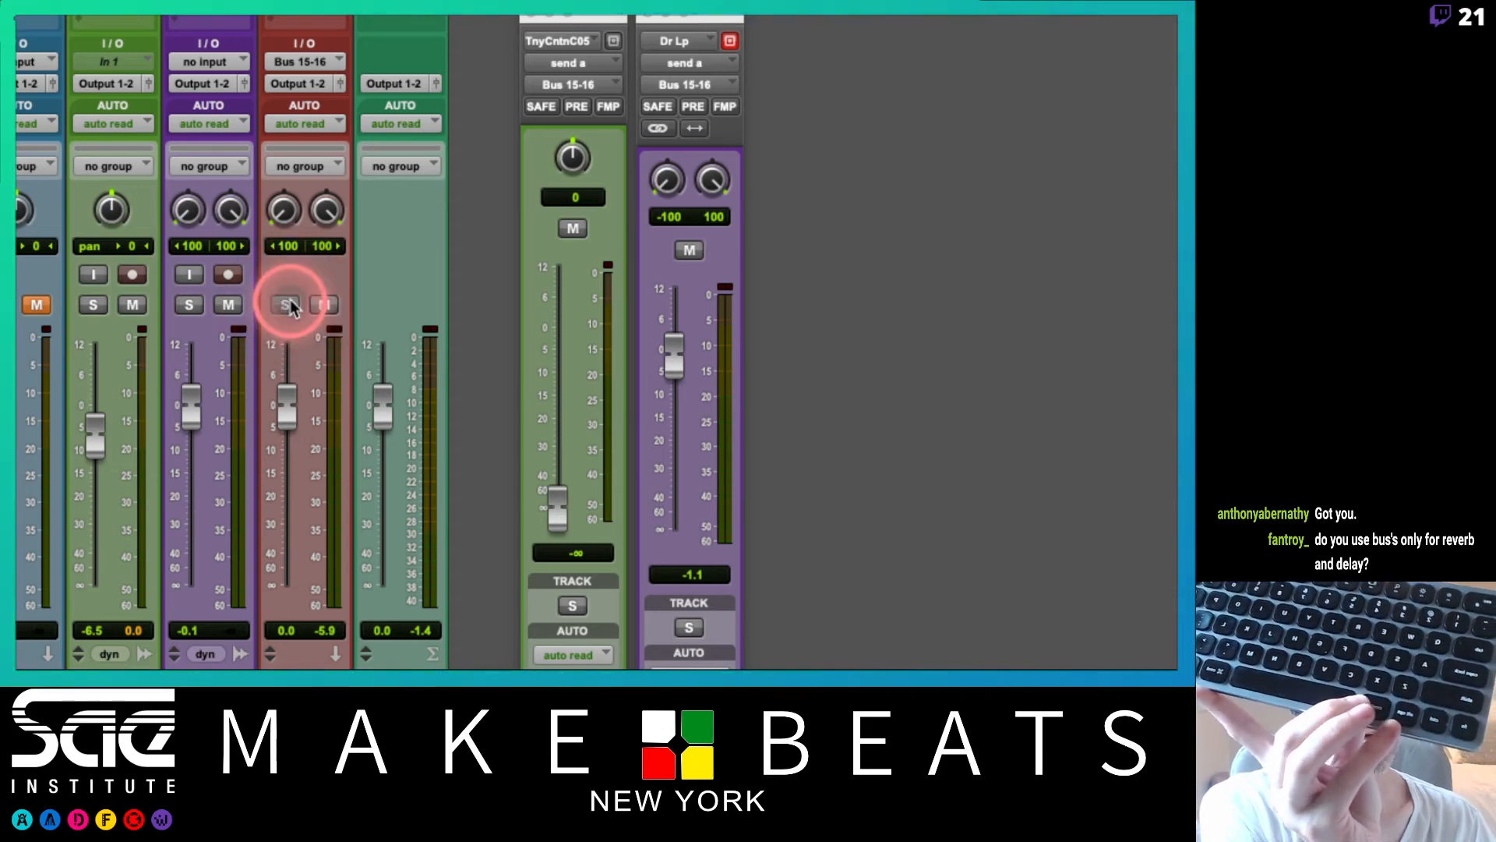
pyautogui.keyDown('super'); pyautogui.click(290, 302); pyautogui.keyUp('super')
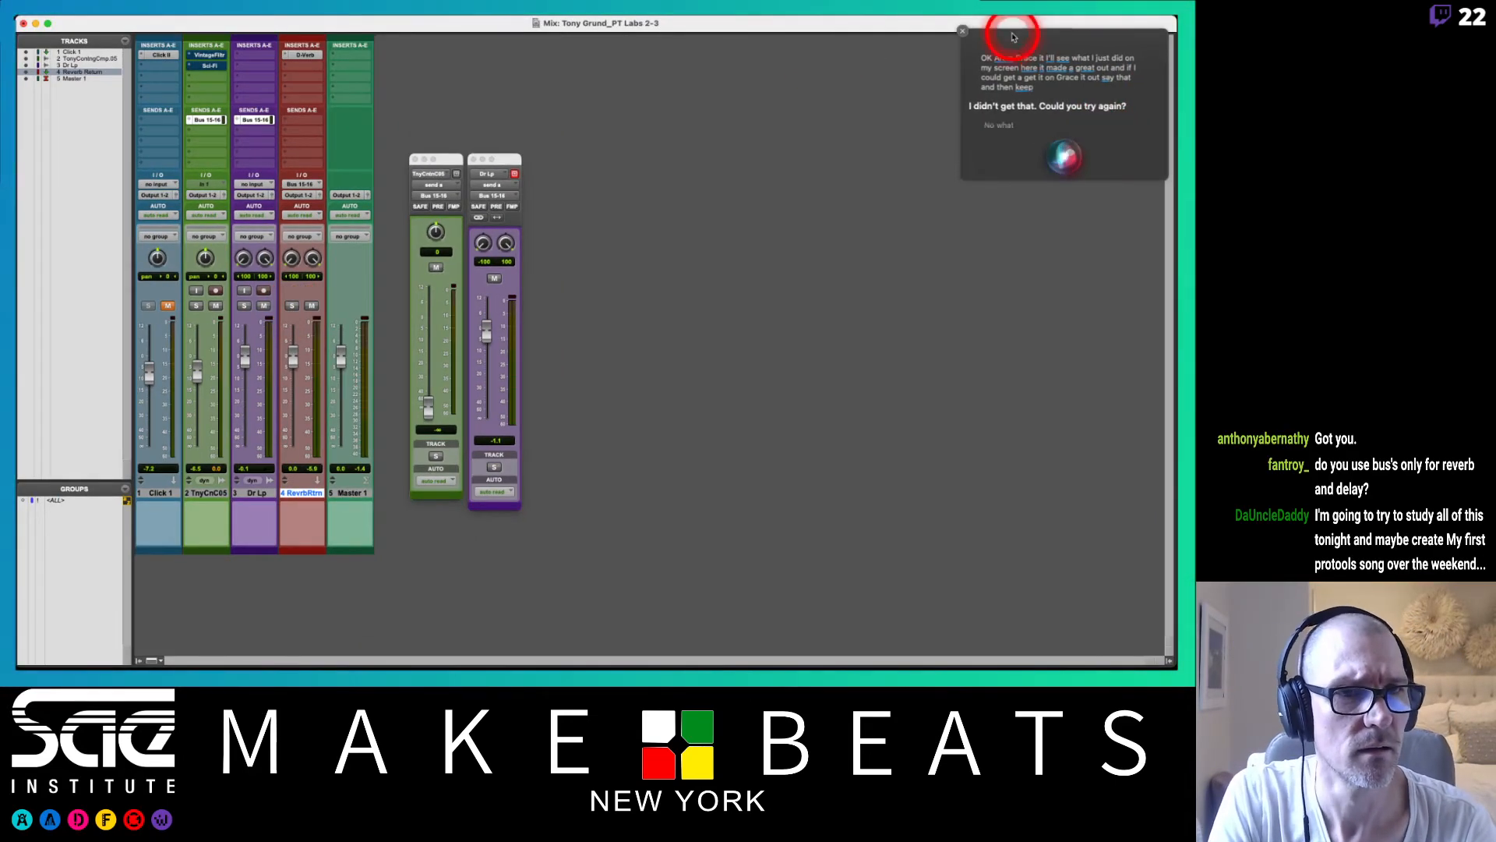
pyautogui.click(962, 32)
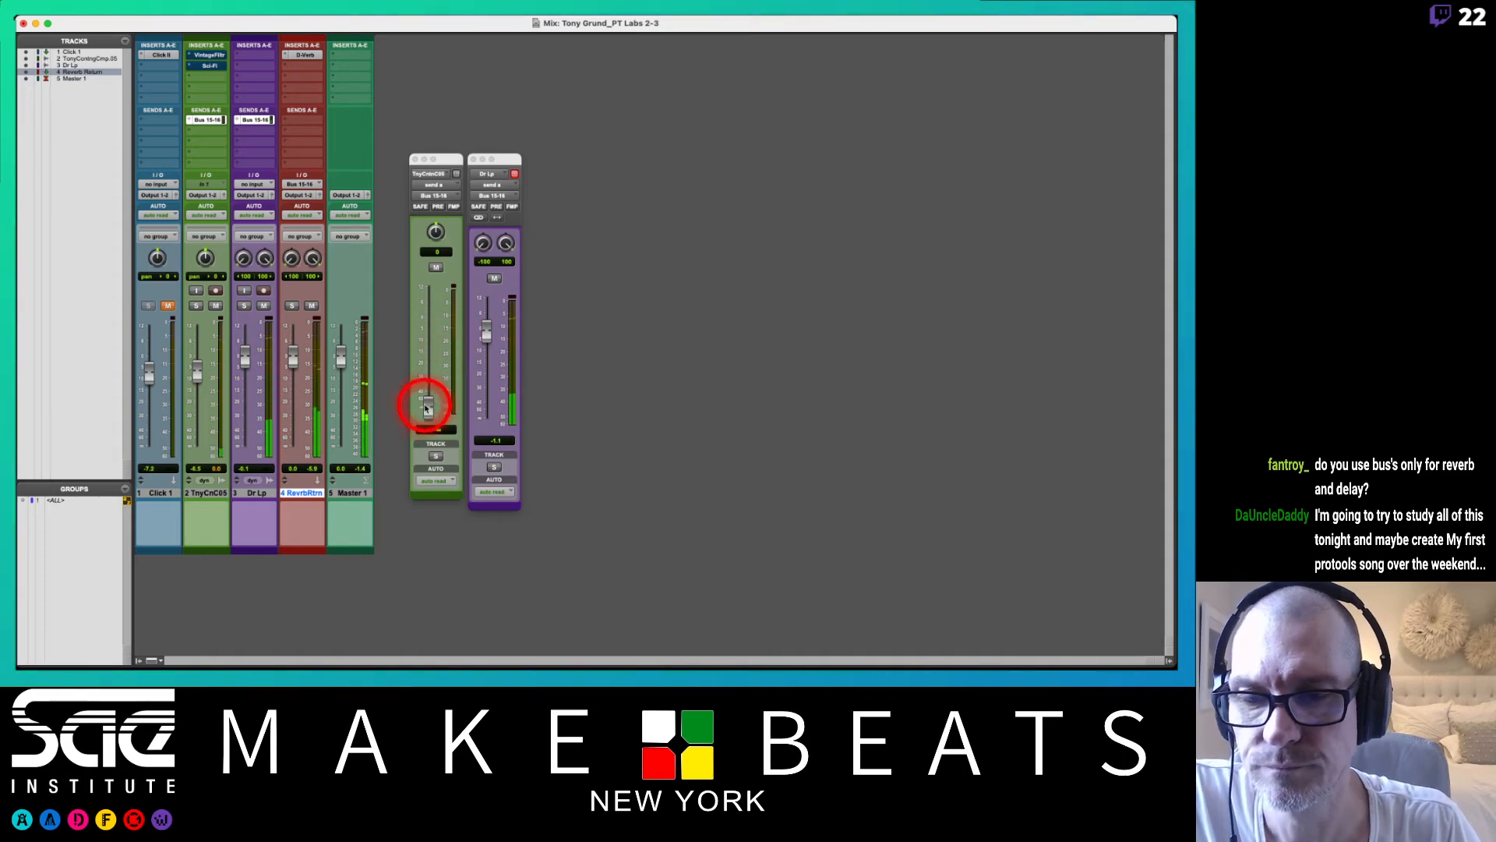
# Lower Dr Lp's send to minus infinity, raise track 2's fader to about -1.4 dB and its send to about +0.2 dB
pyautogui.moveTo(485, 333); pyautogui.dragTo(484, 421)
pyautogui.moveTo(197, 371); pyautogui.dragTo(247, 364)
pyautogui.moveTo(427, 409); pyautogui.dragTo(431, 317)
# Compare reverb on Dr Lp and track 2 during playback, lower both send levels to minus infinity and reposition track 2's send window
pyautogui.click(485, 415)
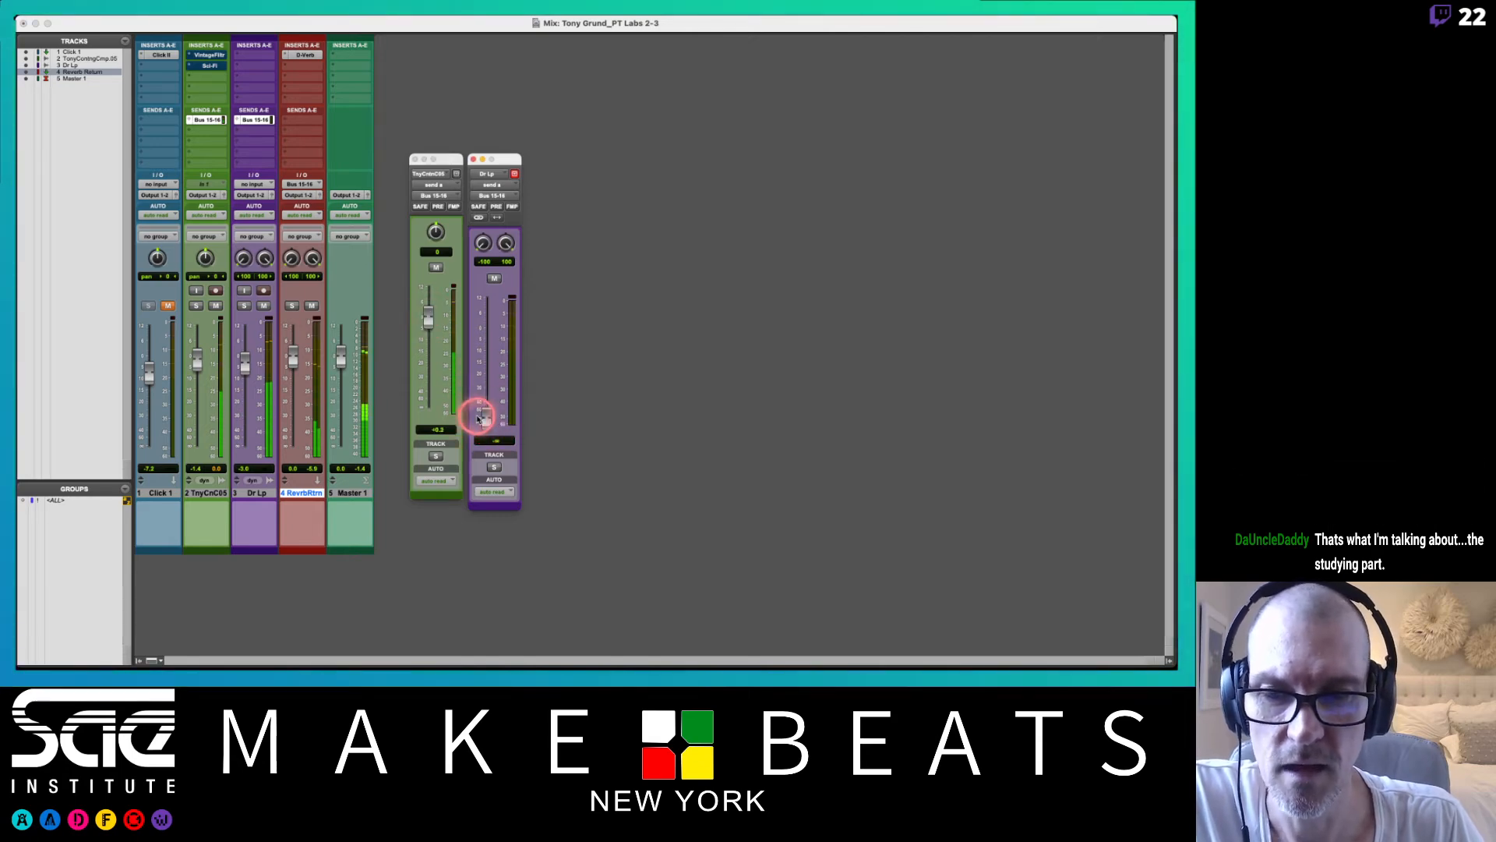
pyautogui.click(485, 415)
pyautogui.moveTo(485, 415); pyautogui.dragTo(428, 385)
pyautogui.moveTo(487, 328); pyautogui.dragTo(481, 421)
pyautogui.moveTo(425, 381); pyautogui.dragTo(427, 416)
pyautogui.click(474, 159)
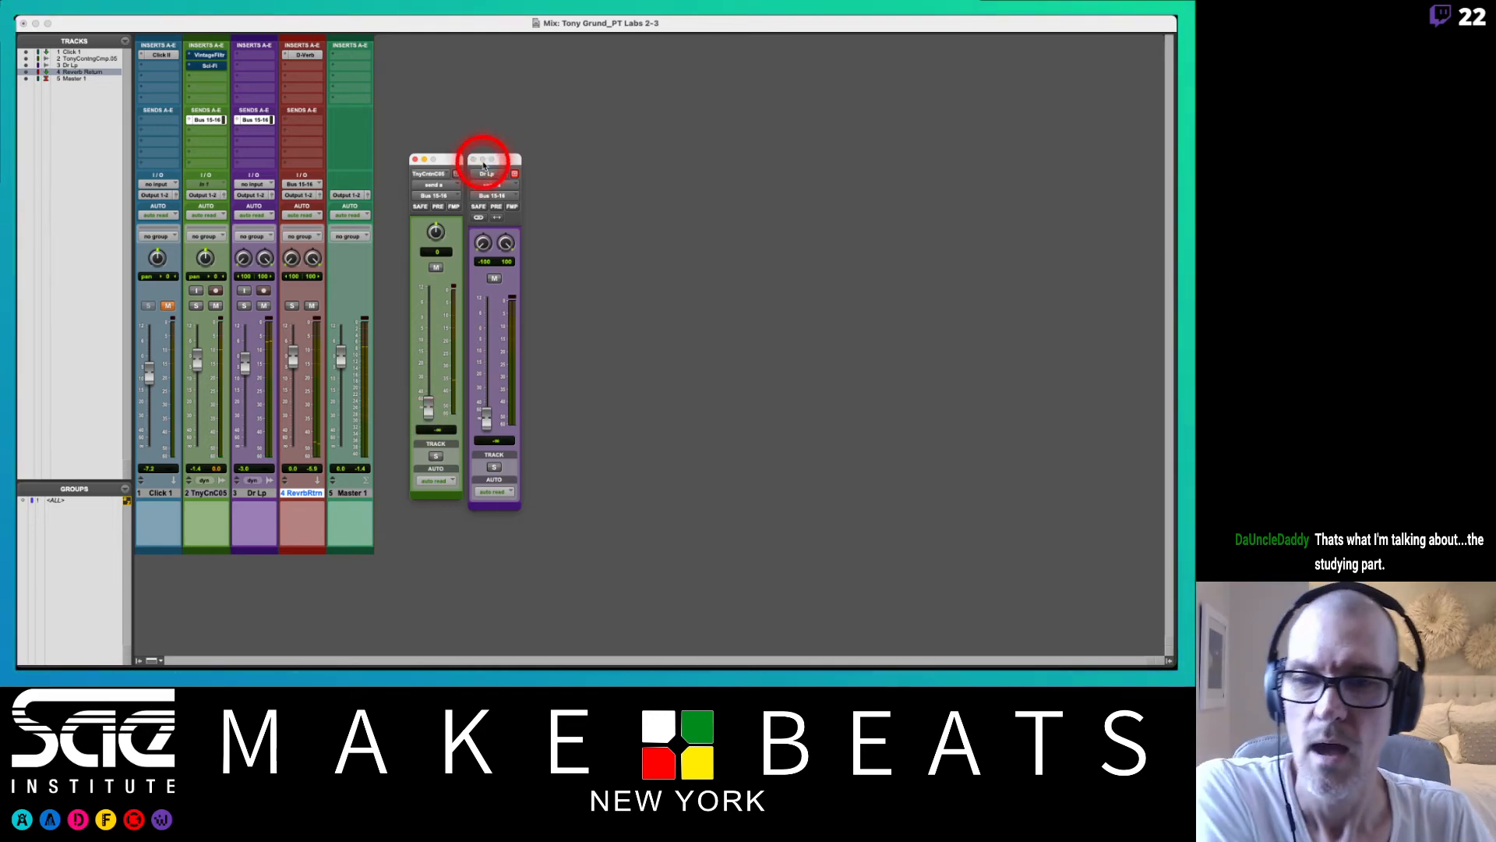
pyautogui.moveTo(466, 161)
pyautogui.mouseDown()
pyautogui.moveTo(437, 177)
pyautogui.moveTo(459, 173)
pyautogui.mouseUp()
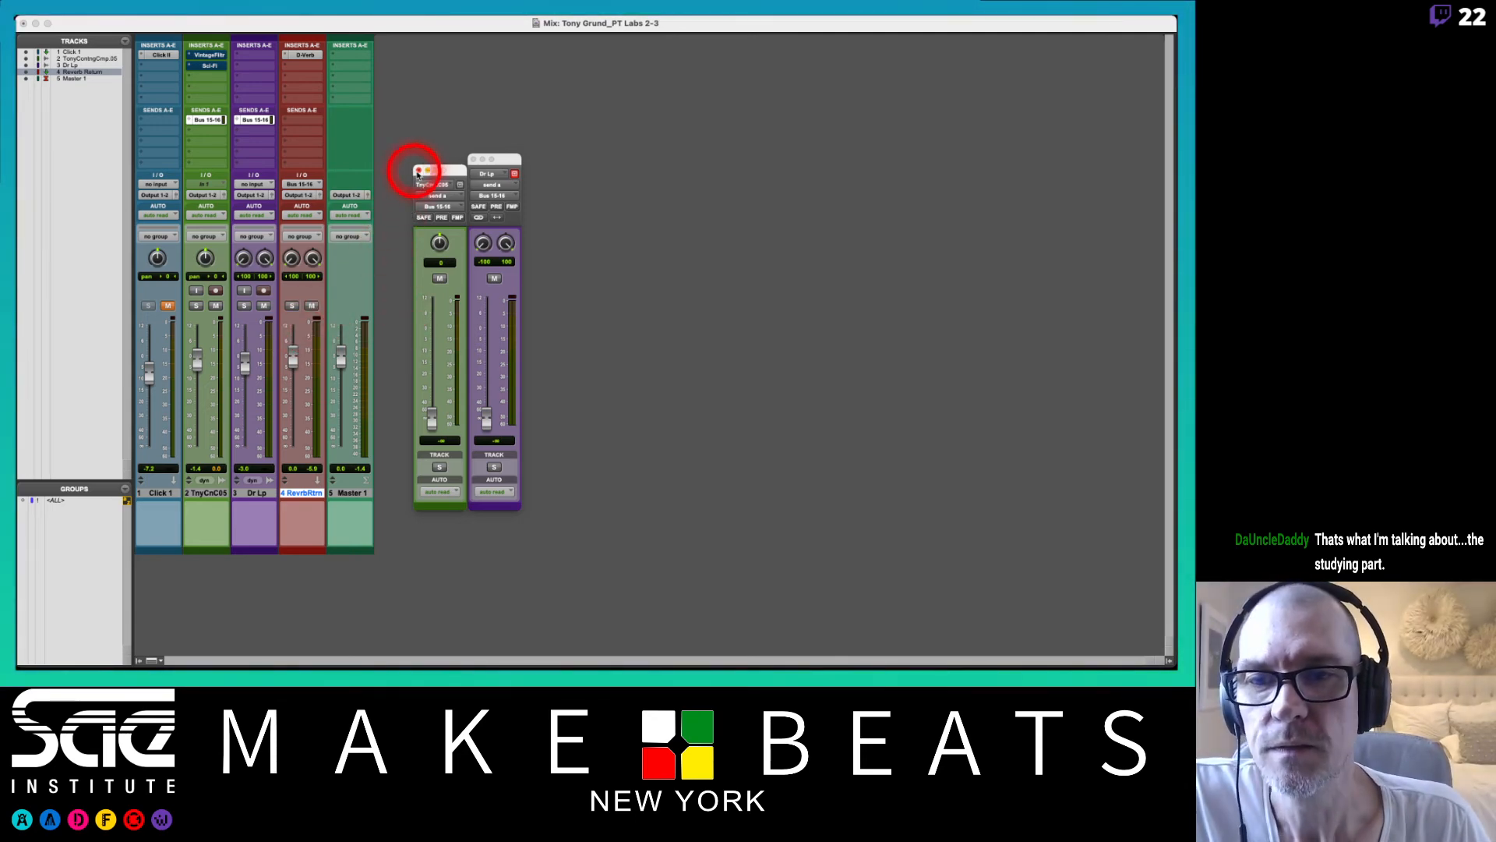
# Delete the Reverb Return aux track from the session
pyautogui.click(253, 492)
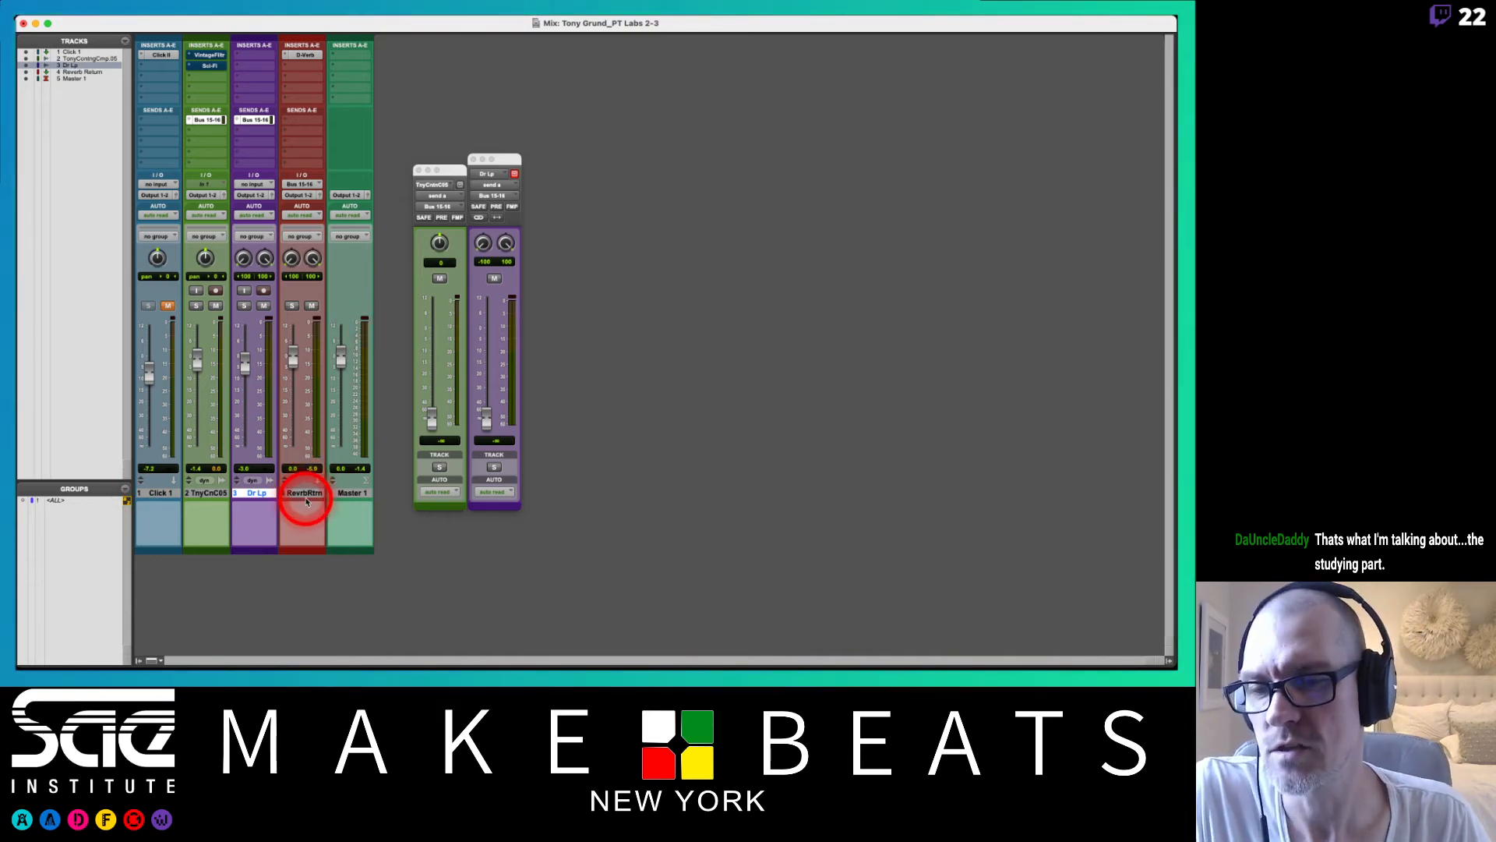
pyautogui.rightClick(307, 498)
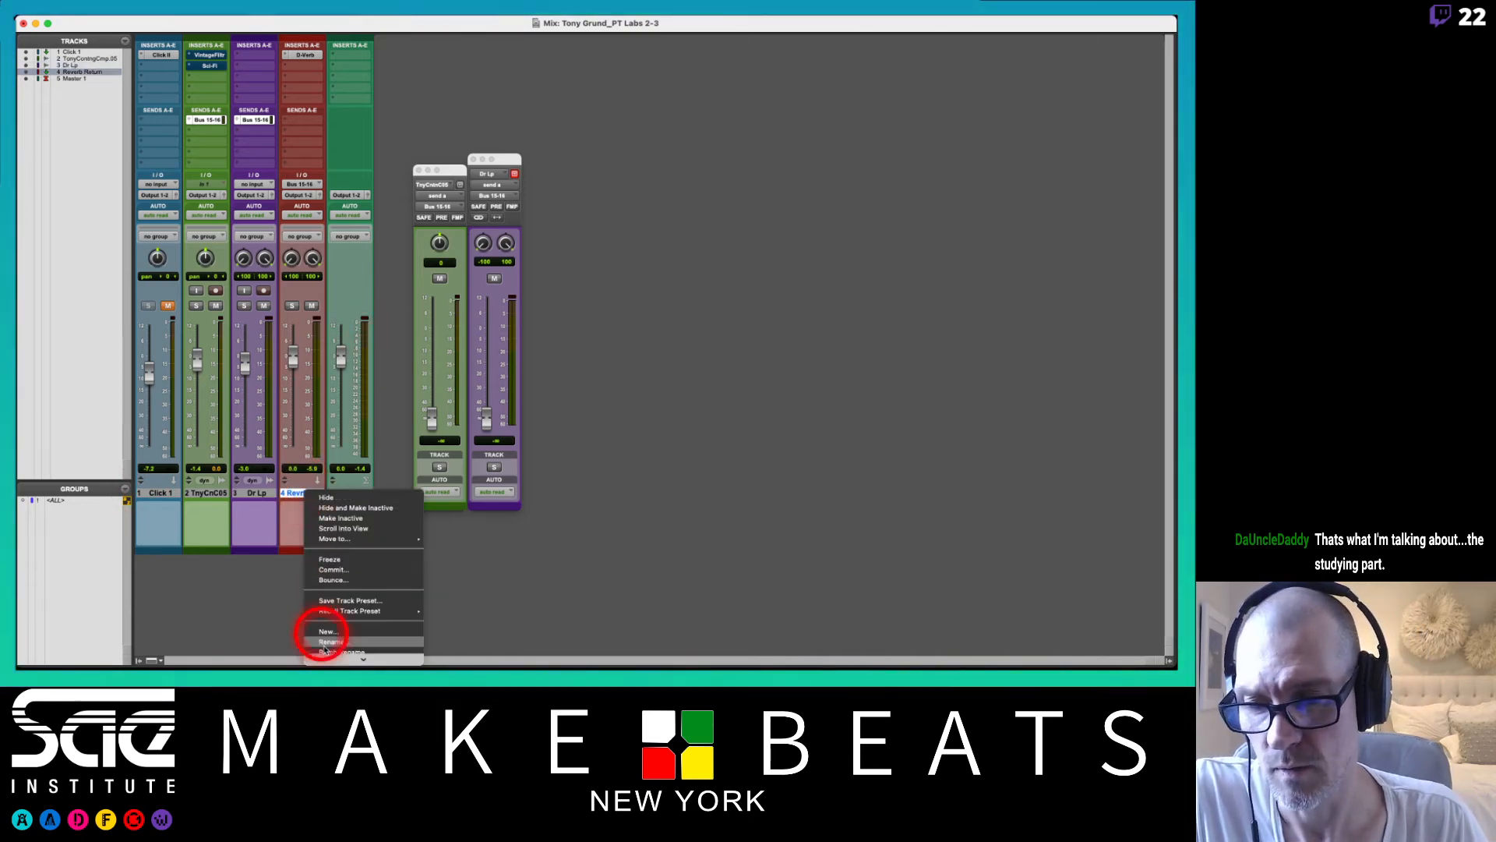
pyautogui.click(328, 648)
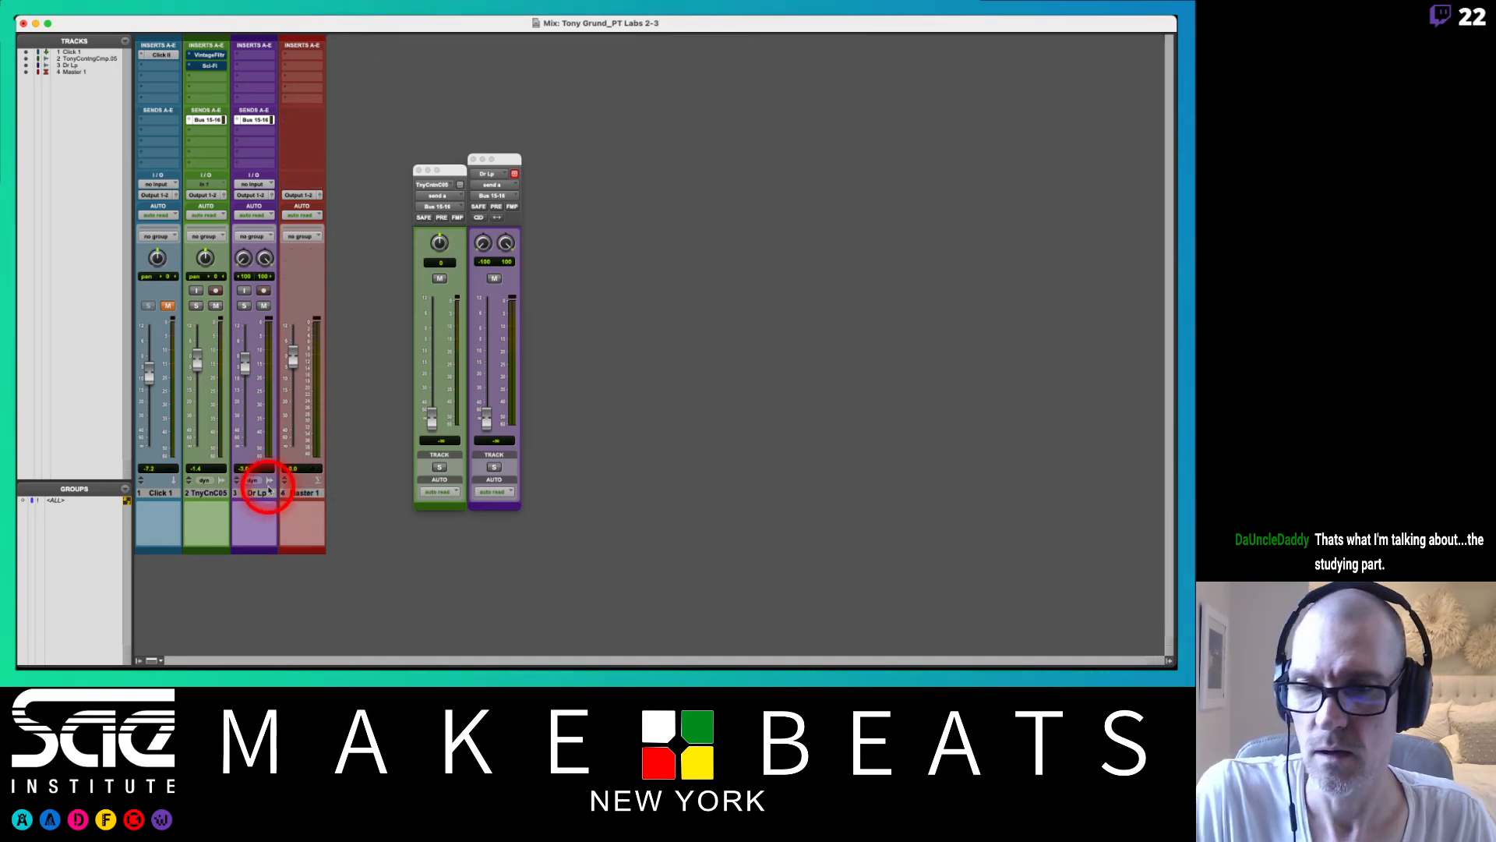
# Remove the Bus 15-16 sends from Dr Lp and track 2 and close both send windows
pyautogui.click(238, 120)
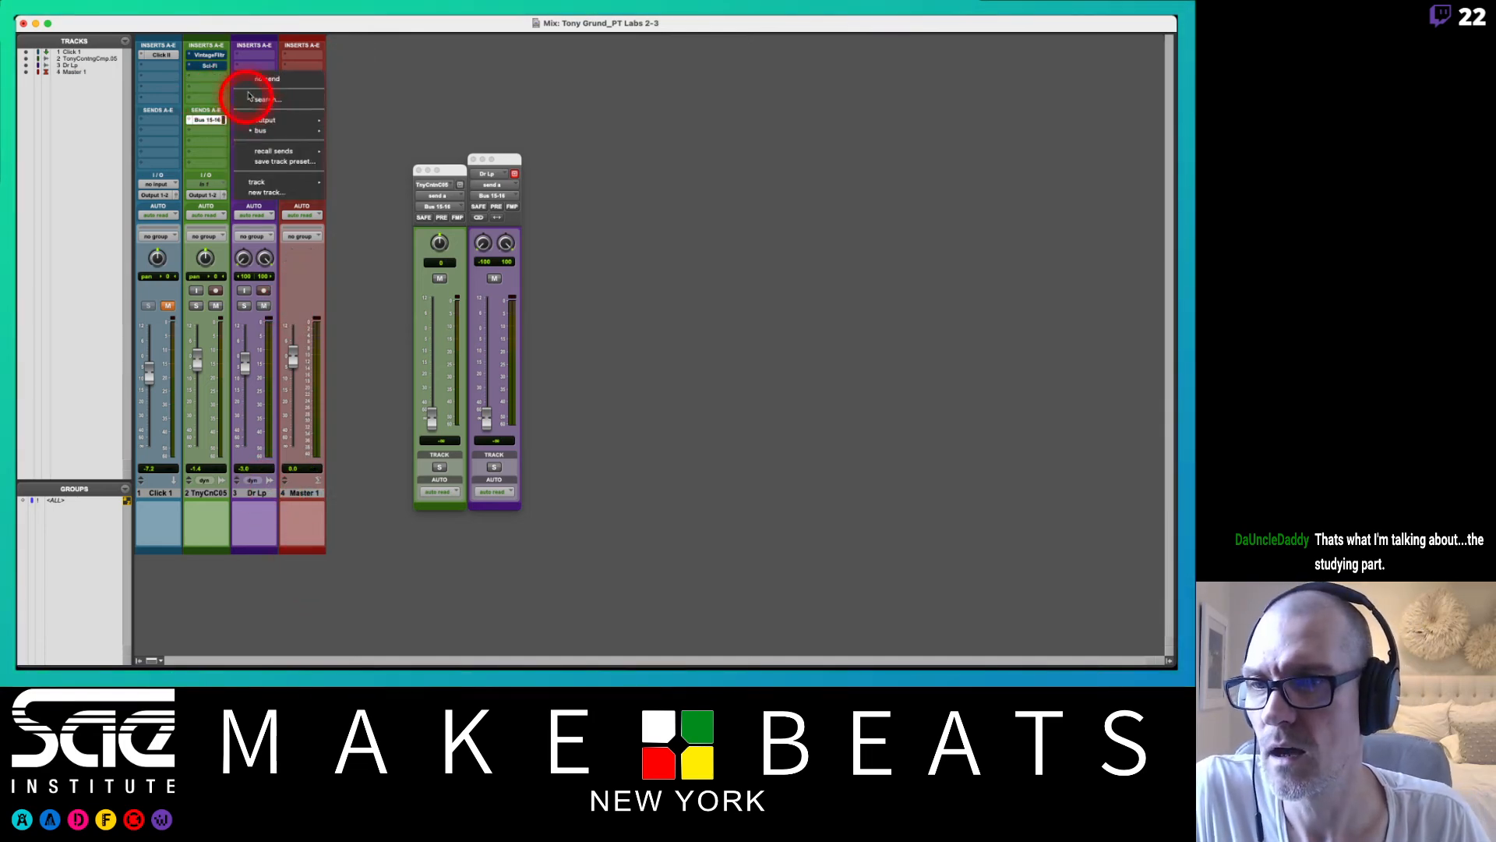
pyautogui.click(261, 79)
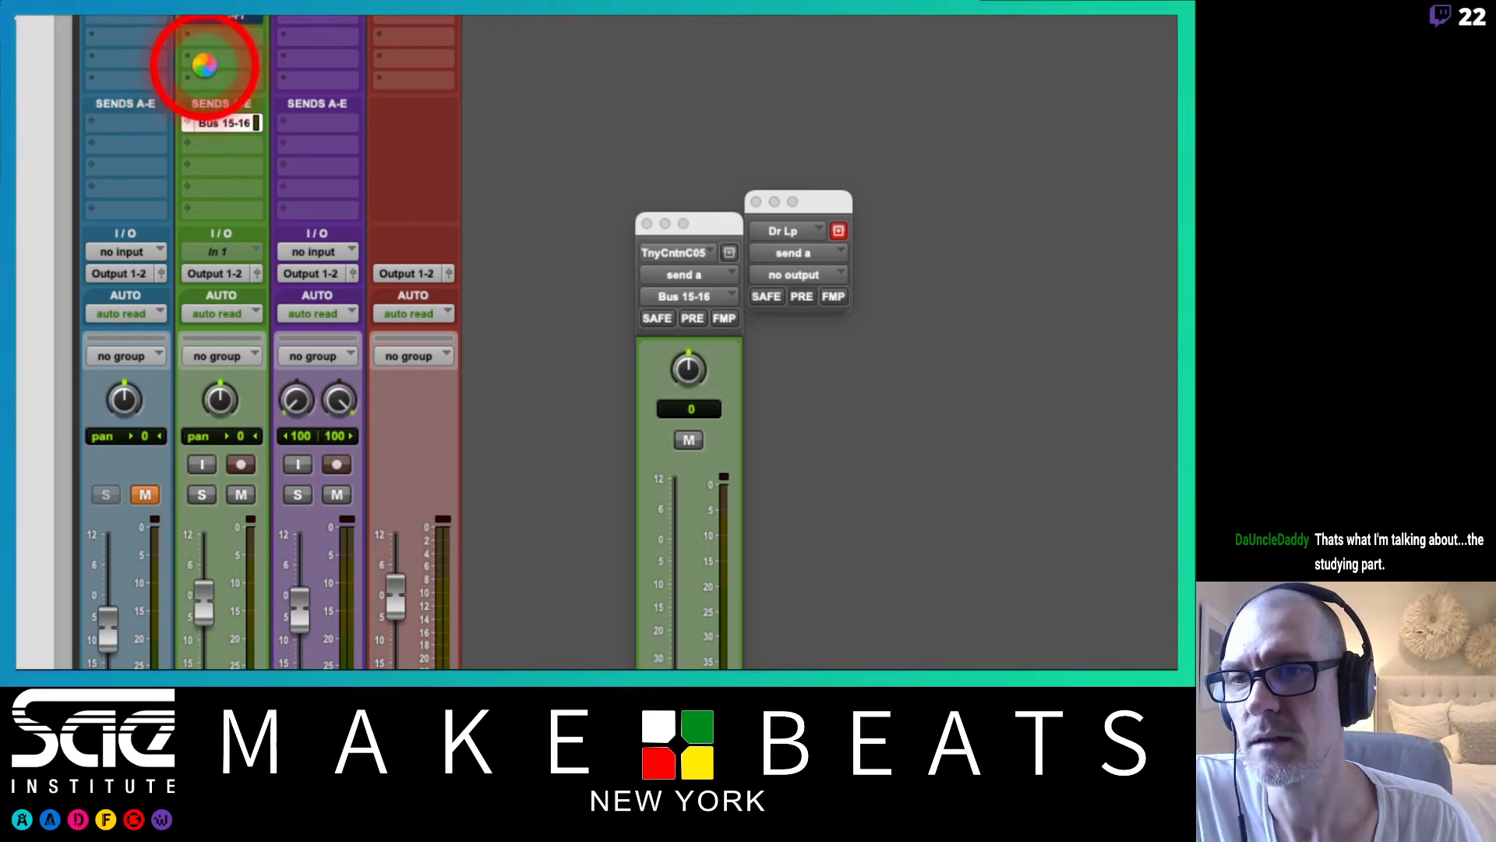
pyautogui.click(195, 106)
pyautogui.click(222, 44)
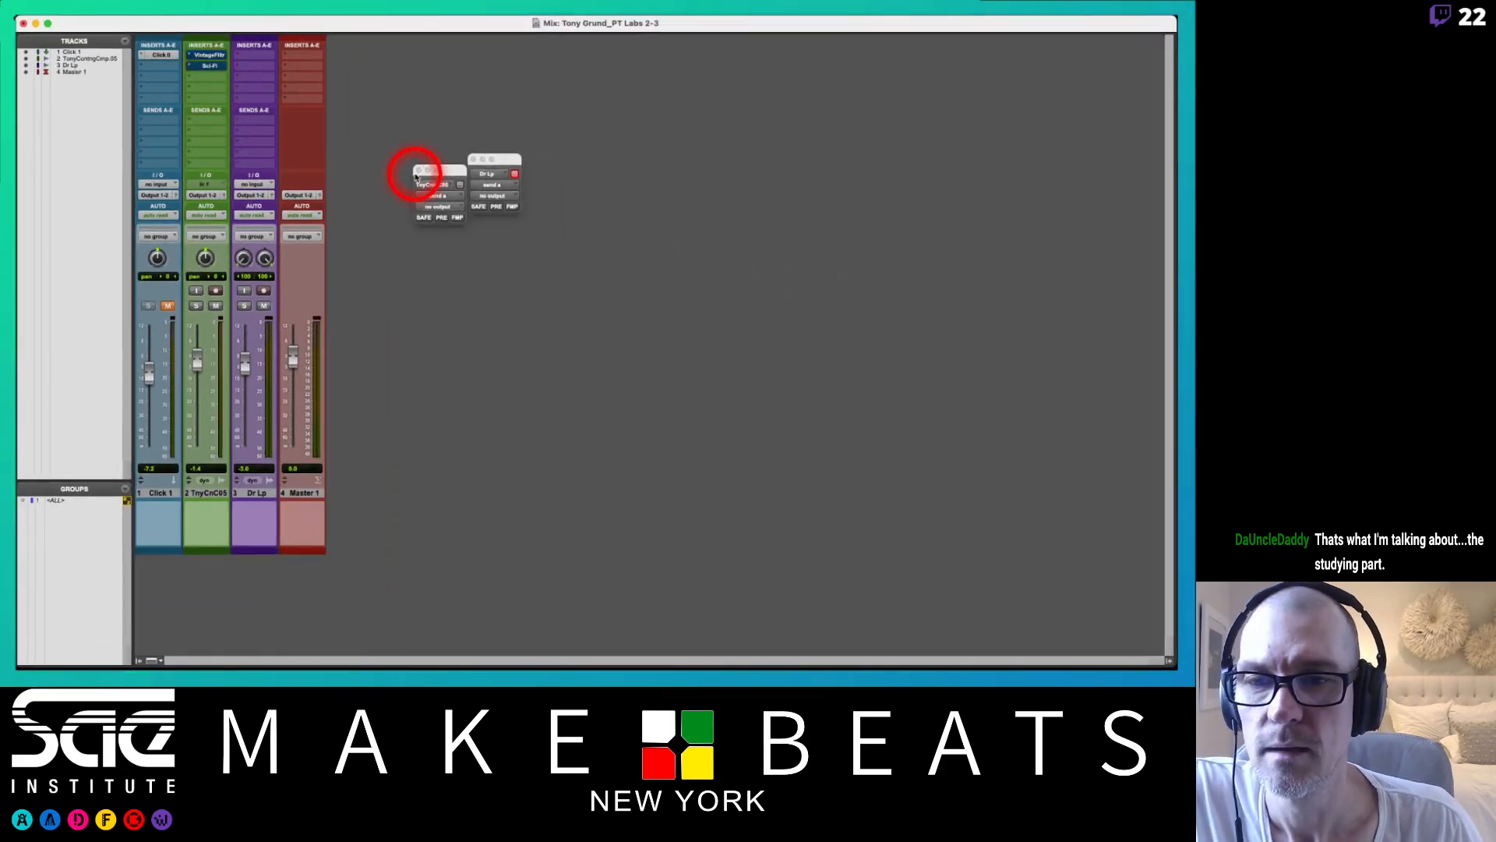
pyautogui.click(417, 171)
pyautogui.click(473, 159)
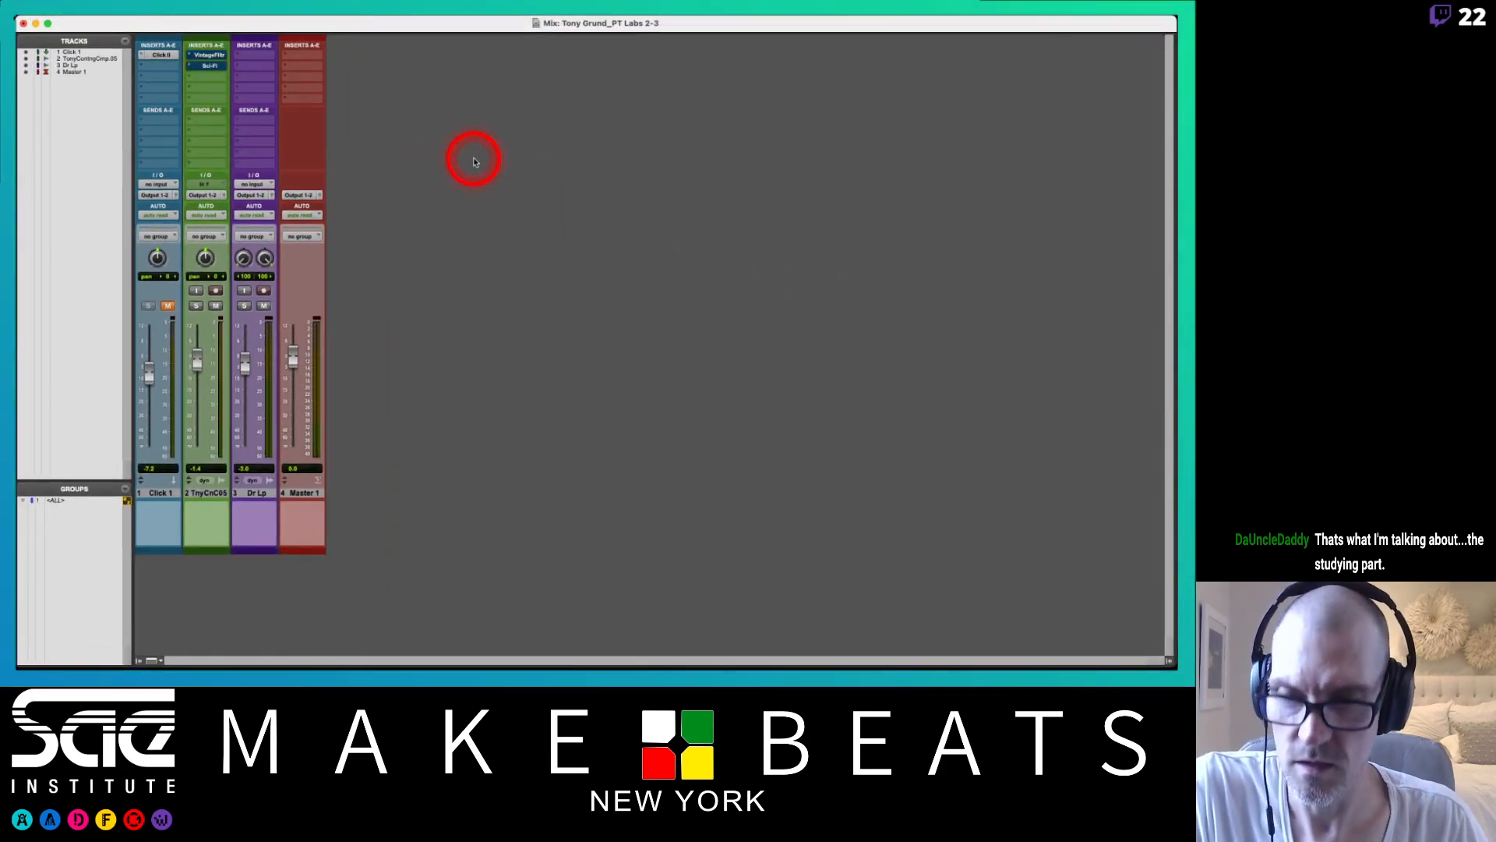
# Switch to the 07 PT Routing-Inserts-Sends PDF and page back to the Send A Track to Reverb instructions
pyautogui.press('super+Tab')
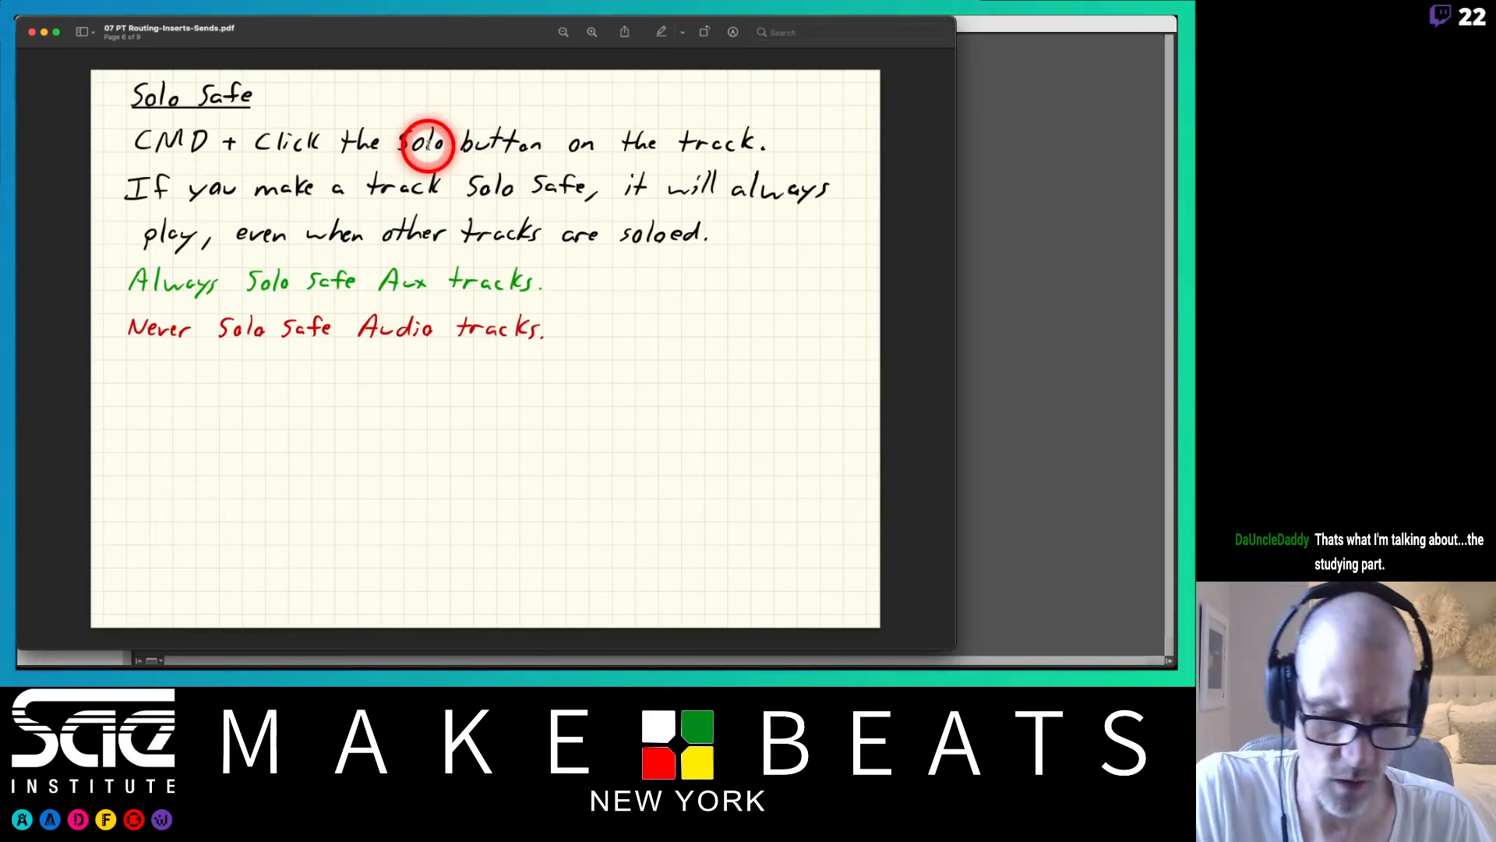
pyautogui.press('Right')
pyautogui.press('Left')
pyautogui.press('Left')
pyautogui.press('Left')
pyautogui.press('Left')
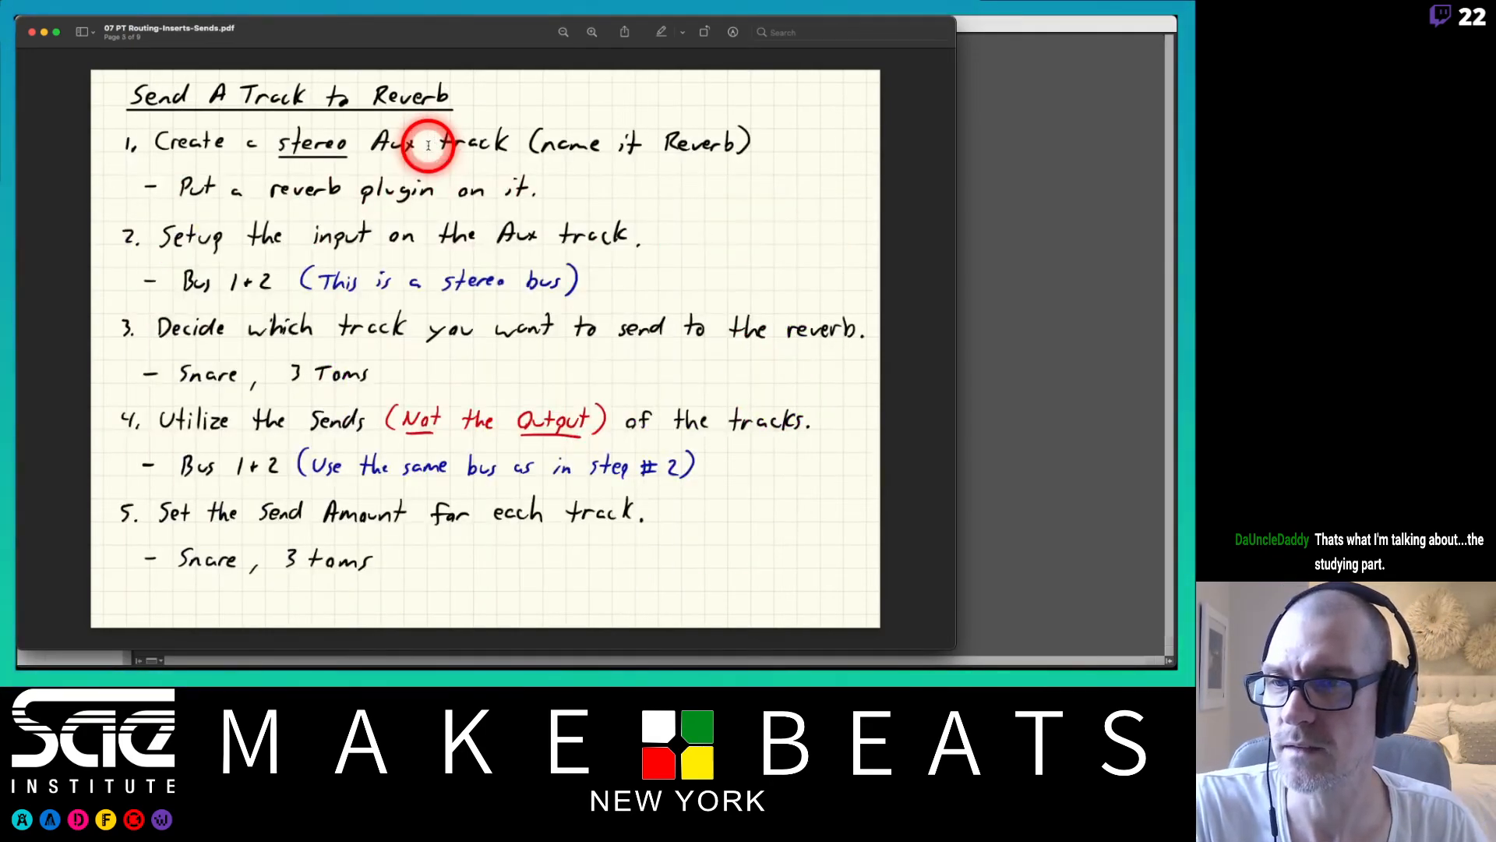
pyautogui.press('Right')
pyautogui.press('Left')
pyautogui.press('Left')
pyautogui.press('Right')
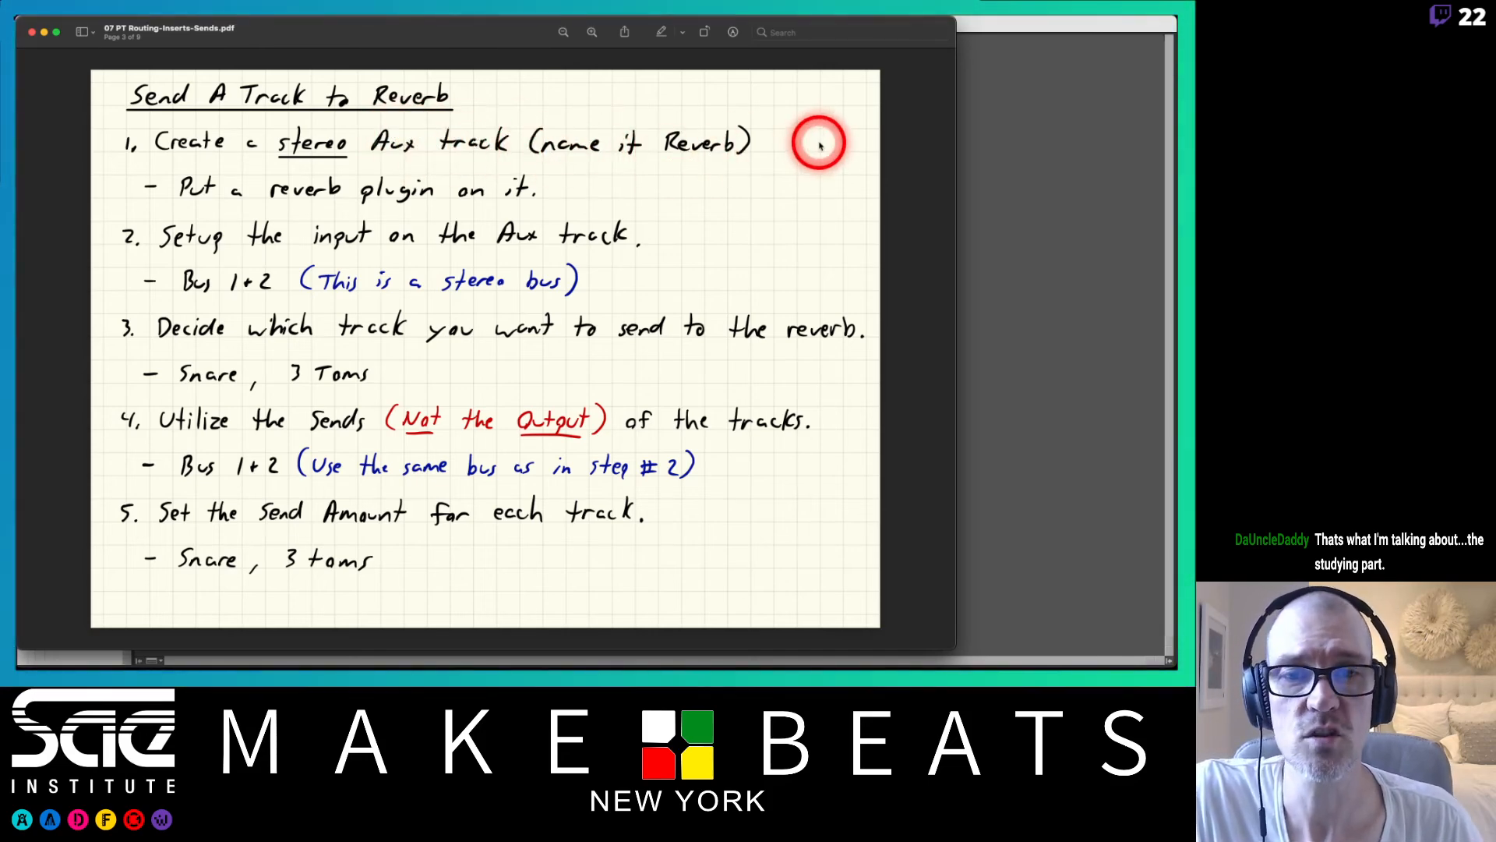
# Return to Pro Tools and create a stereo Aux Input track named Reverb after the Dr Lp track
pyautogui.click(979, 169)
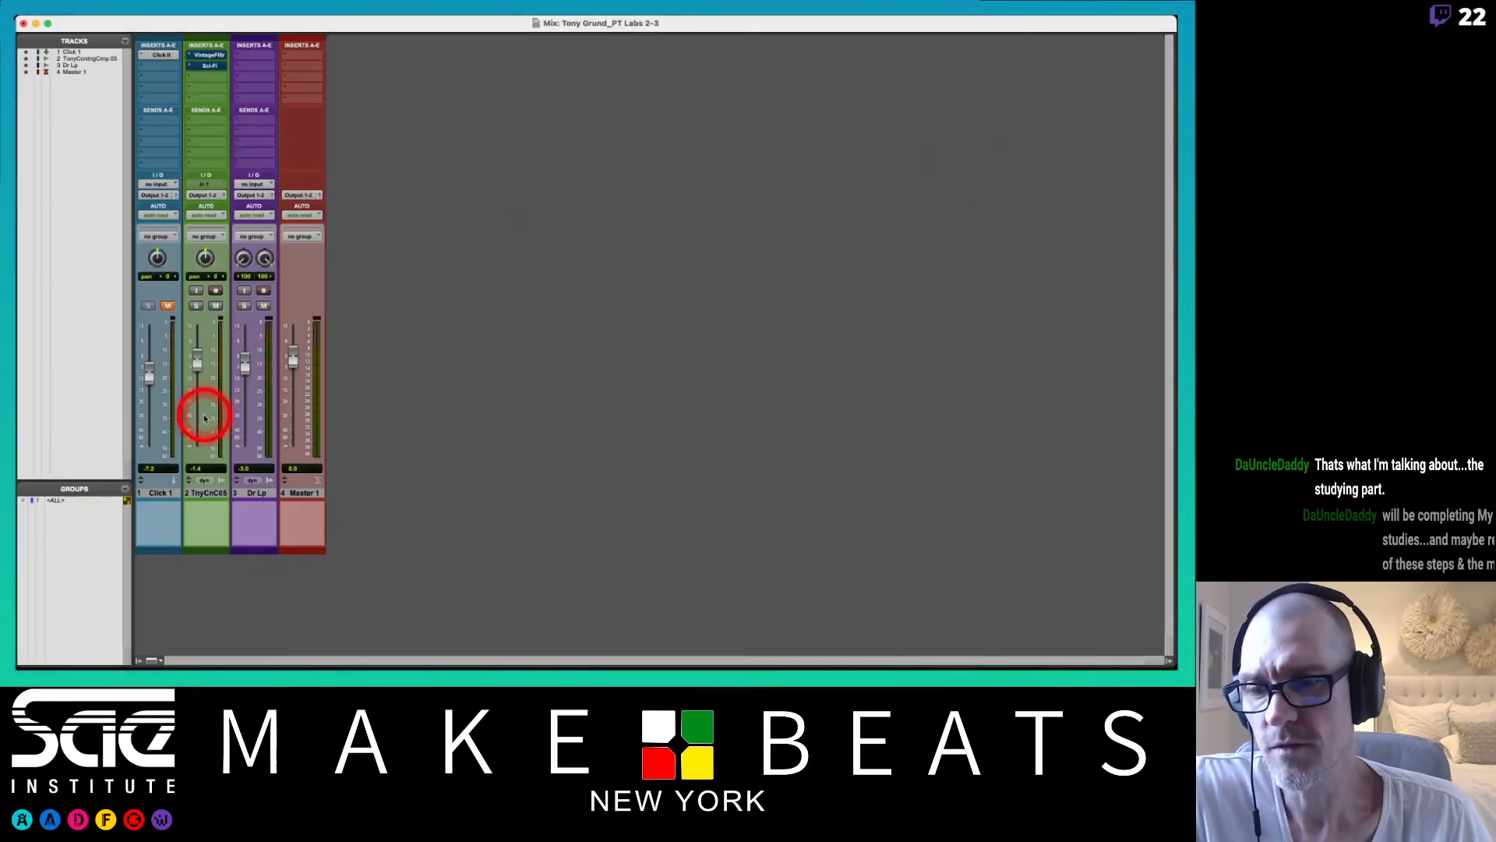
pyautogui.click(242, 496)
pyautogui.press('super+shift+n')
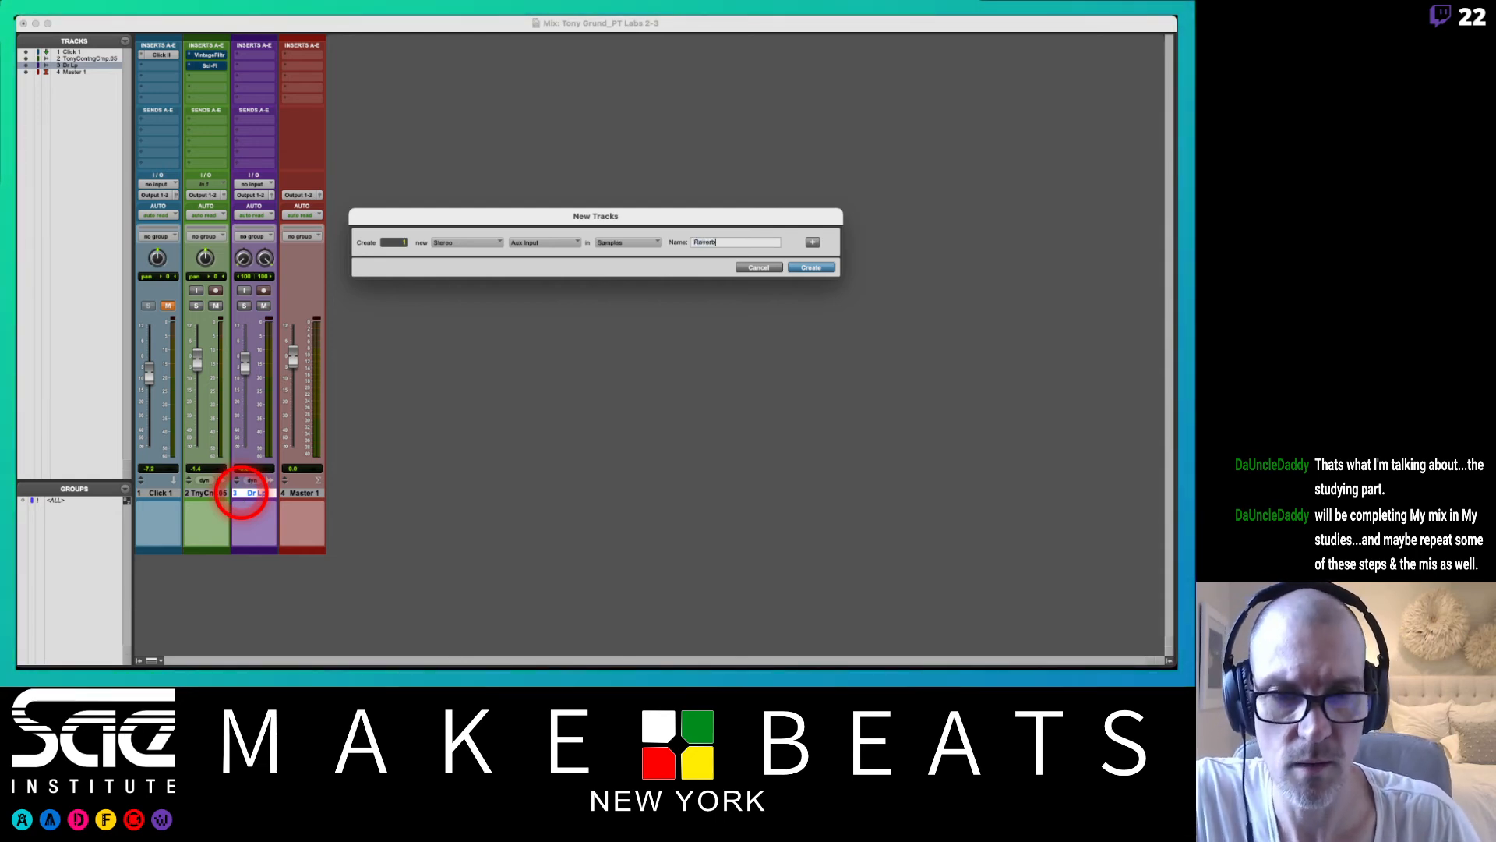
pyautogui.press('Return')
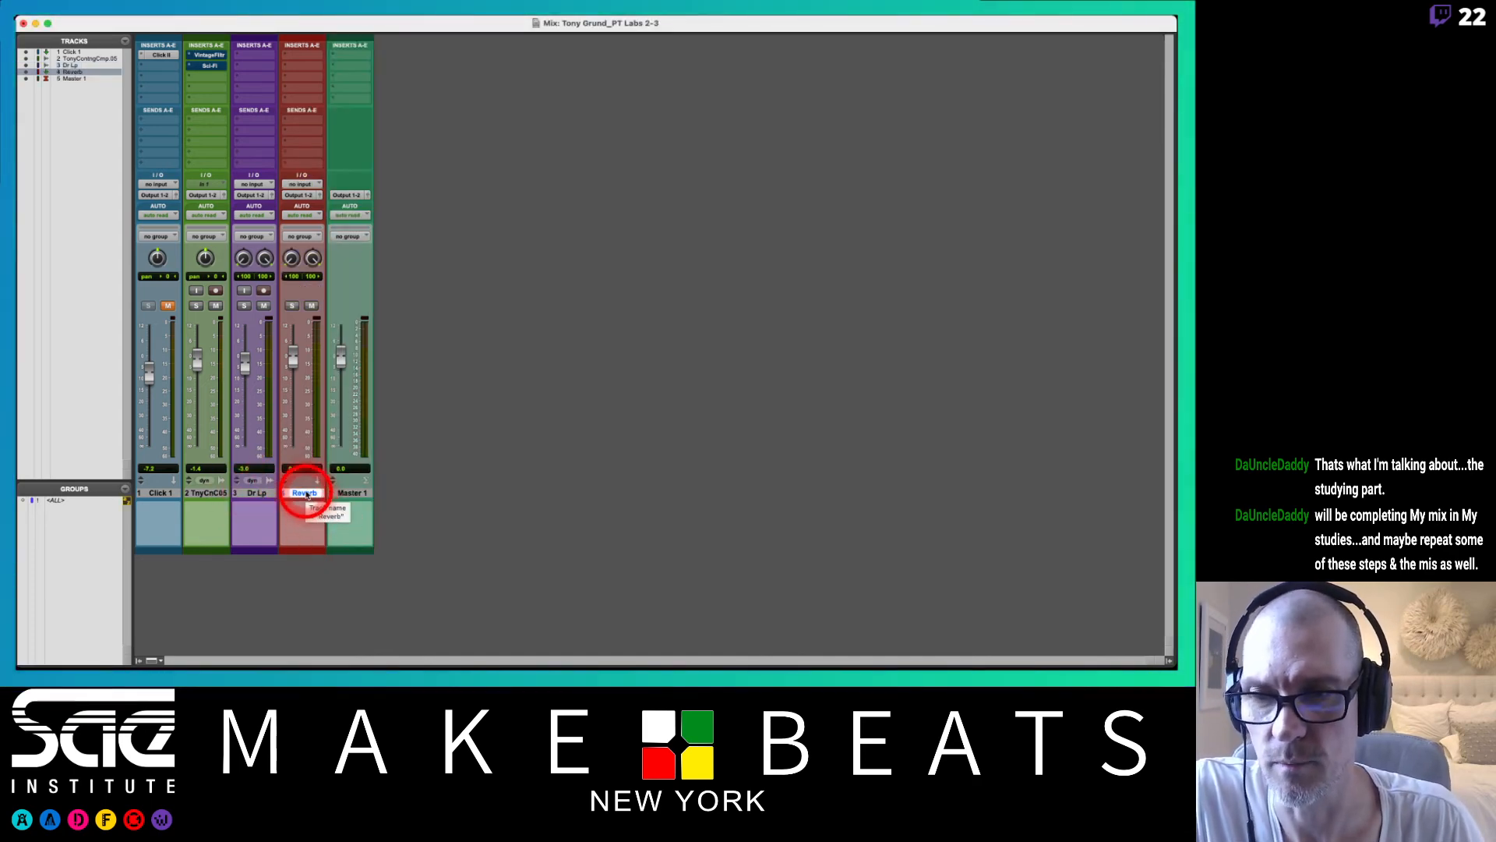
# Insert the stereo D-Verb multichannel plug-in in the Reverb track's first insert slot
pyautogui.click(302, 56)
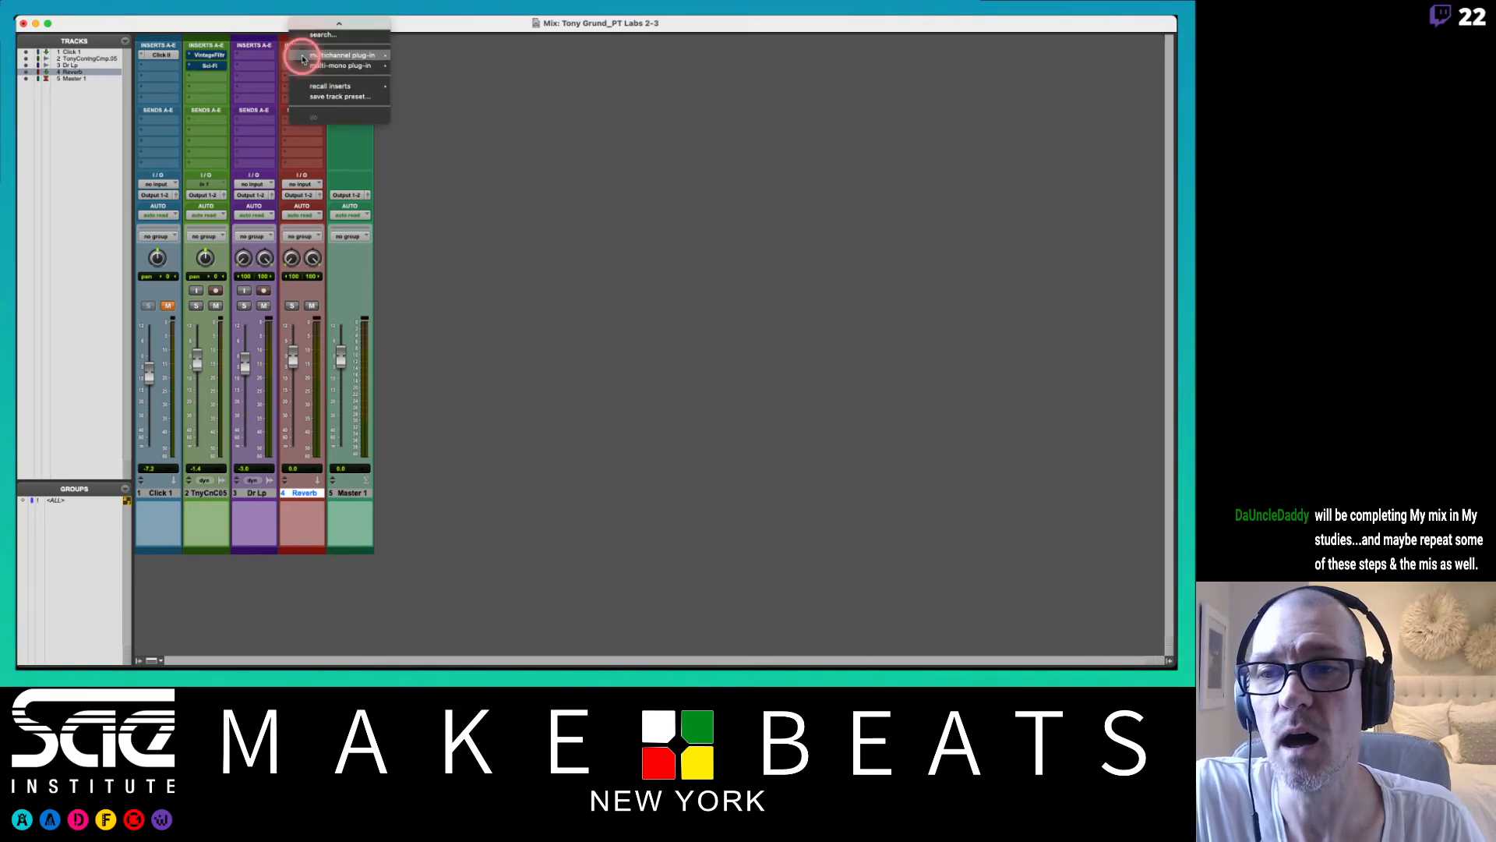
pyautogui.moveTo(351, 55)
pyautogui.moveTo(455, 84)
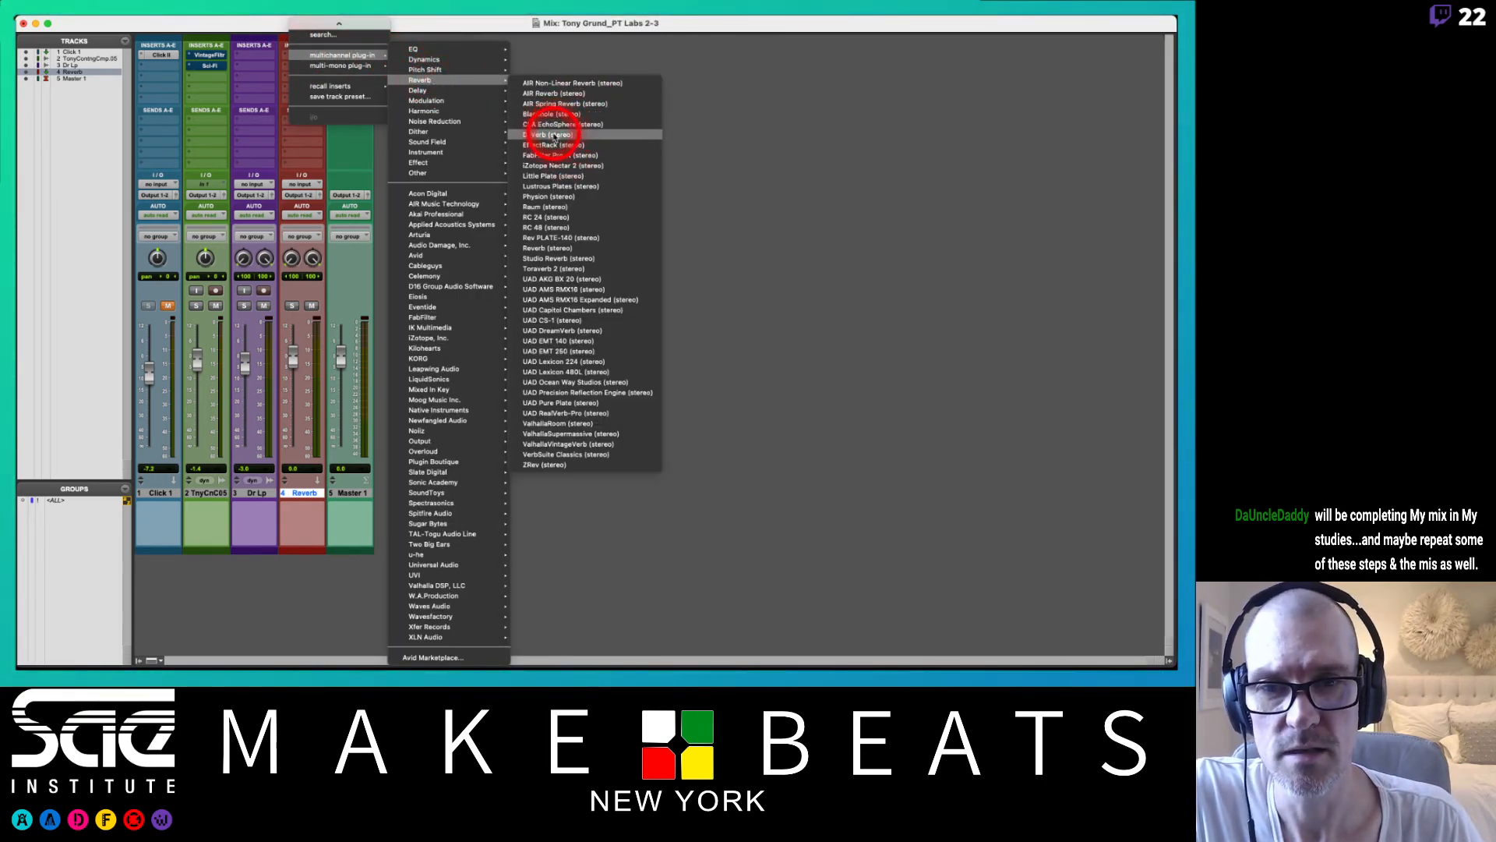
pyautogui.click(554, 135)
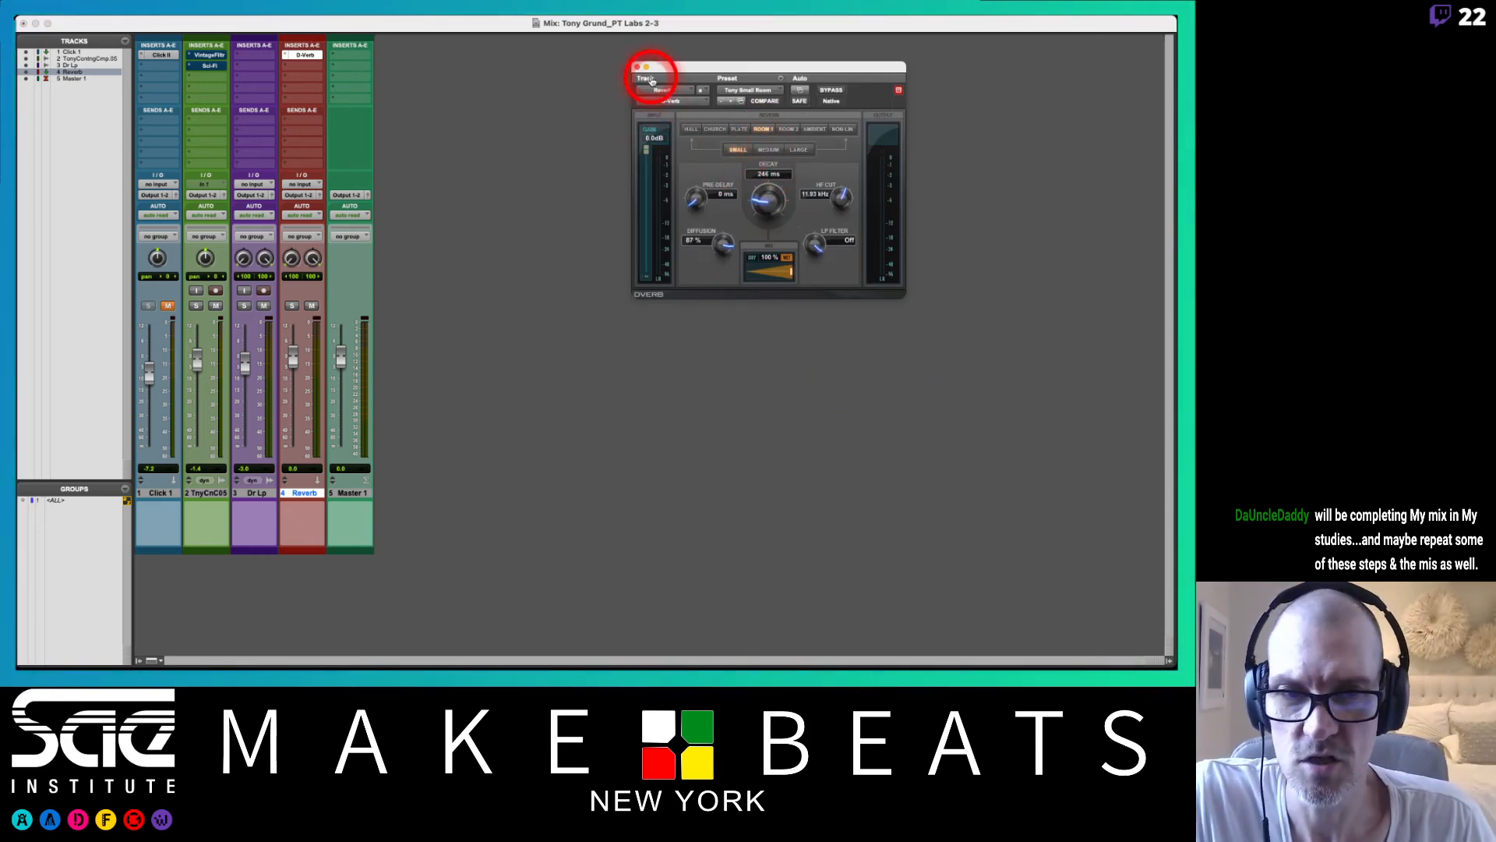
# Check the PDF's aux input instructions, return to Pro Tools and set the Reverb track's input to Bus 1-2 (Stereo)
pyautogui.press('super+Tab')
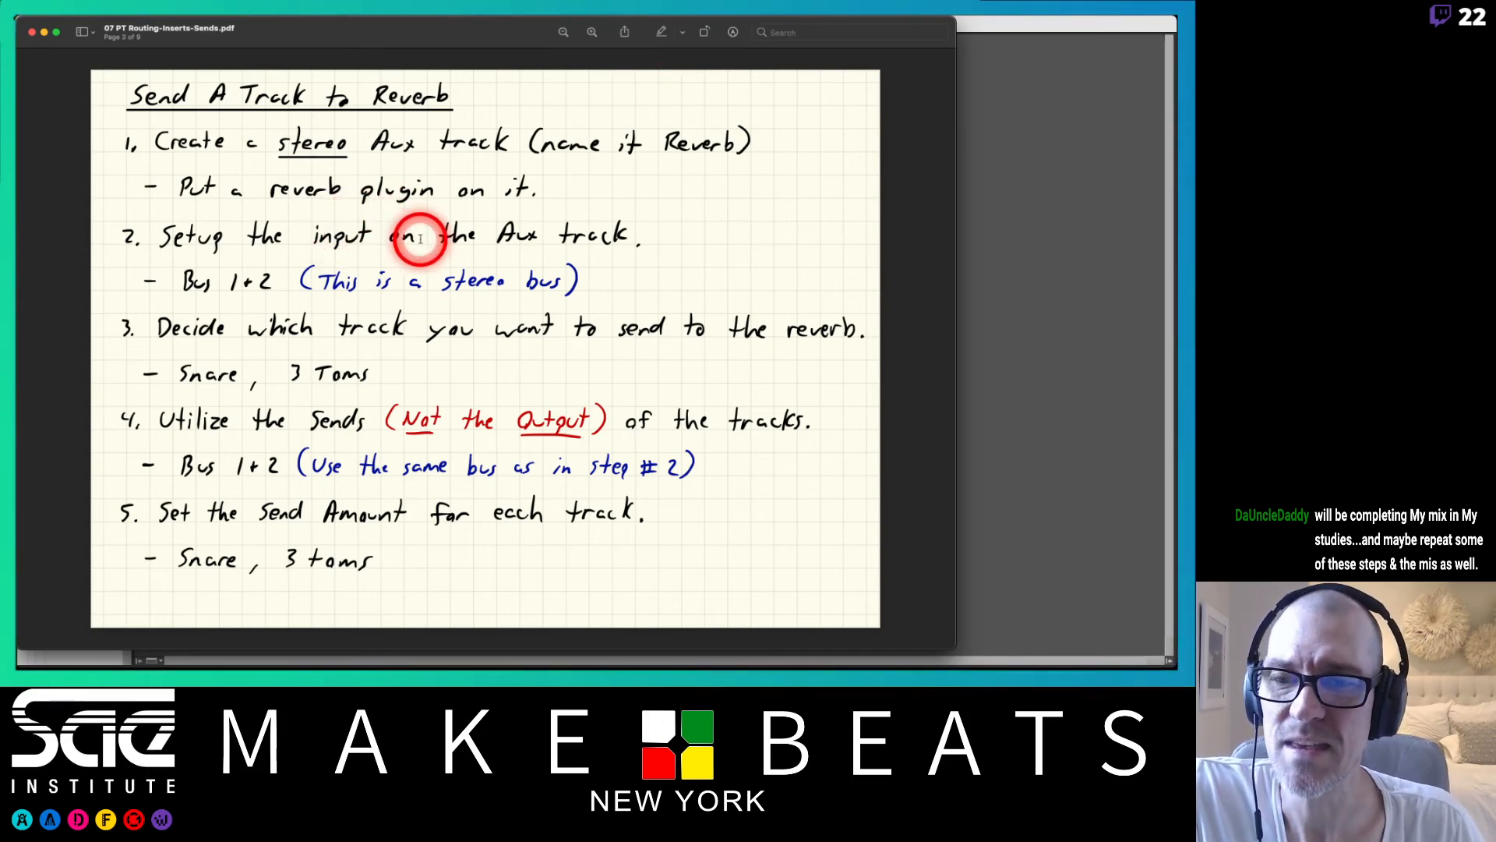
pyautogui.press('super+Tab')
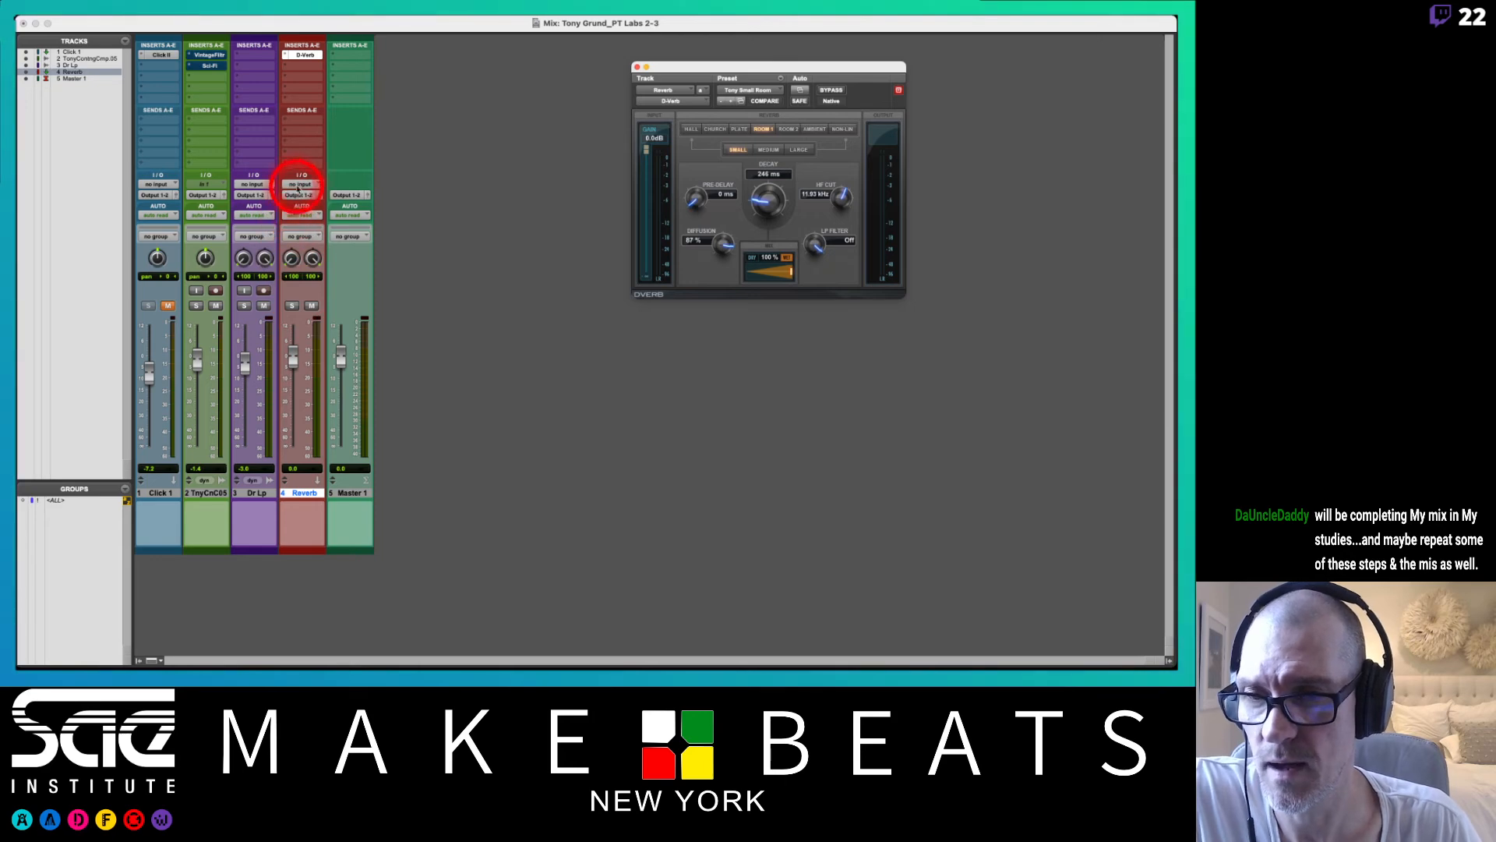
pyautogui.click(299, 185)
pyautogui.moveTo(310, 185)
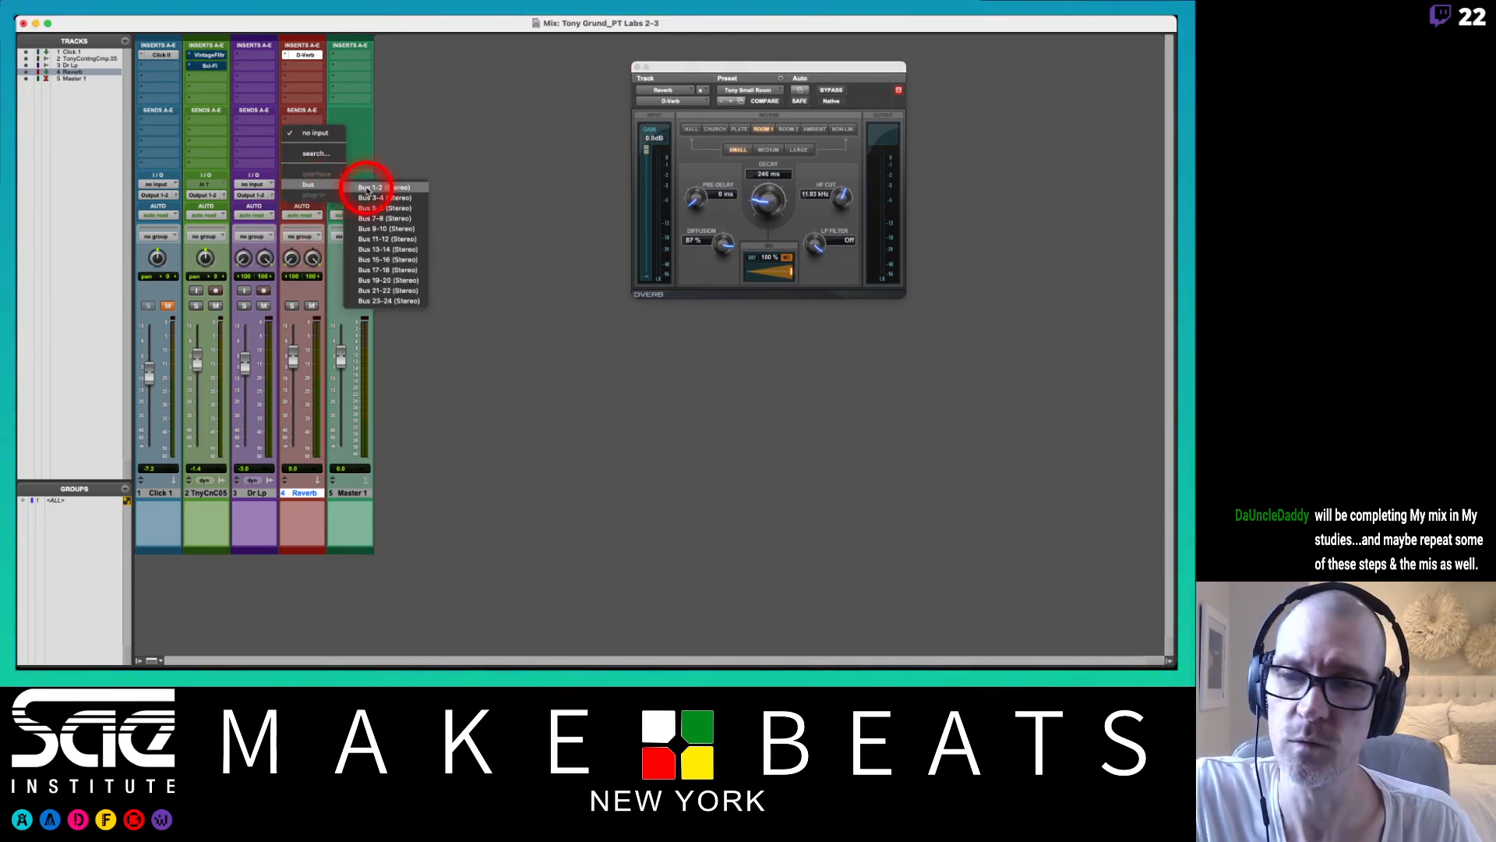
pyautogui.click(367, 189)
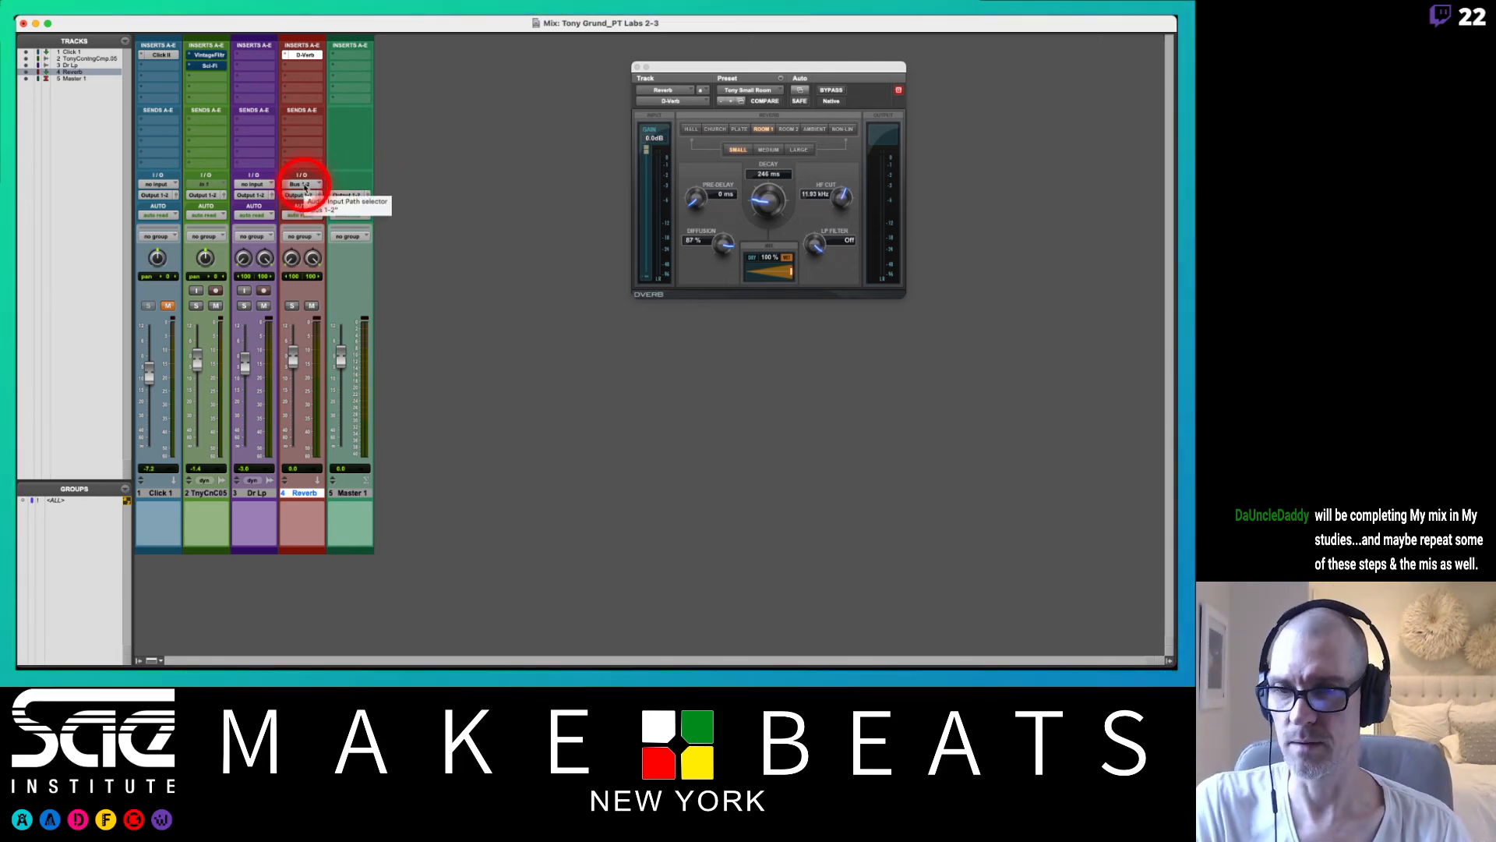
# Consult the PDF on choosing tracks and using sends, and select track 2 and Dr Lp in the Pro Tools mixer
pyautogui.press('super+Tab')
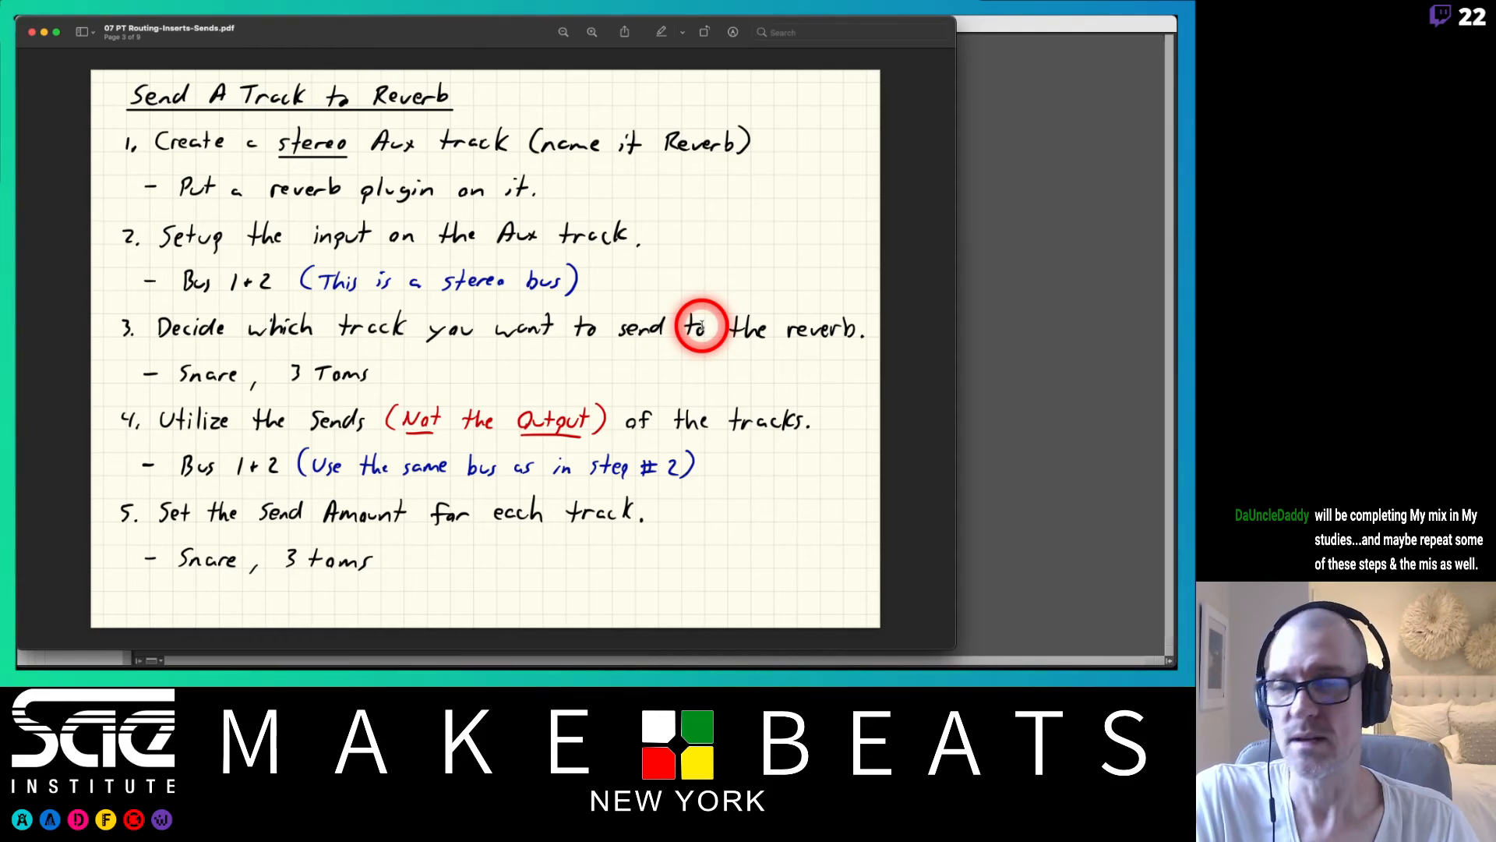
pyautogui.press('super+Tab')
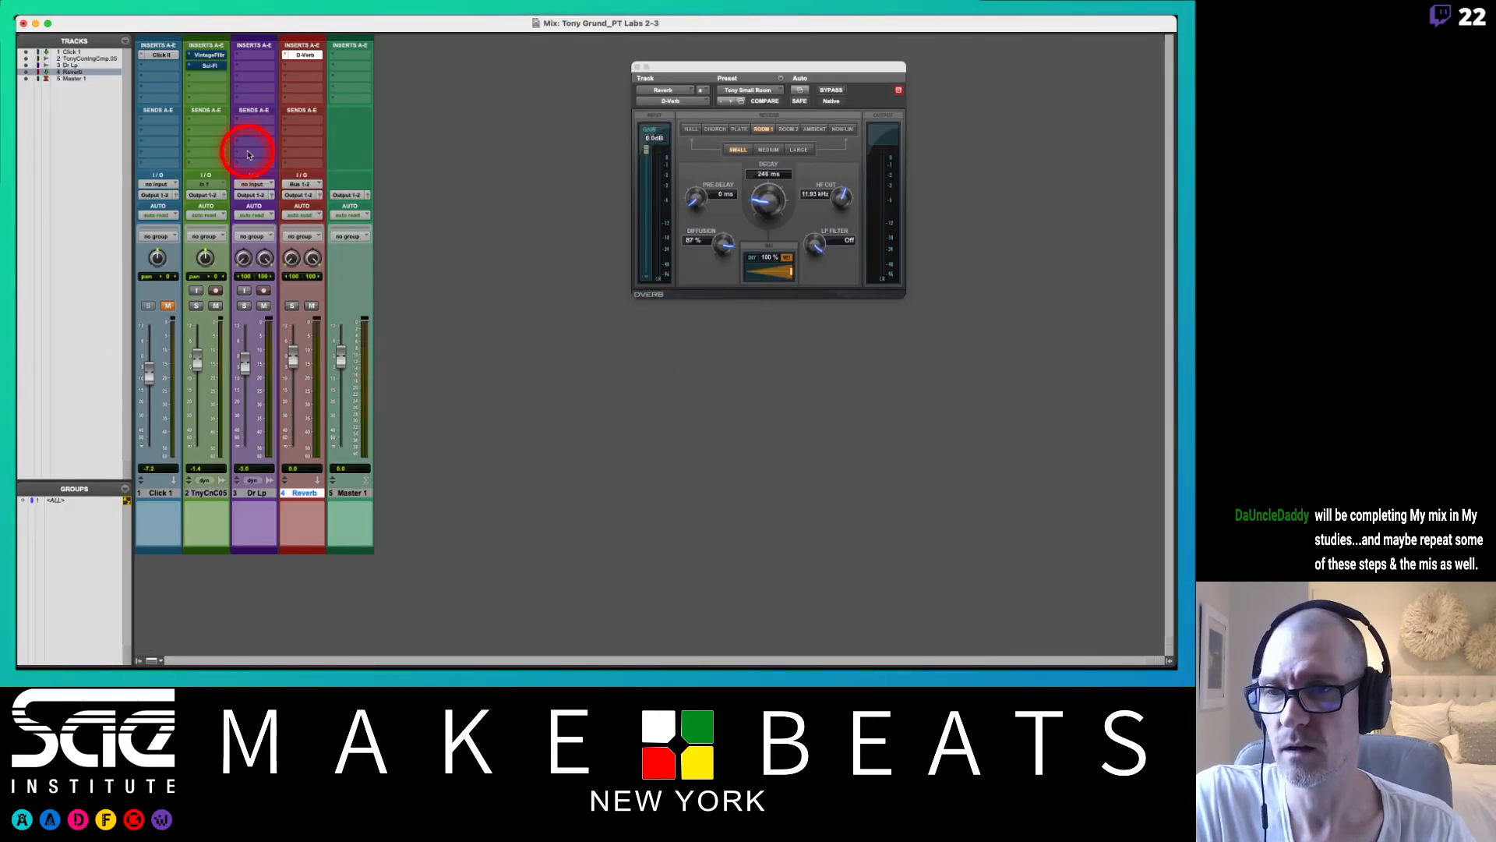
pyautogui.click(211, 493)
pyautogui.keyDown('shift'); pyautogui.click(242, 494); pyautogui.keyUp('shift')
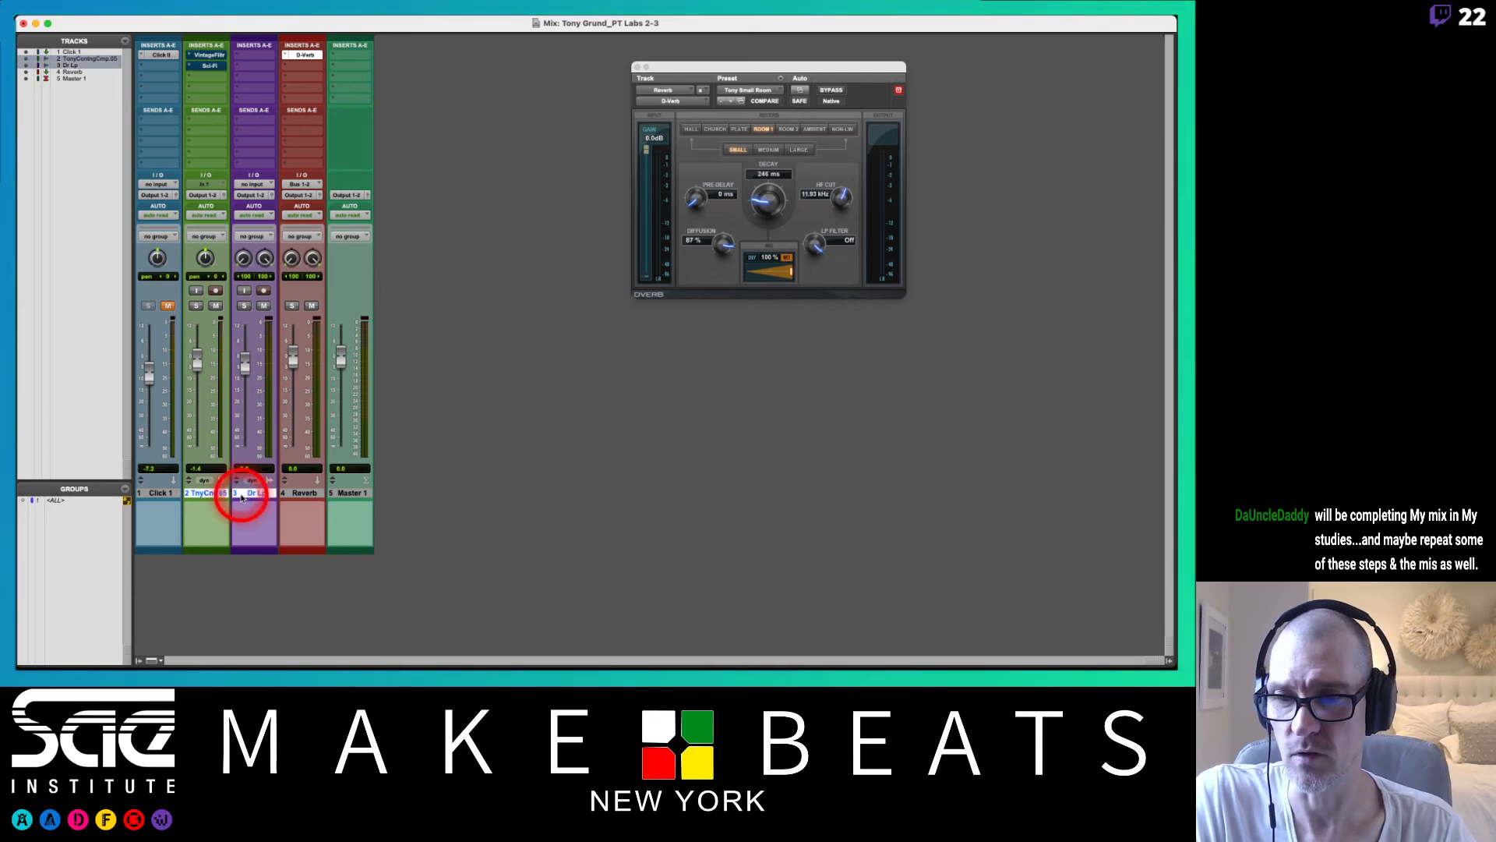
pyautogui.press('super+Tab')
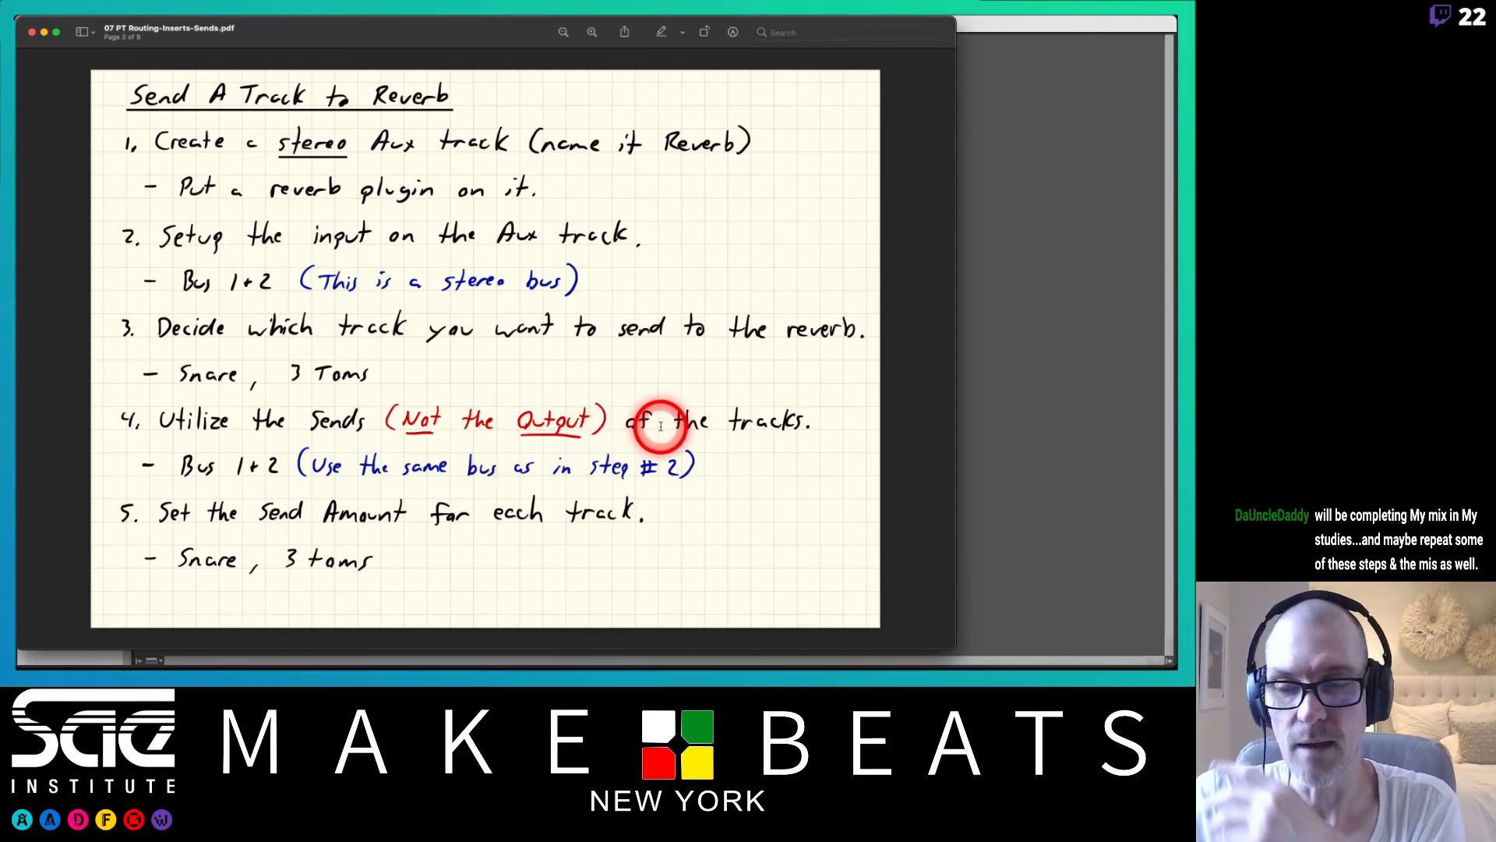
pyautogui.press('super+Tab')
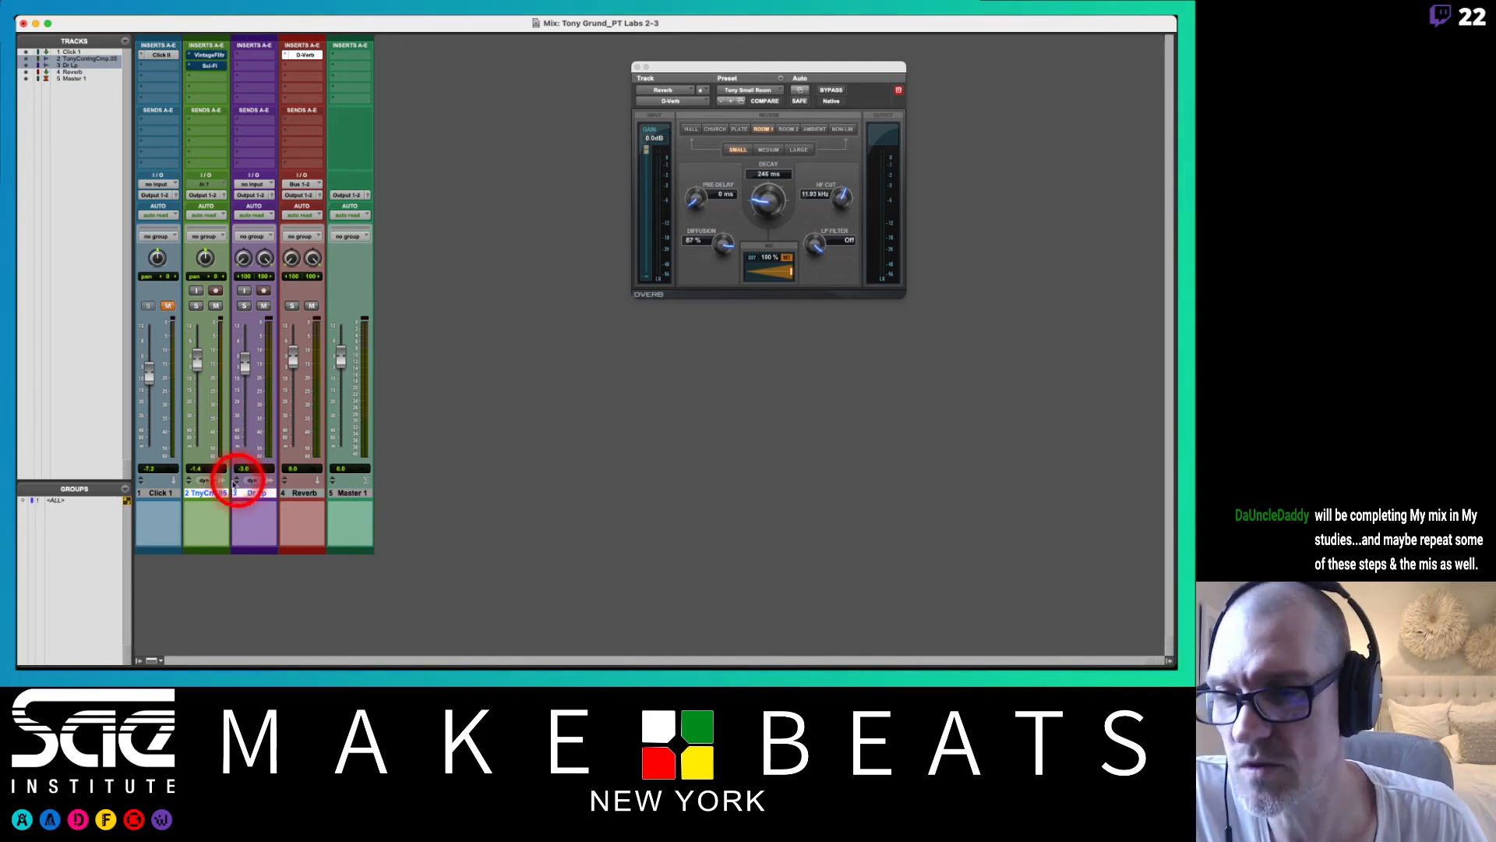
# Assign track 2's first send to Bus 1-2, try its level at 0.0 dB and return it to minus infinity
pyautogui.click(209, 124)
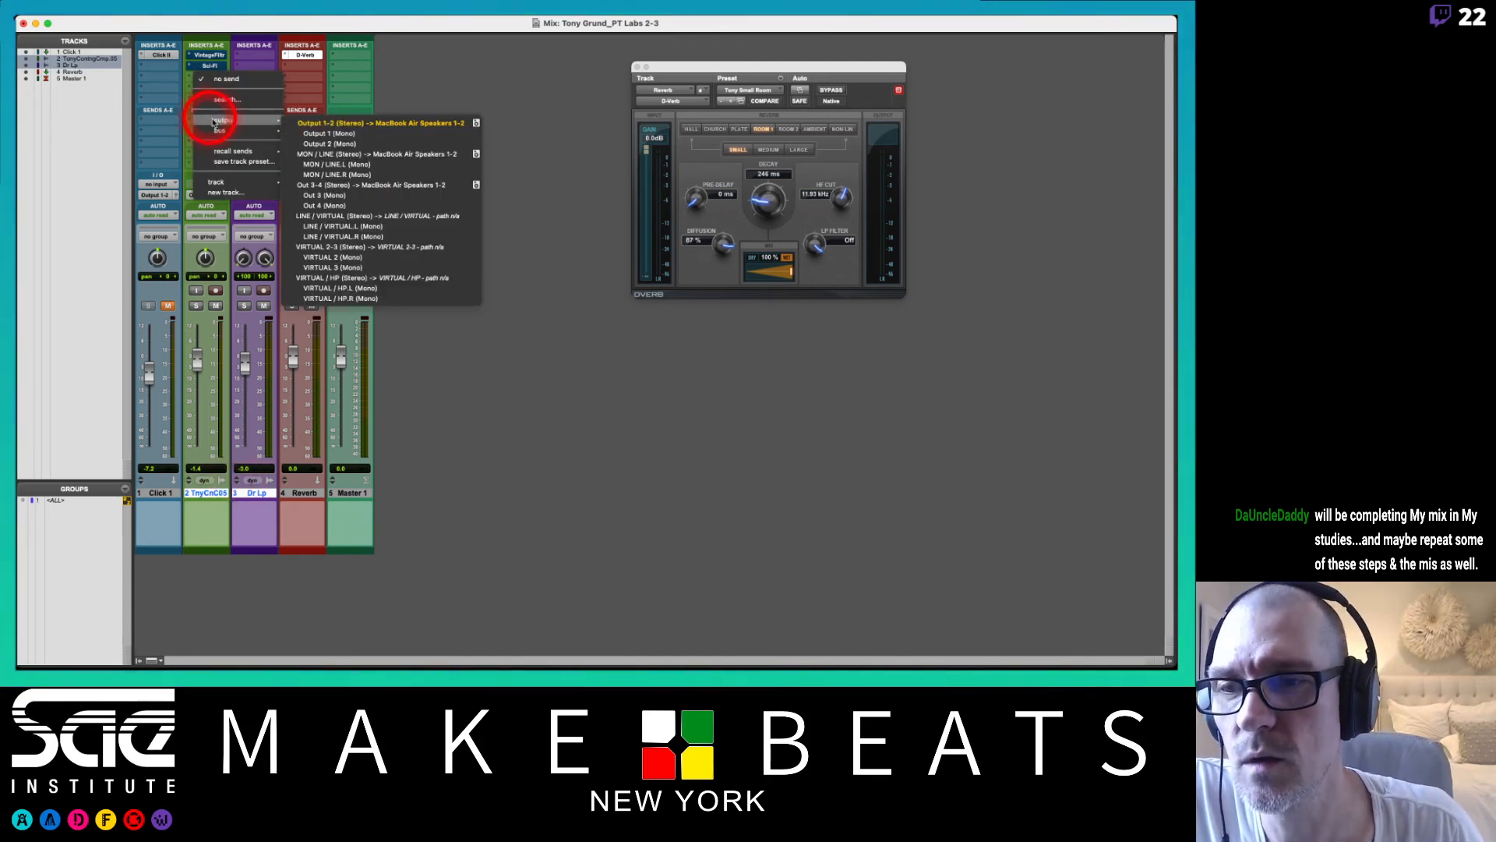
pyautogui.moveTo(219, 131)
pyautogui.click(324, 133)
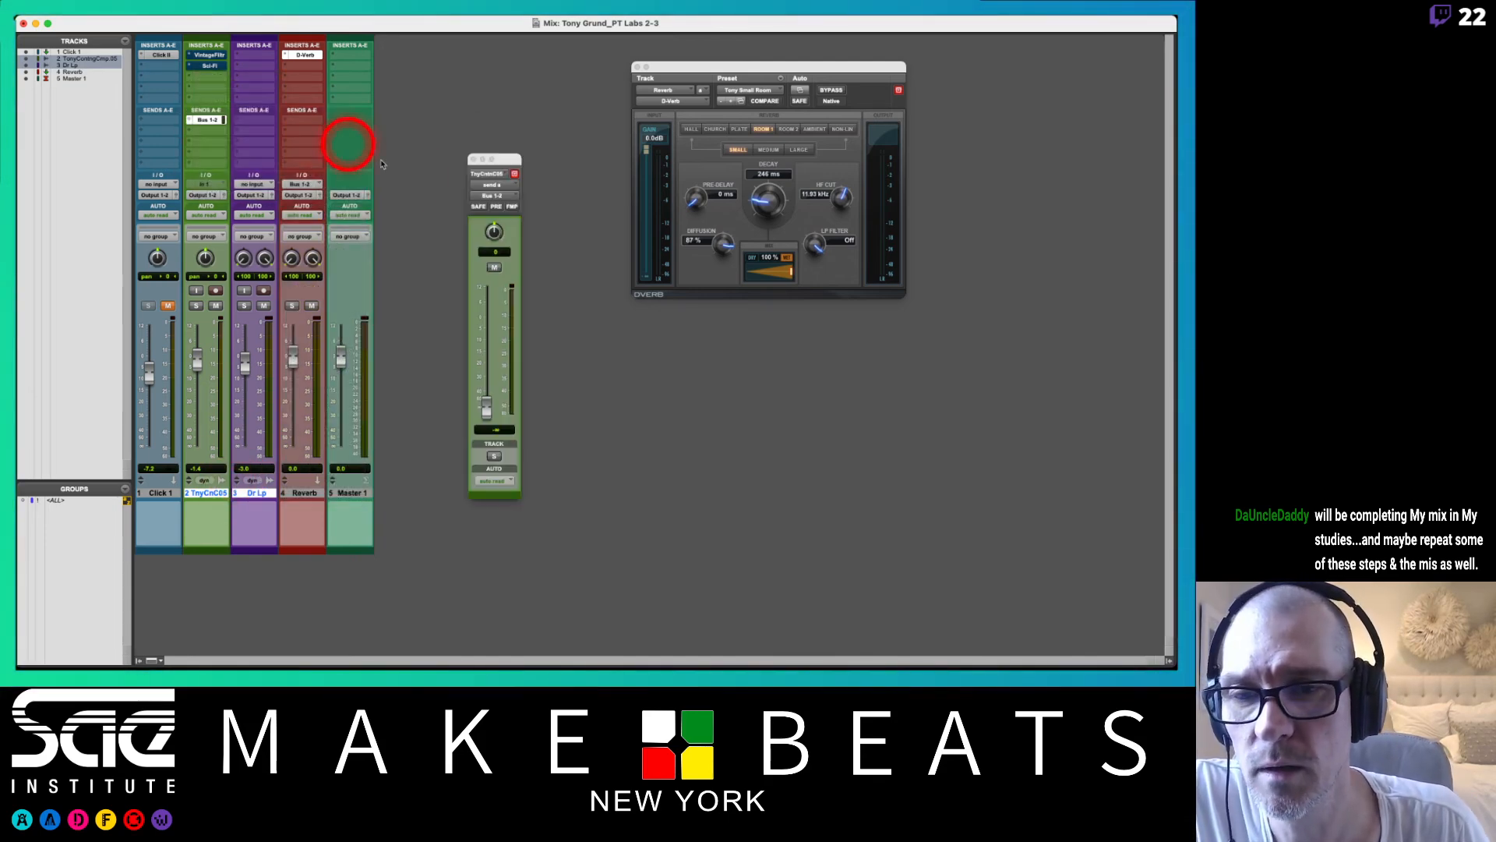
pyautogui.keyDown('alt'); pyautogui.click(490, 400); pyautogui.keyUp('alt')
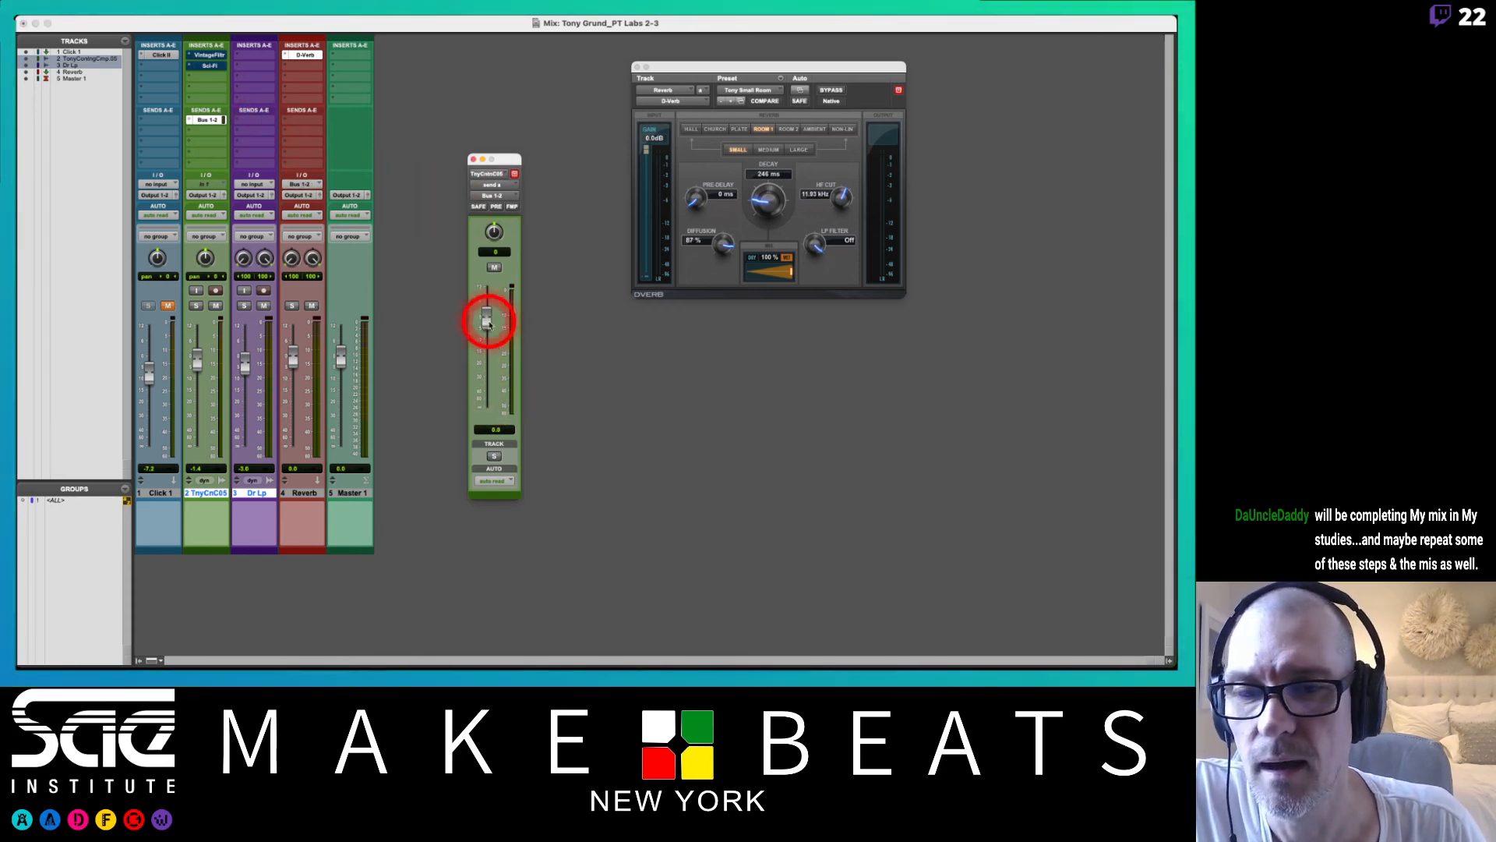
pyautogui.moveTo(481, 318); pyautogui.dragTo(487, 406)
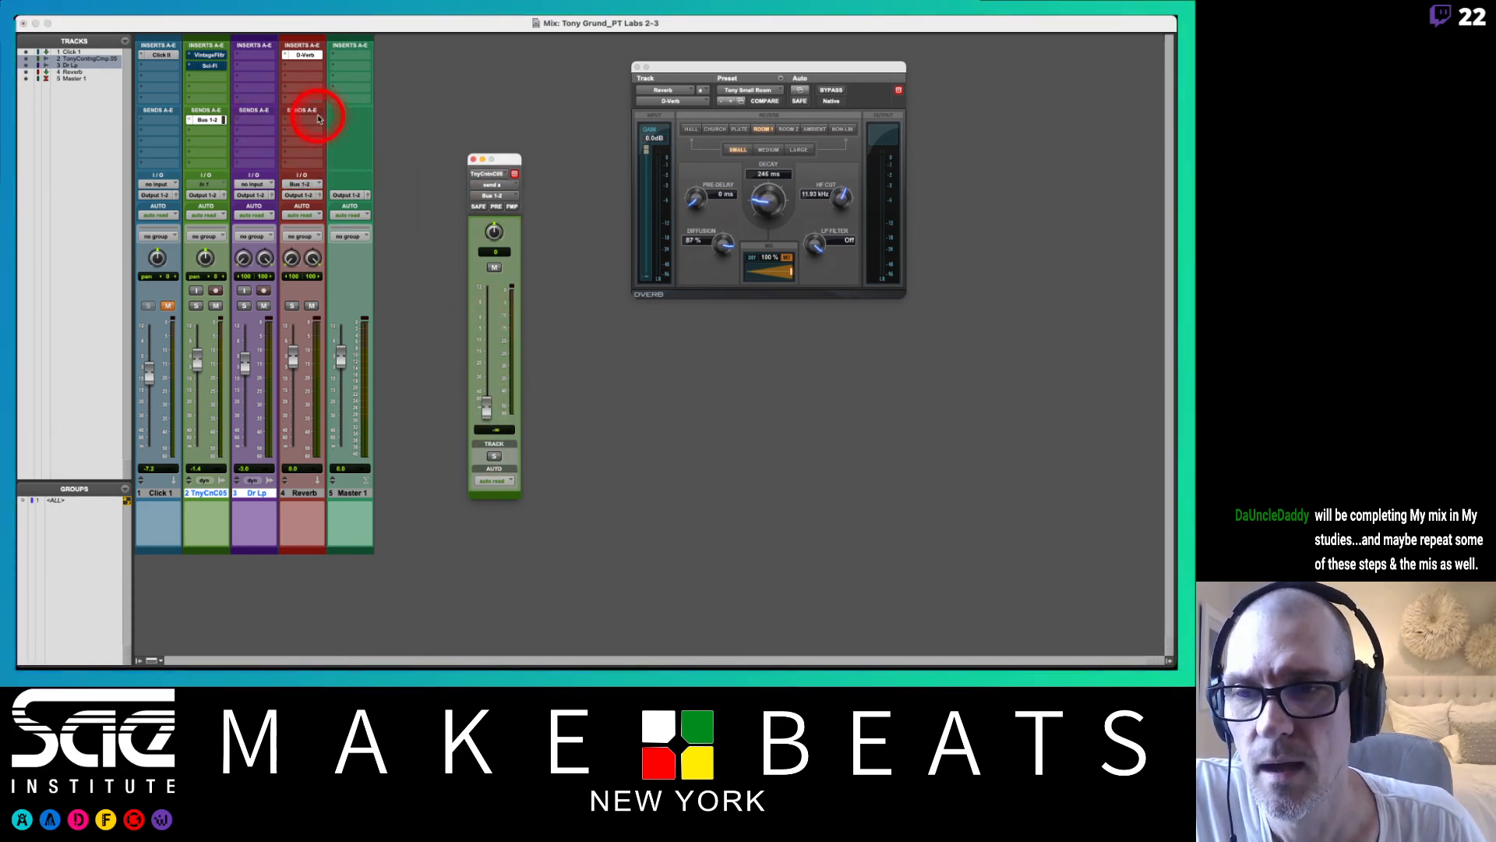
# Assign the first send on the Dr Lp track to Bus 1-2
pyautogui.click(241, 122)
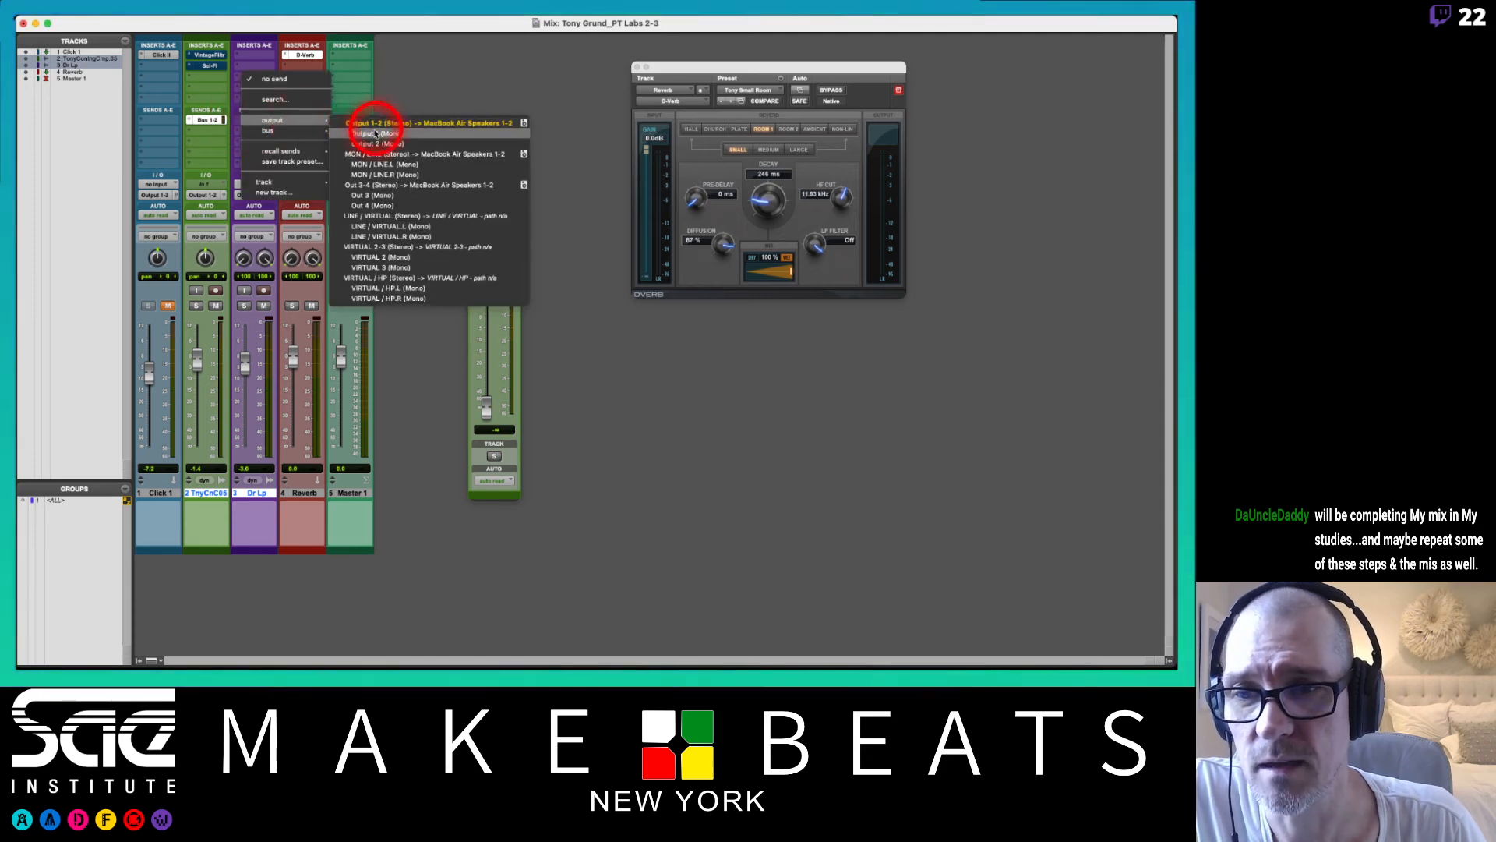
pyautogui.moveTo(299, 134)
pyautogui.click(372, 132)
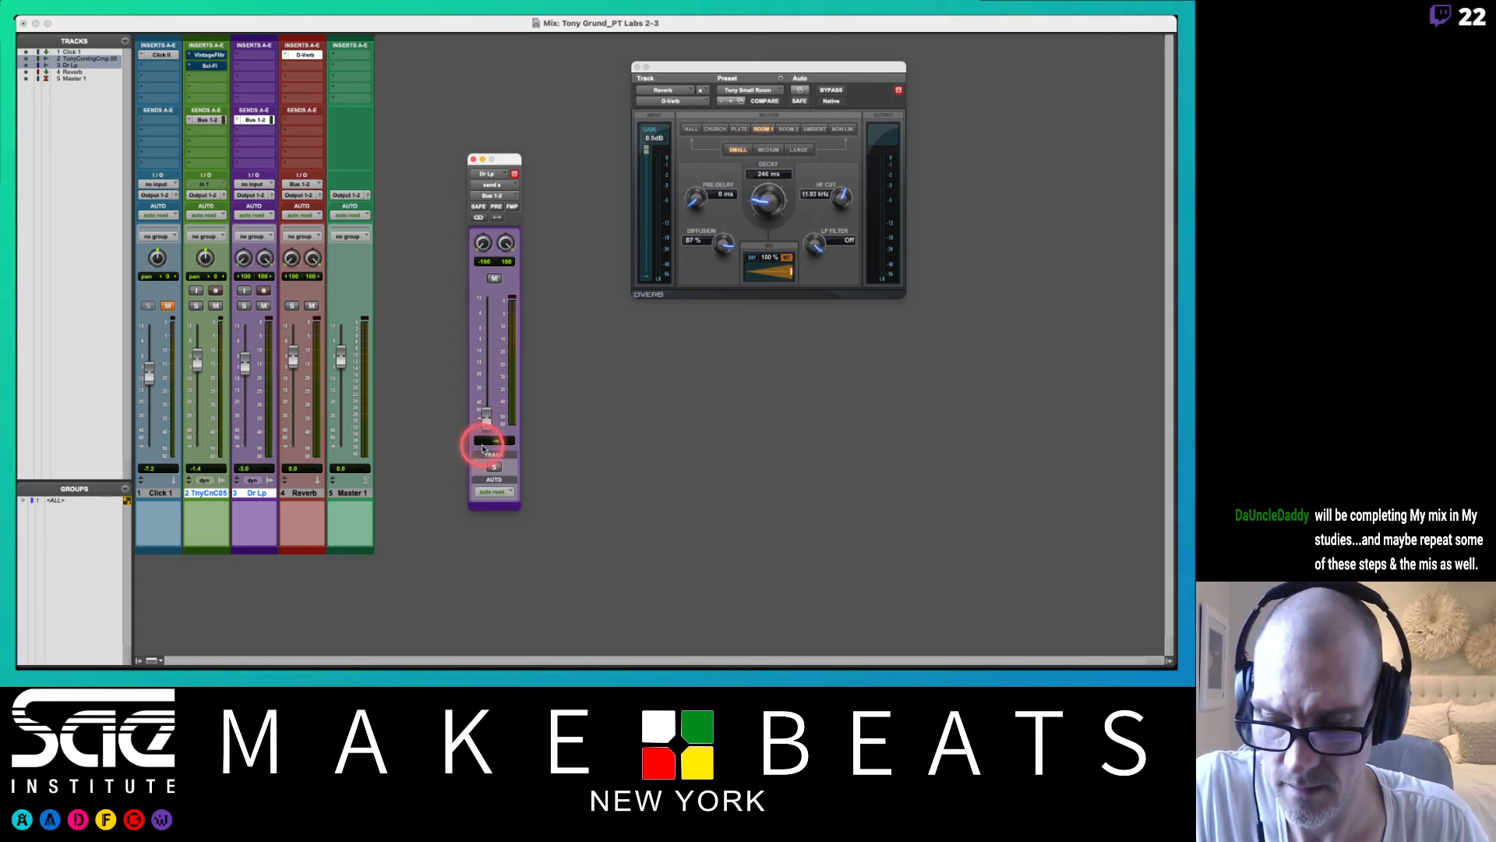
# After checking the PDF's send amount instructions, raise Dr Lp's send to about -1.7 dB in Pro Tools and set D-Verb's room size to Medium
pyautogui.press('super+Tab')
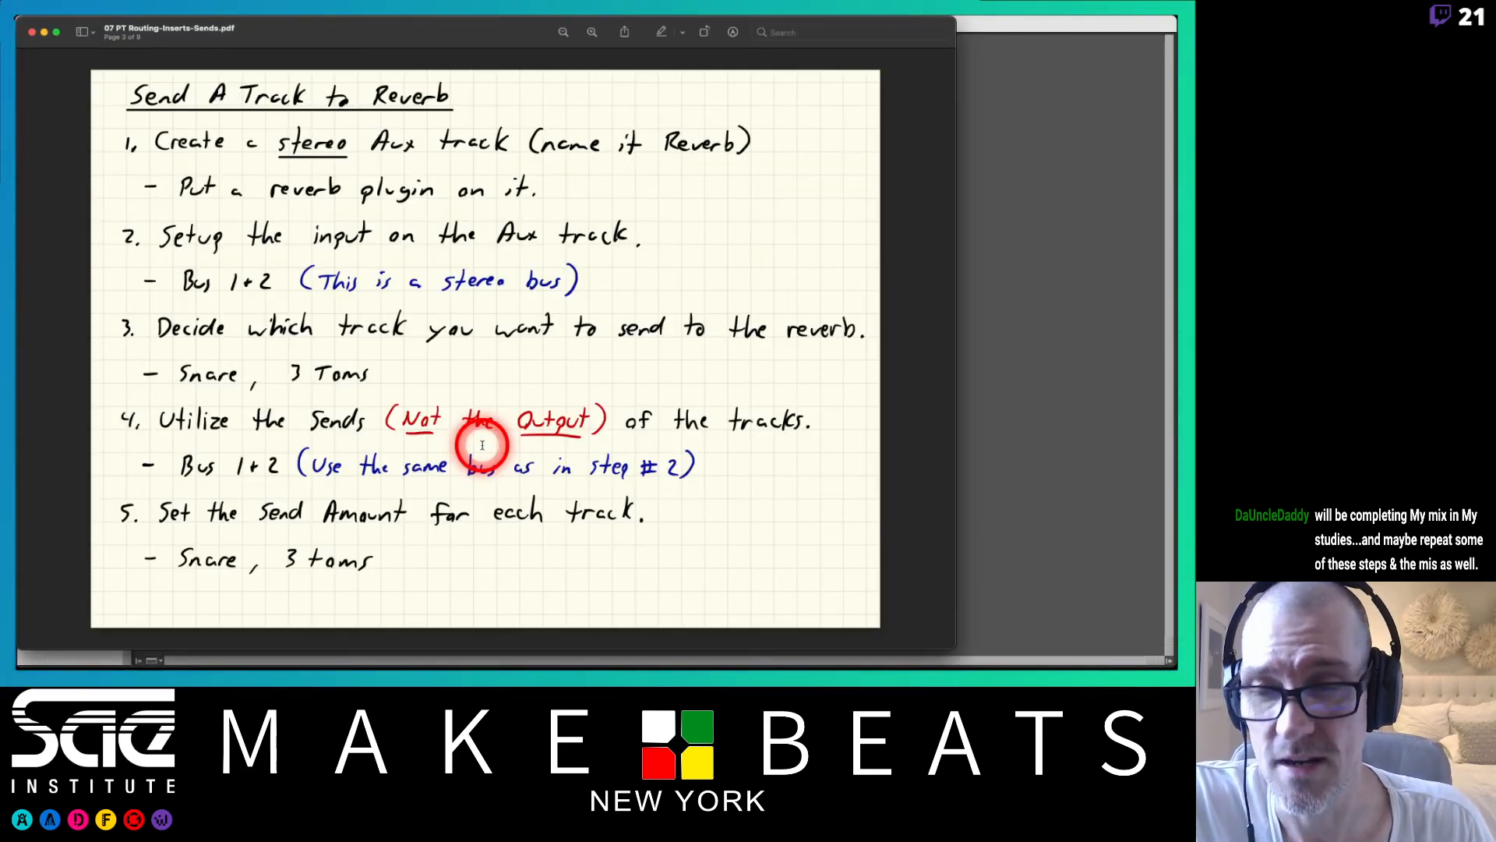
pyautogui.press('super+Tab')
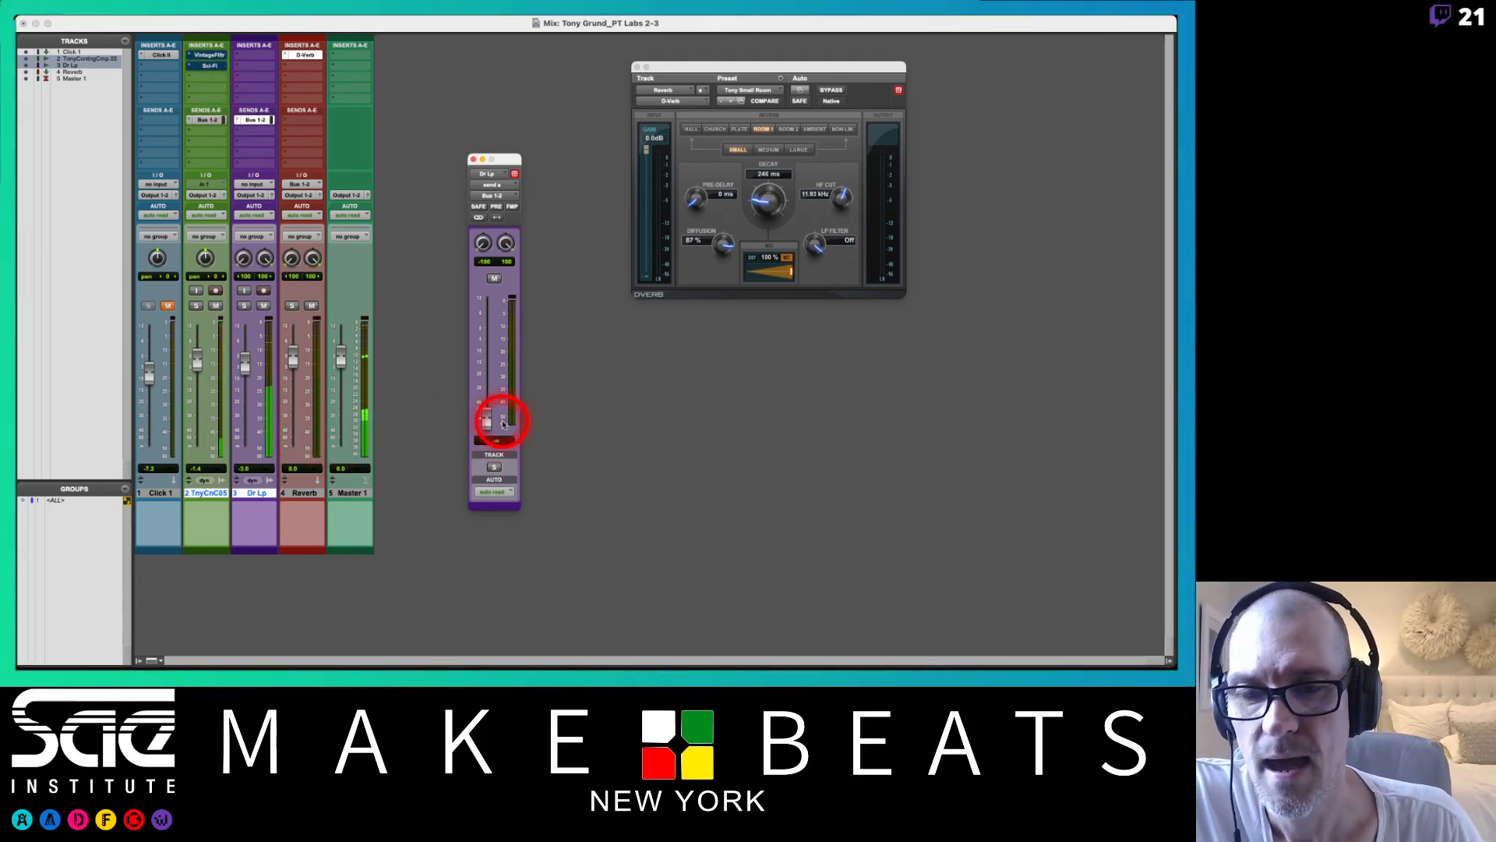
pyautogui.moveTo(503, 423); pyautogui.dragTo(484, 327)
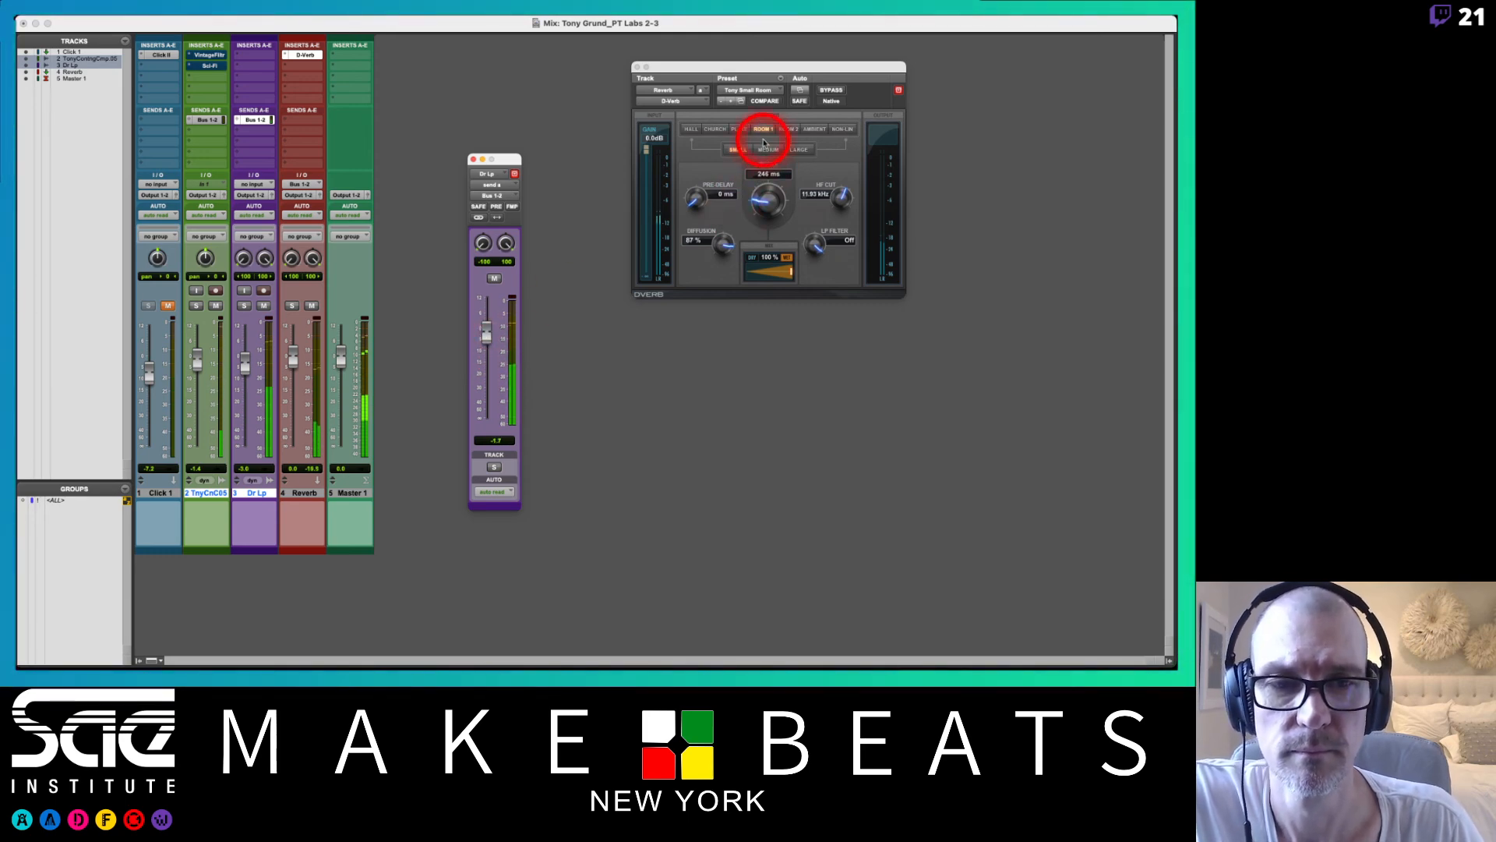
pyautogui.click(766, 148)
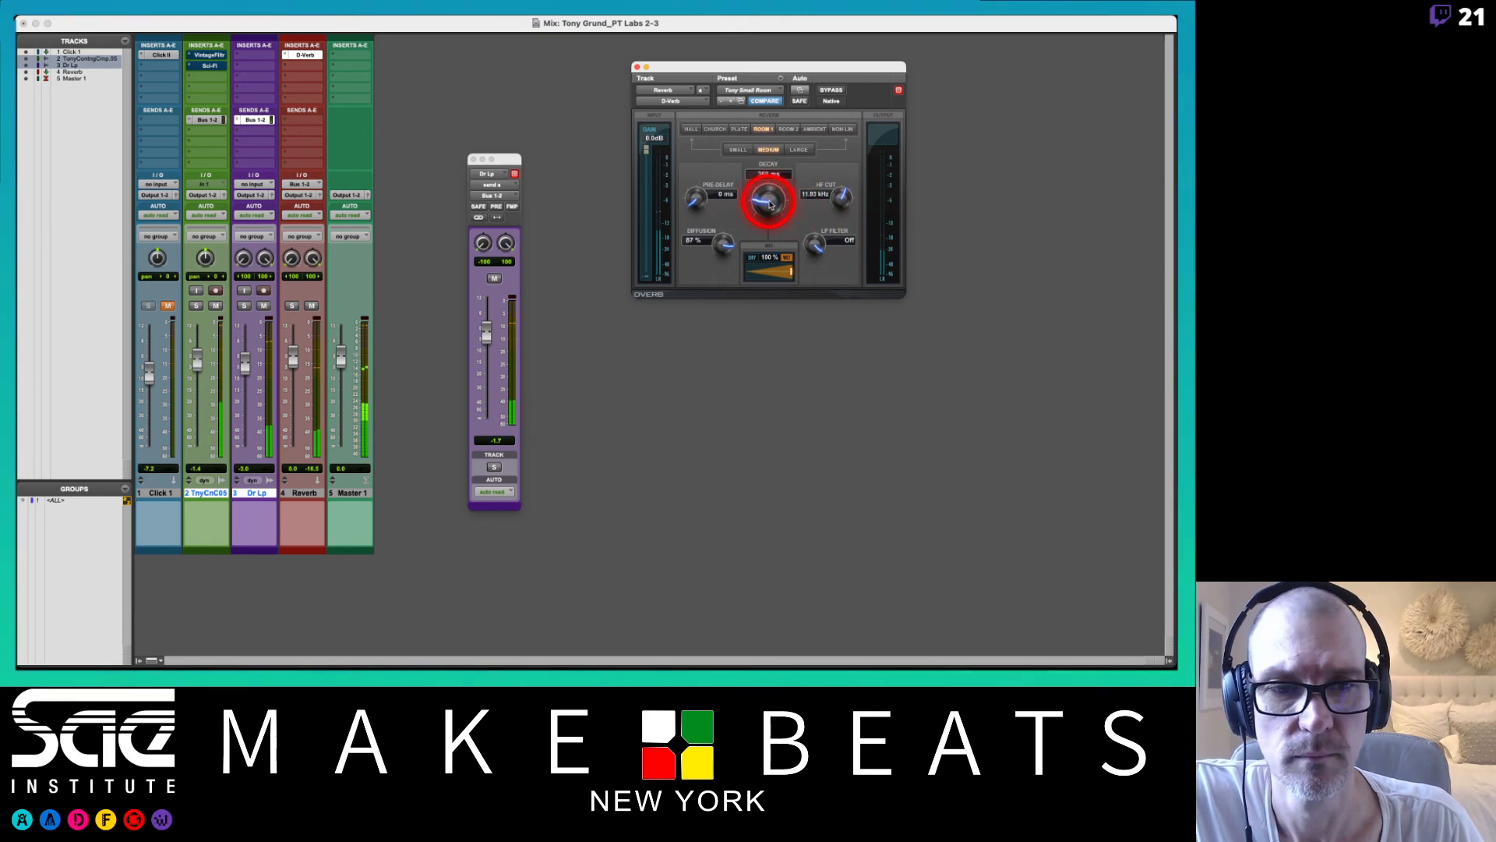
# Raise D-Verb's decay to about 630 ms and switch its room size to Large
pyautogui.moveTo(770, 204); pyautogui.dragTo(770, 187)
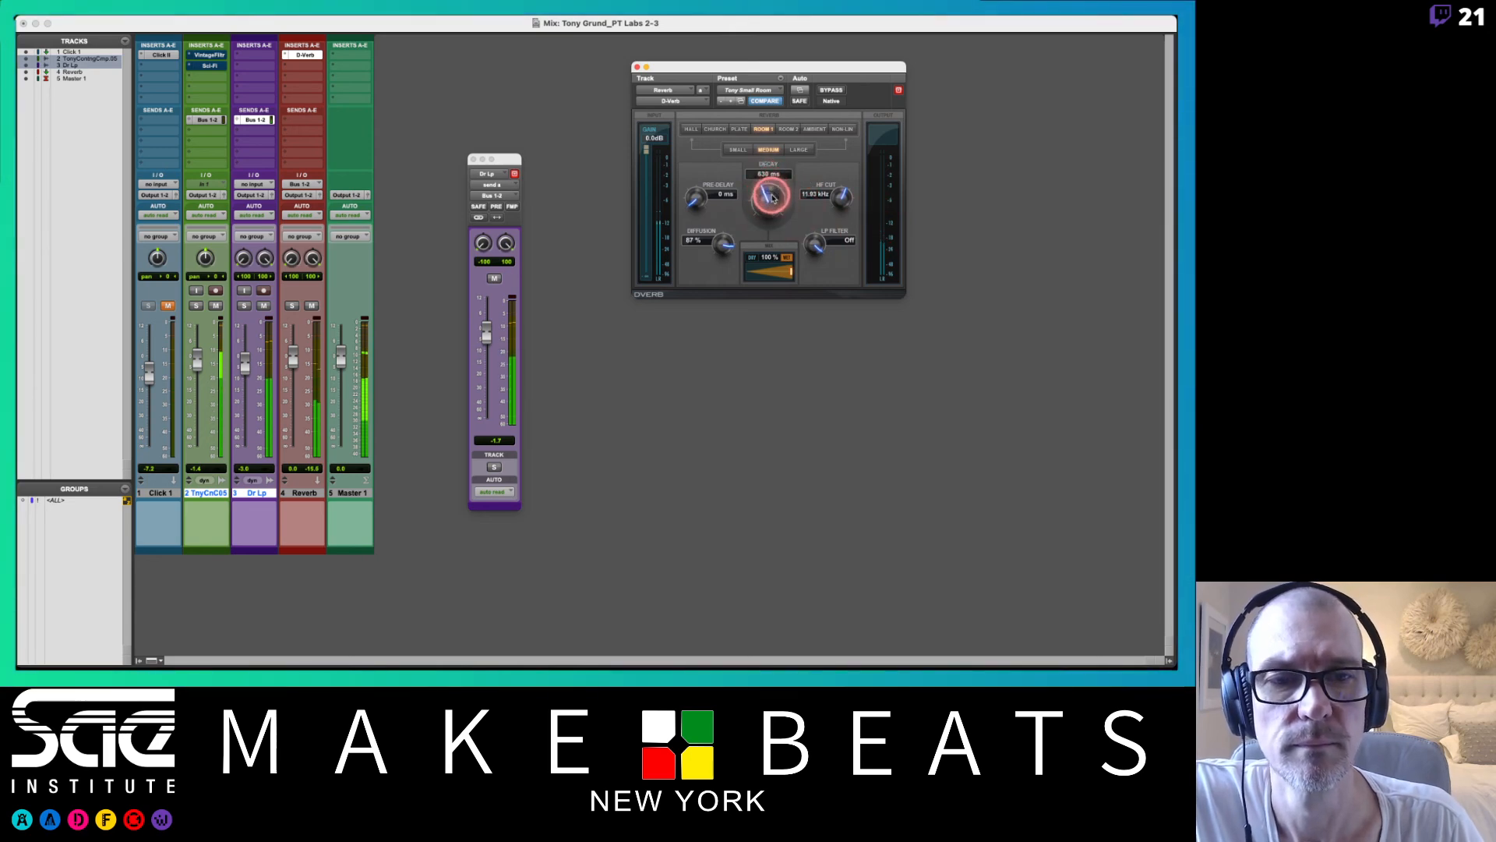
pyautogui.click(798, 151)
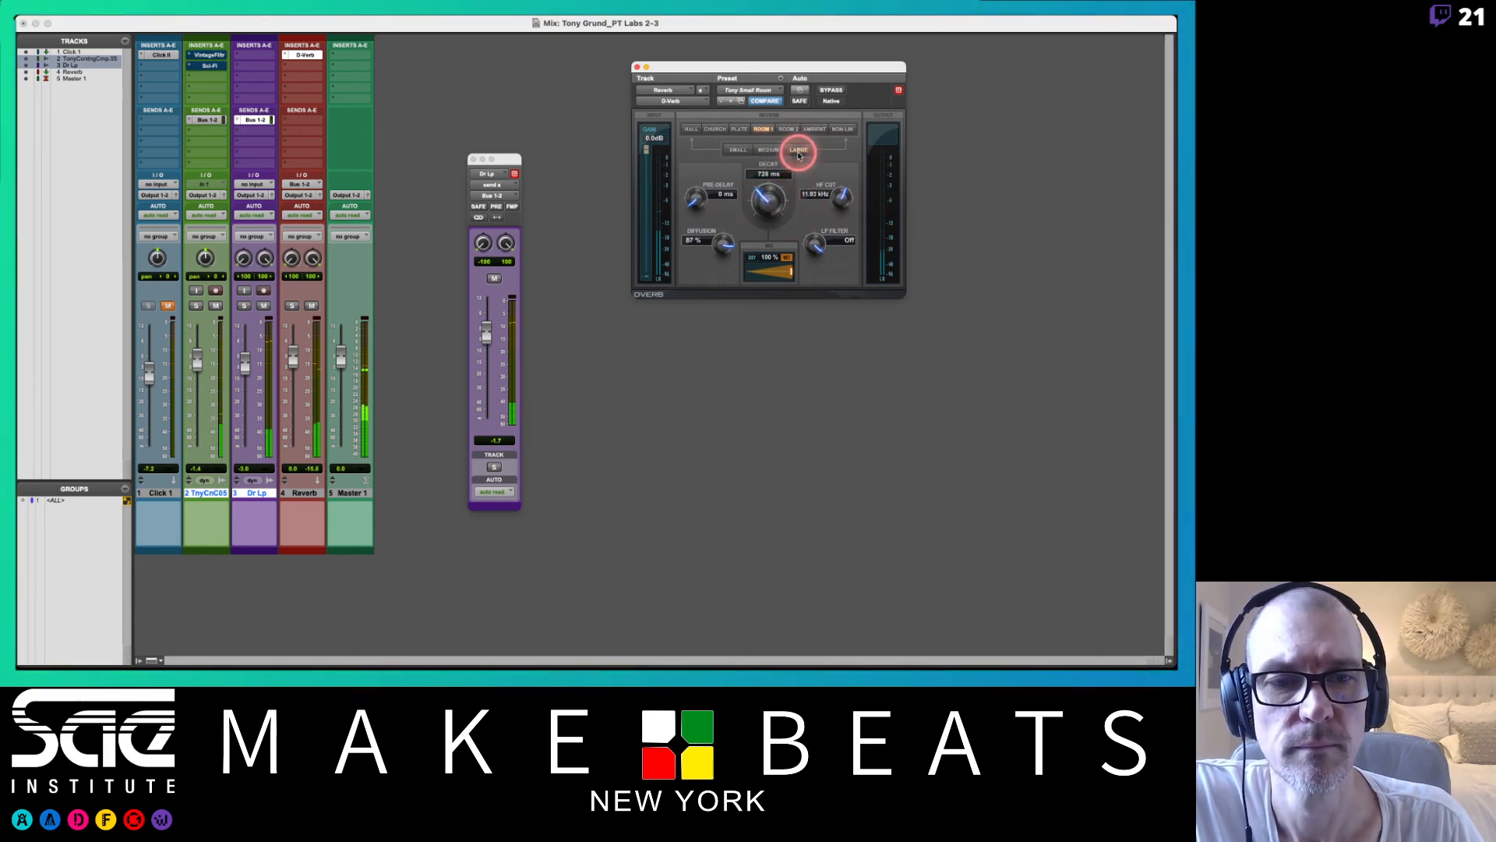
# Open track 2's Bus 1-2 send window, place it beside Dr Lp's send window and raise its level to about -3.8 dB
pyautogui.click(207, 119)
pyautogui.moveTo(87, 41); pyautogui.dragTo(457, 162)
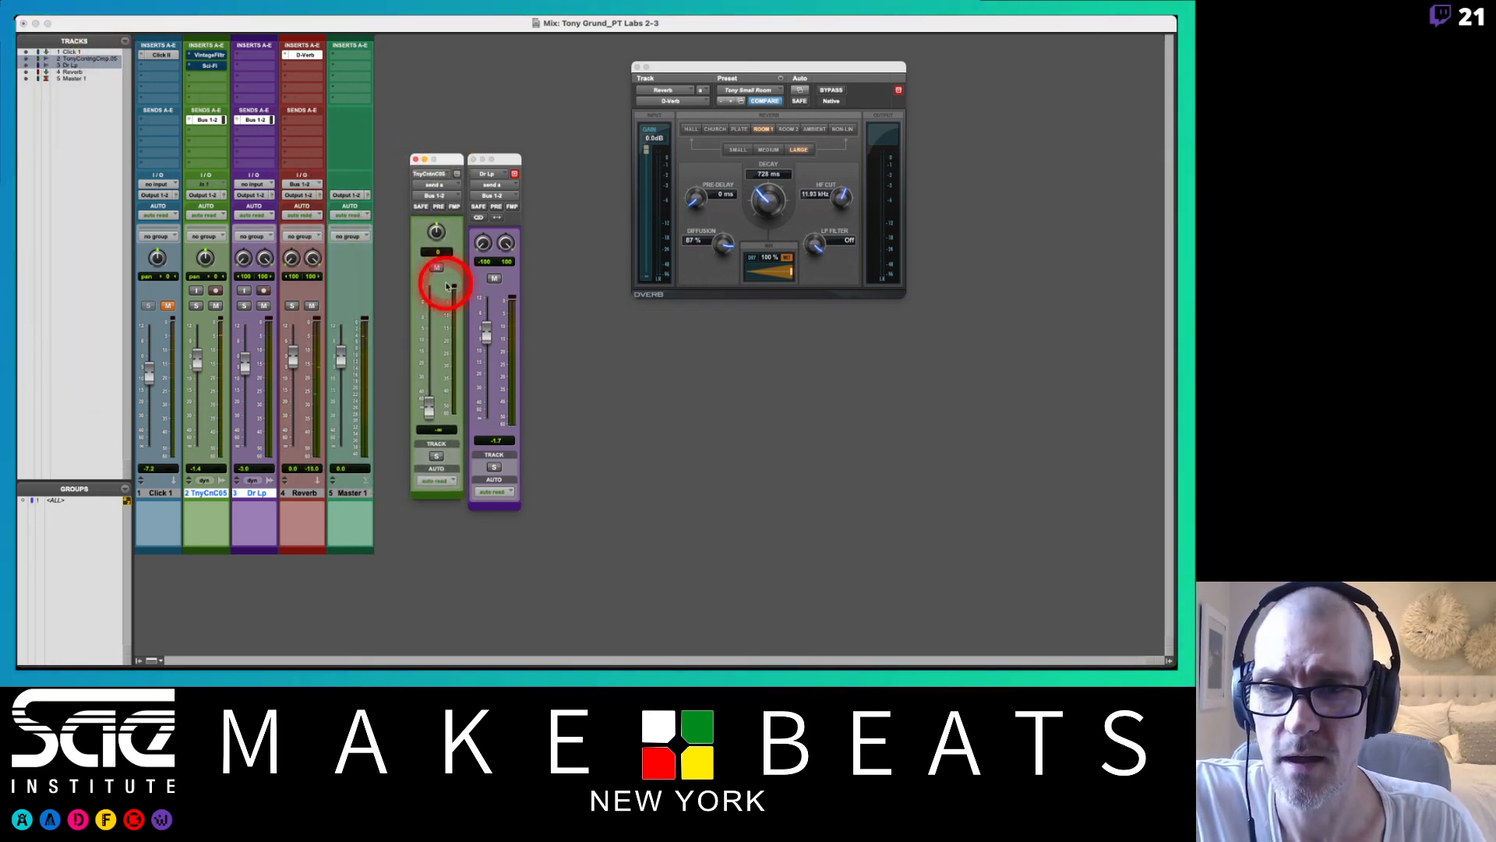
pyautogui.moveTo(430, 406); pyautogui.dragTo(425, 335)
pyautogui.moveTo(456, 161)
pyautogui.mouseDown()
pyautogui.moveTo(452, 185)
pyautogui.moveTo(462, 167)
pyautogui.mouseUp()
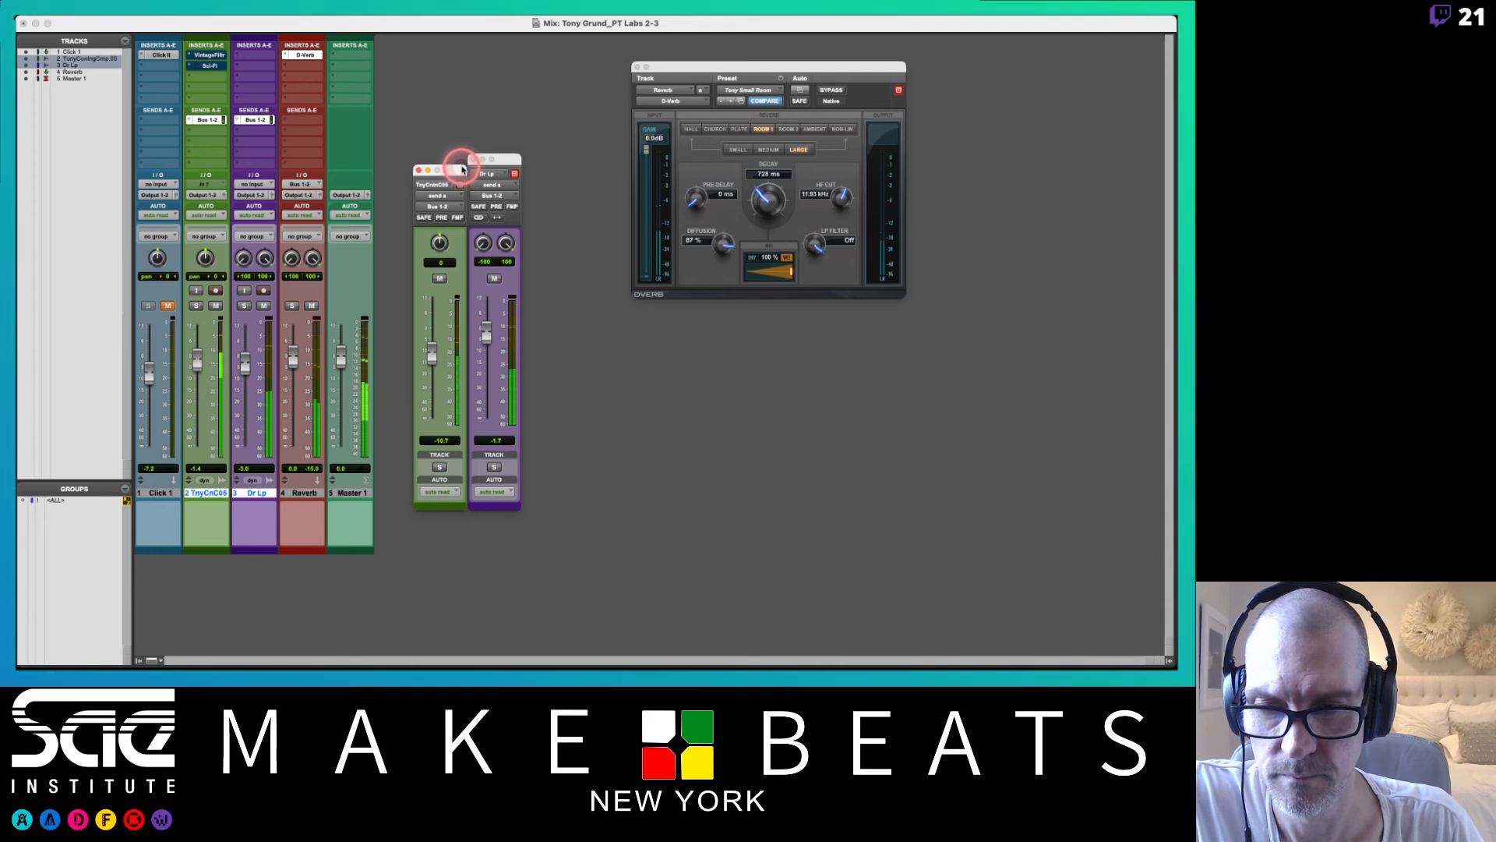
pyautogui.moveTo(432, 353); pyautogui.dragTo(435, 332)
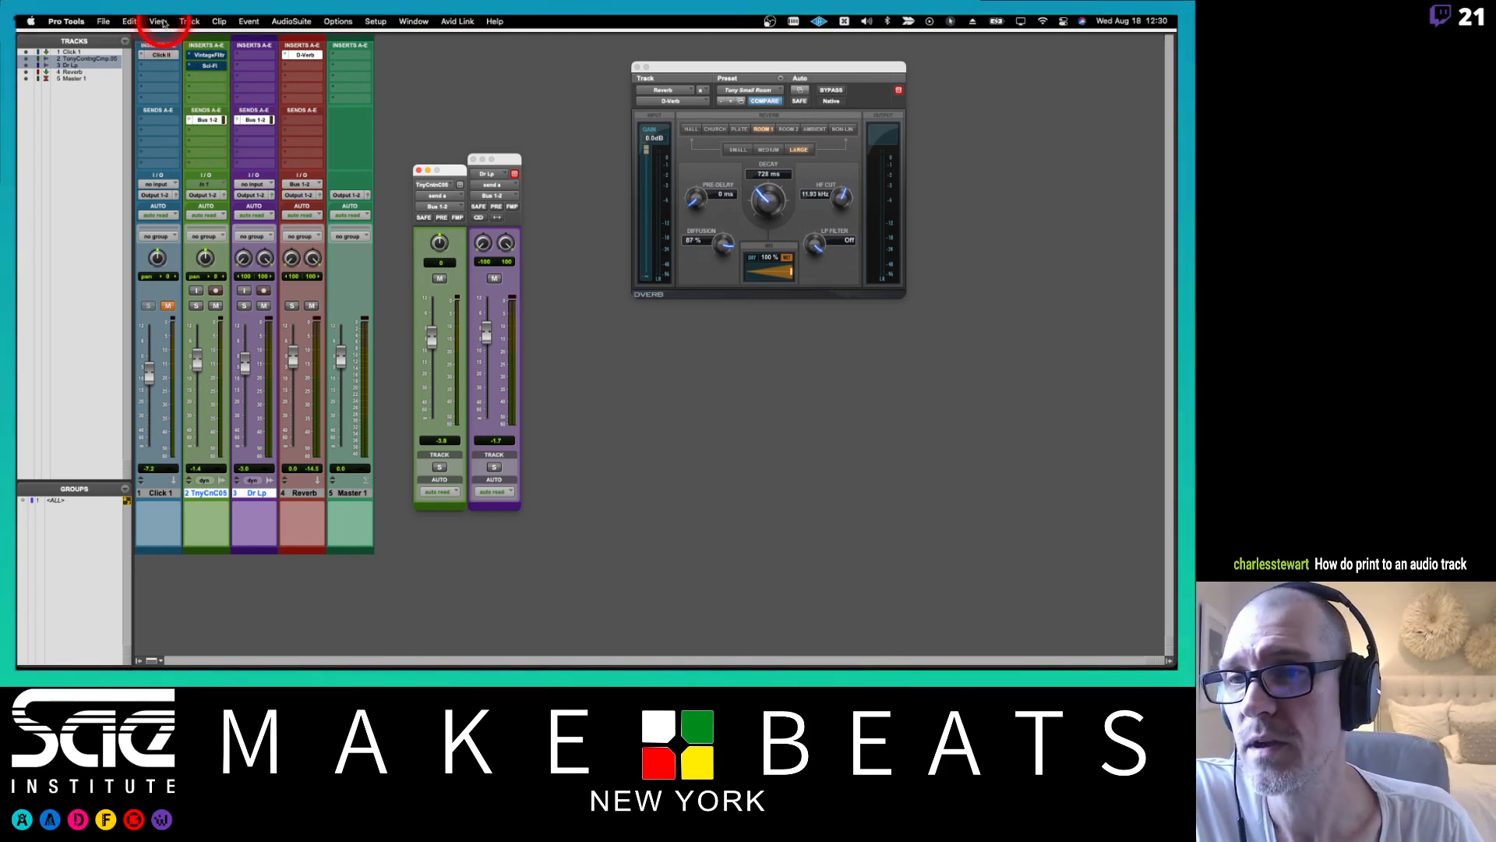
# Expand Send A in the mixer, then set track 2's send to about +1.5 dB and Dr Lp's to about -28.4 dB
pyautogui.click(159, 21)
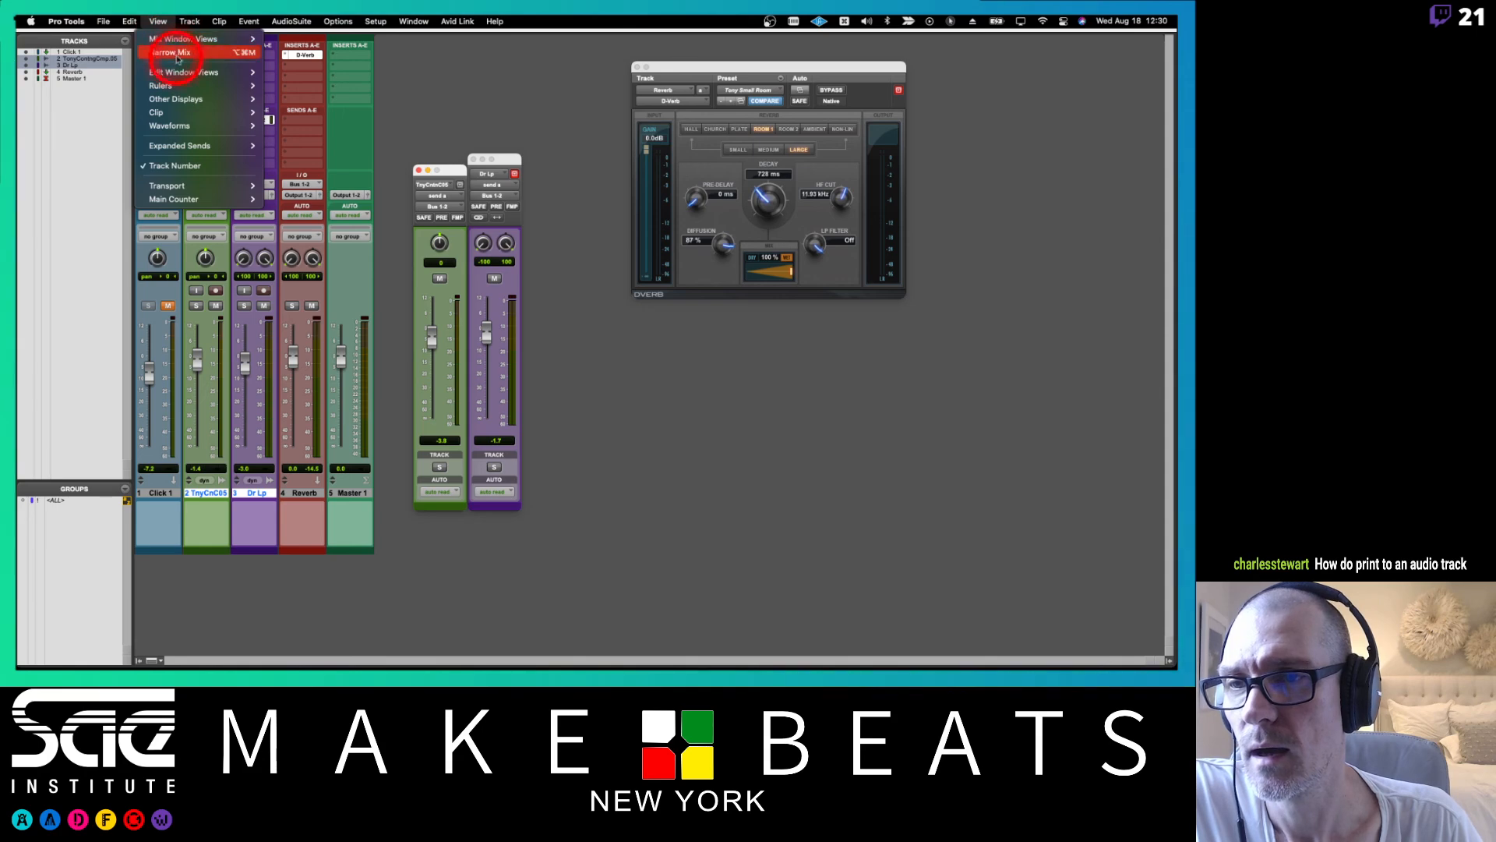
pyautogui.moveTo(176, 39)
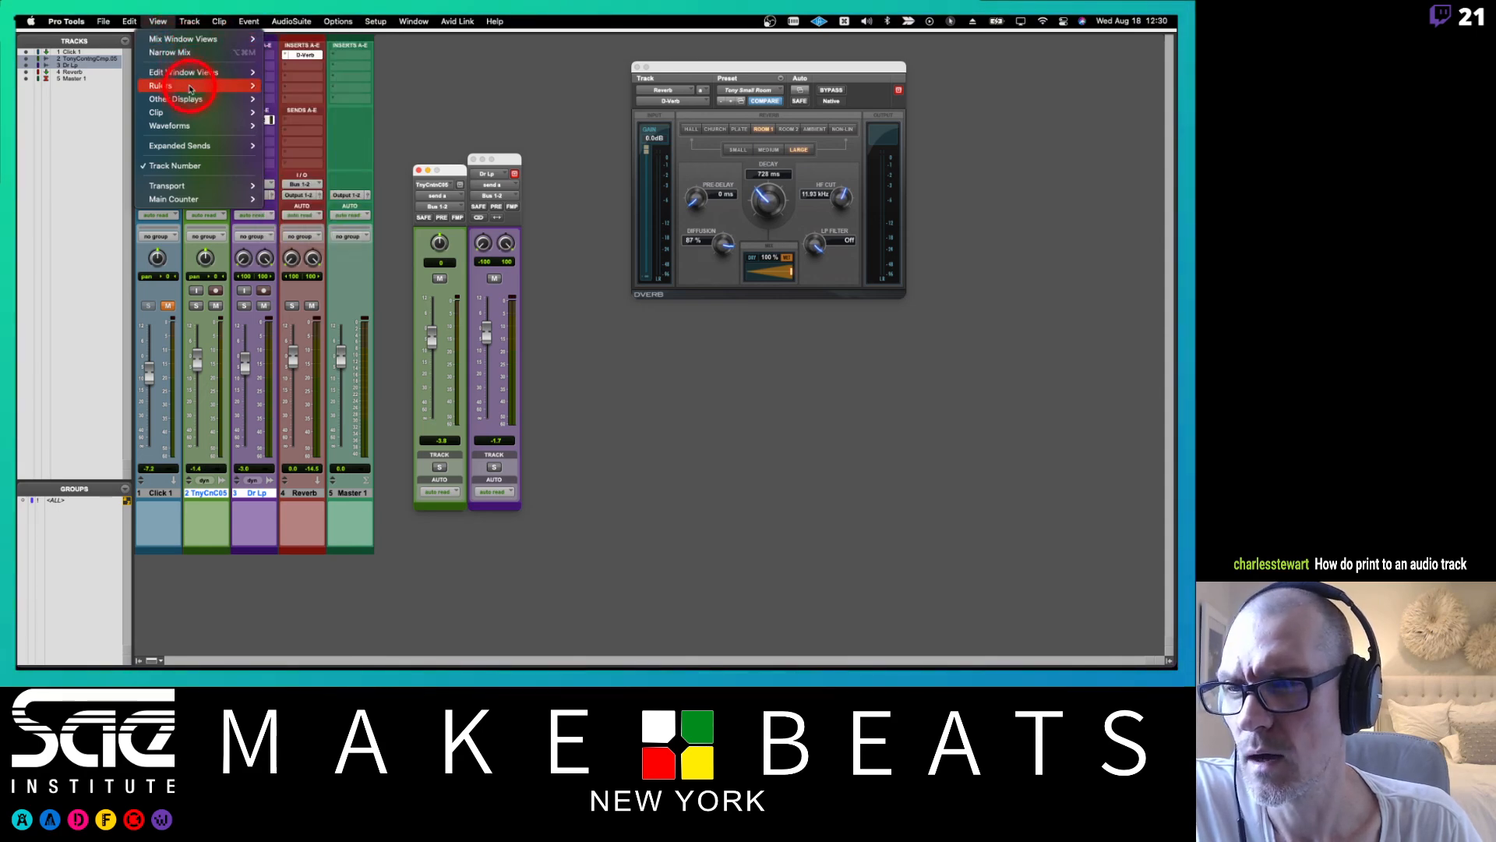
pyautogui.moveTo(190, 101)
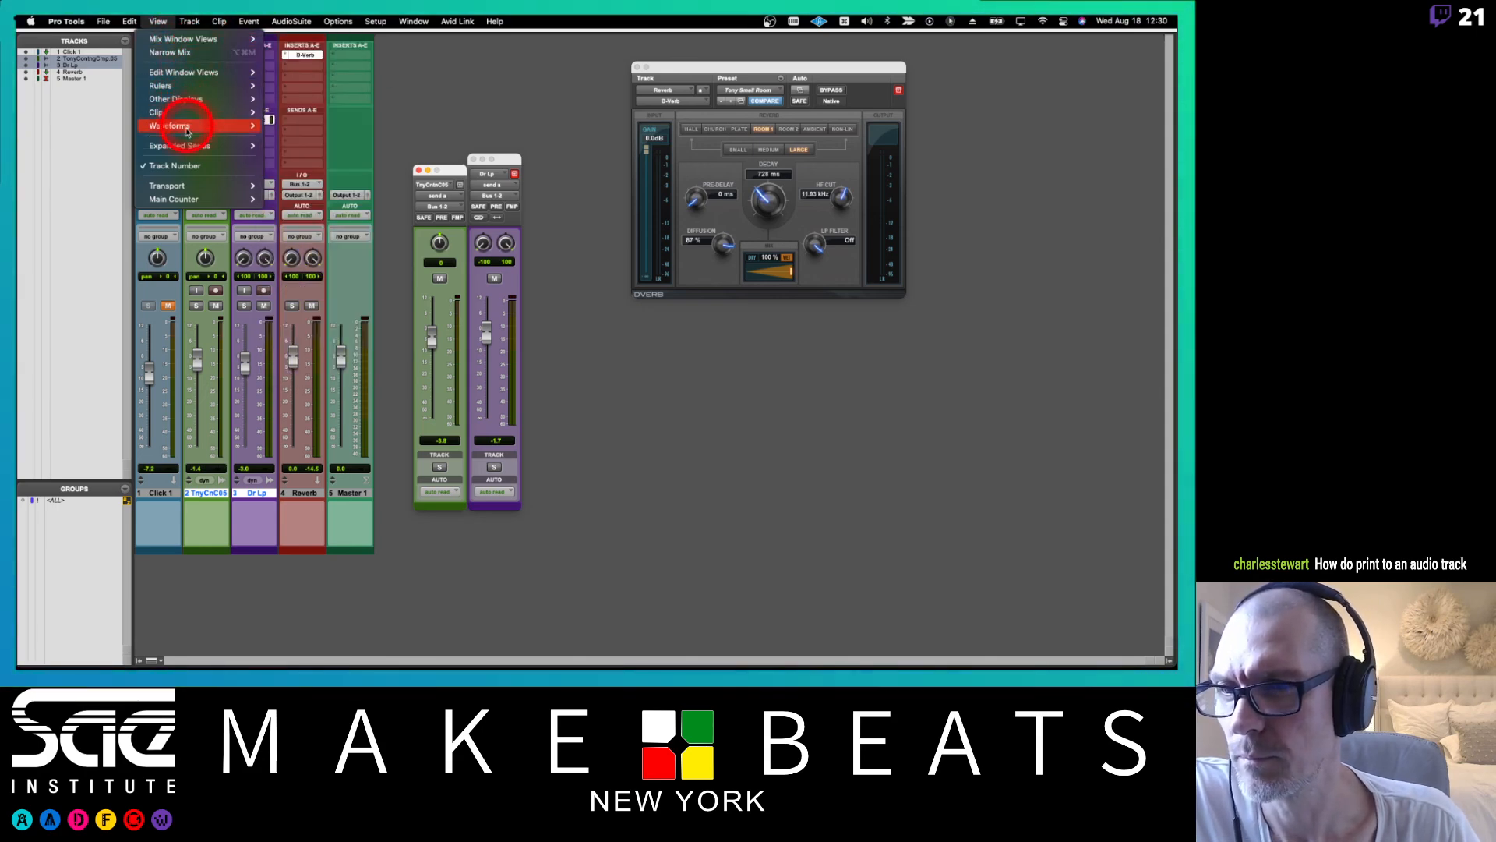
pyautogui.moveTo(189, 147)
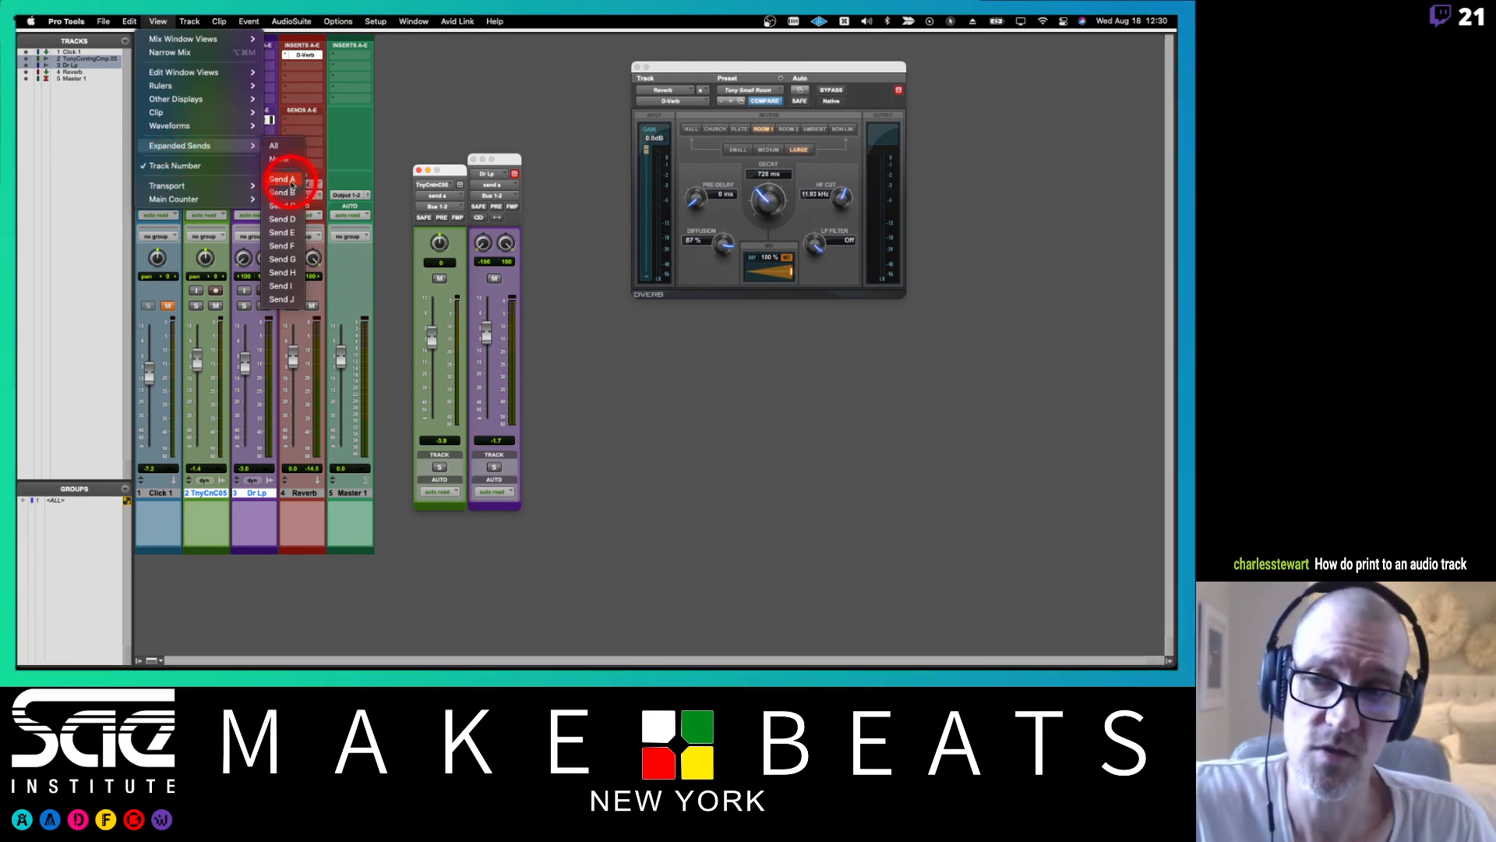
pyautogui.click(282, 180)
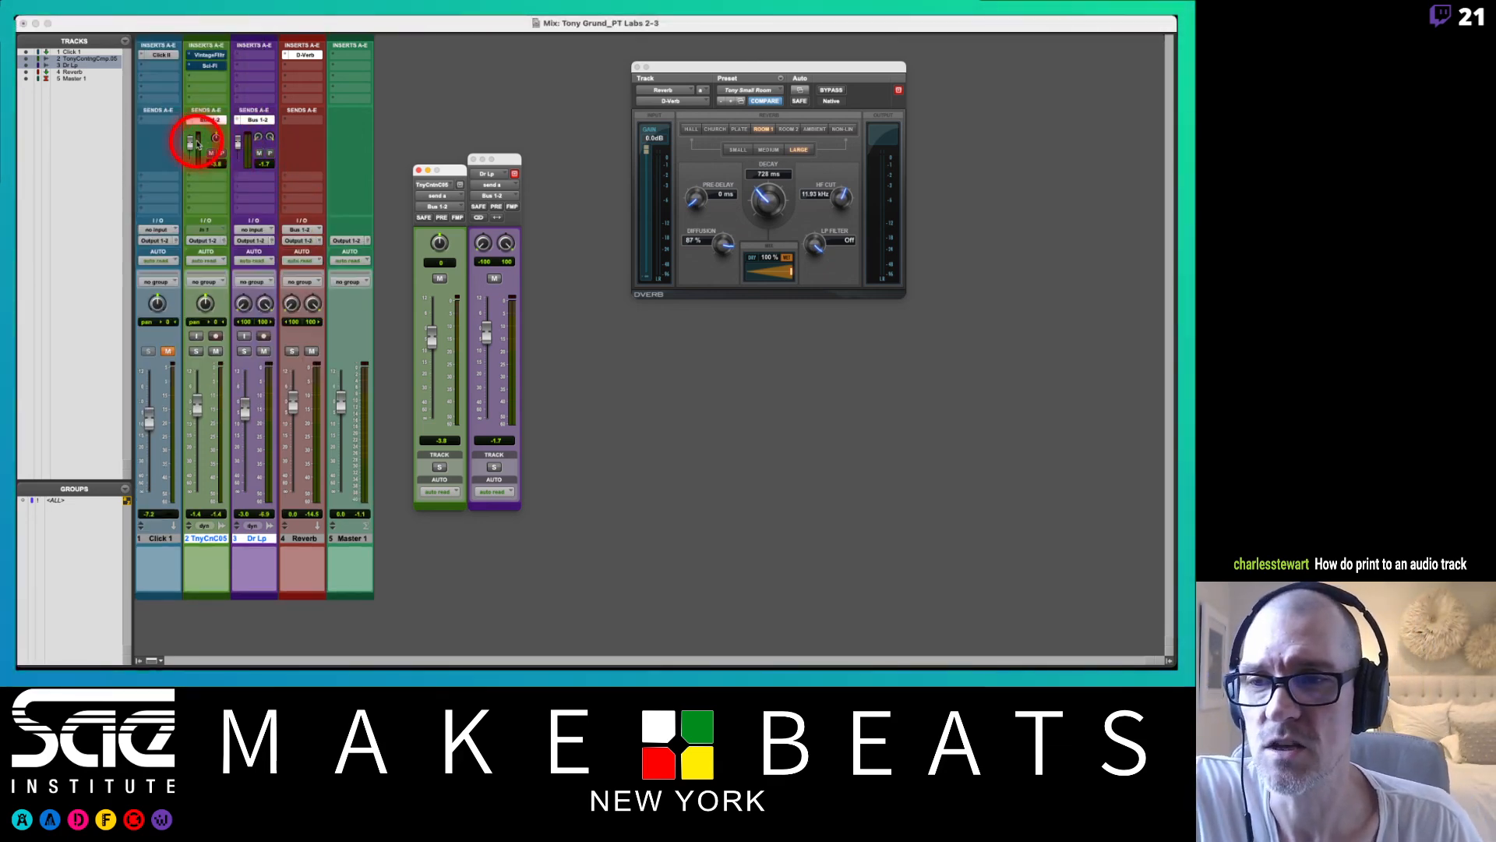
pyautogui.moveTo(197, 145)
pyautogui.mouseDown()
pyautogui.moveTo(236, 147)
pyautogui.moveTo(190, 140)
pyautogui.mouseUp()
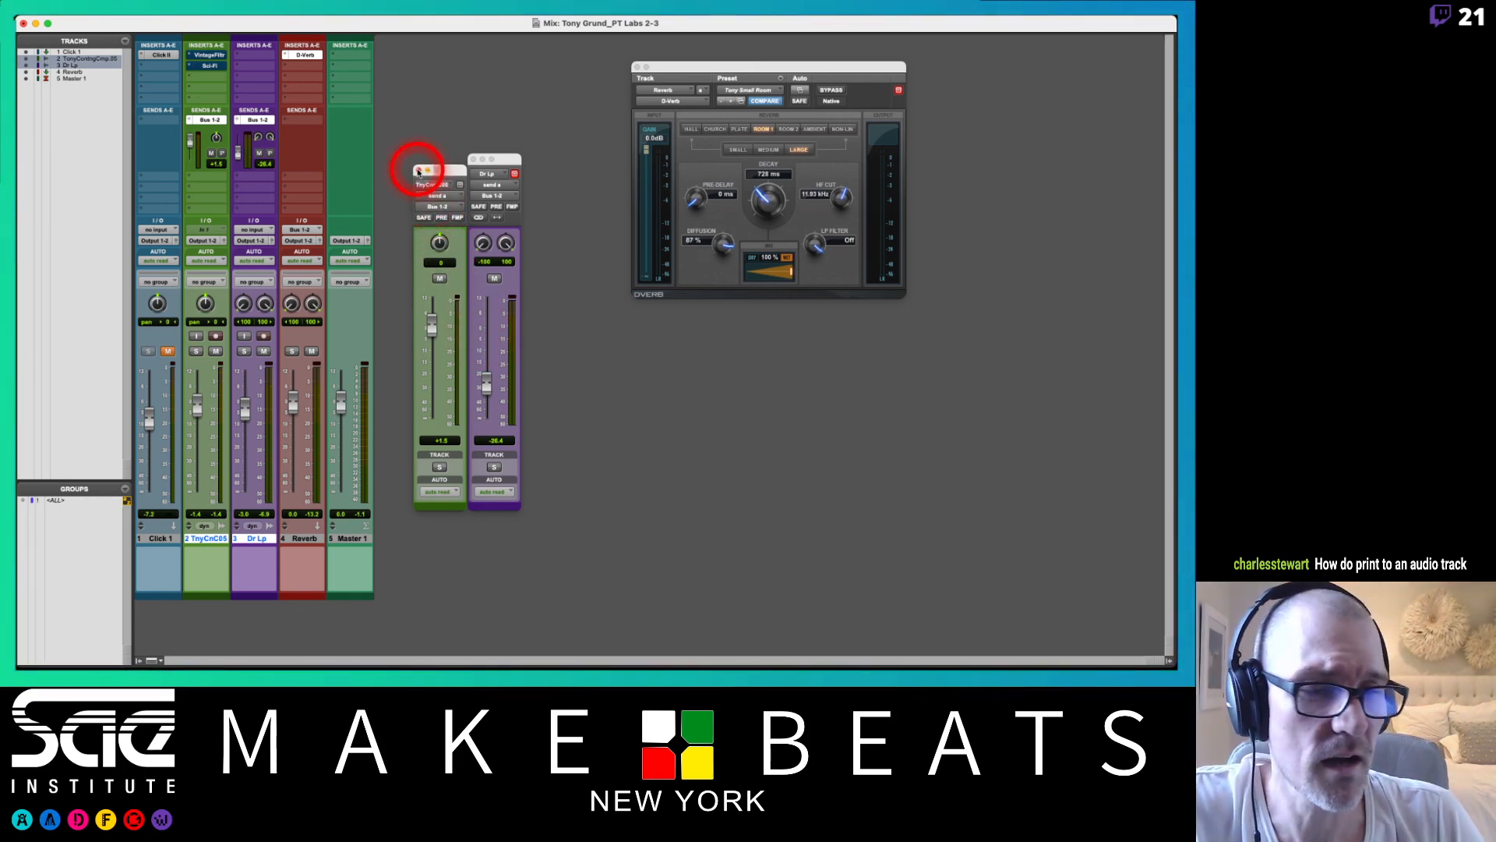
# Close the floating send windows of track 2 and Dr Lp and the D-Verb plug-in window
pyautogui.click(417, 170)
pyautogui.click(473, 160)
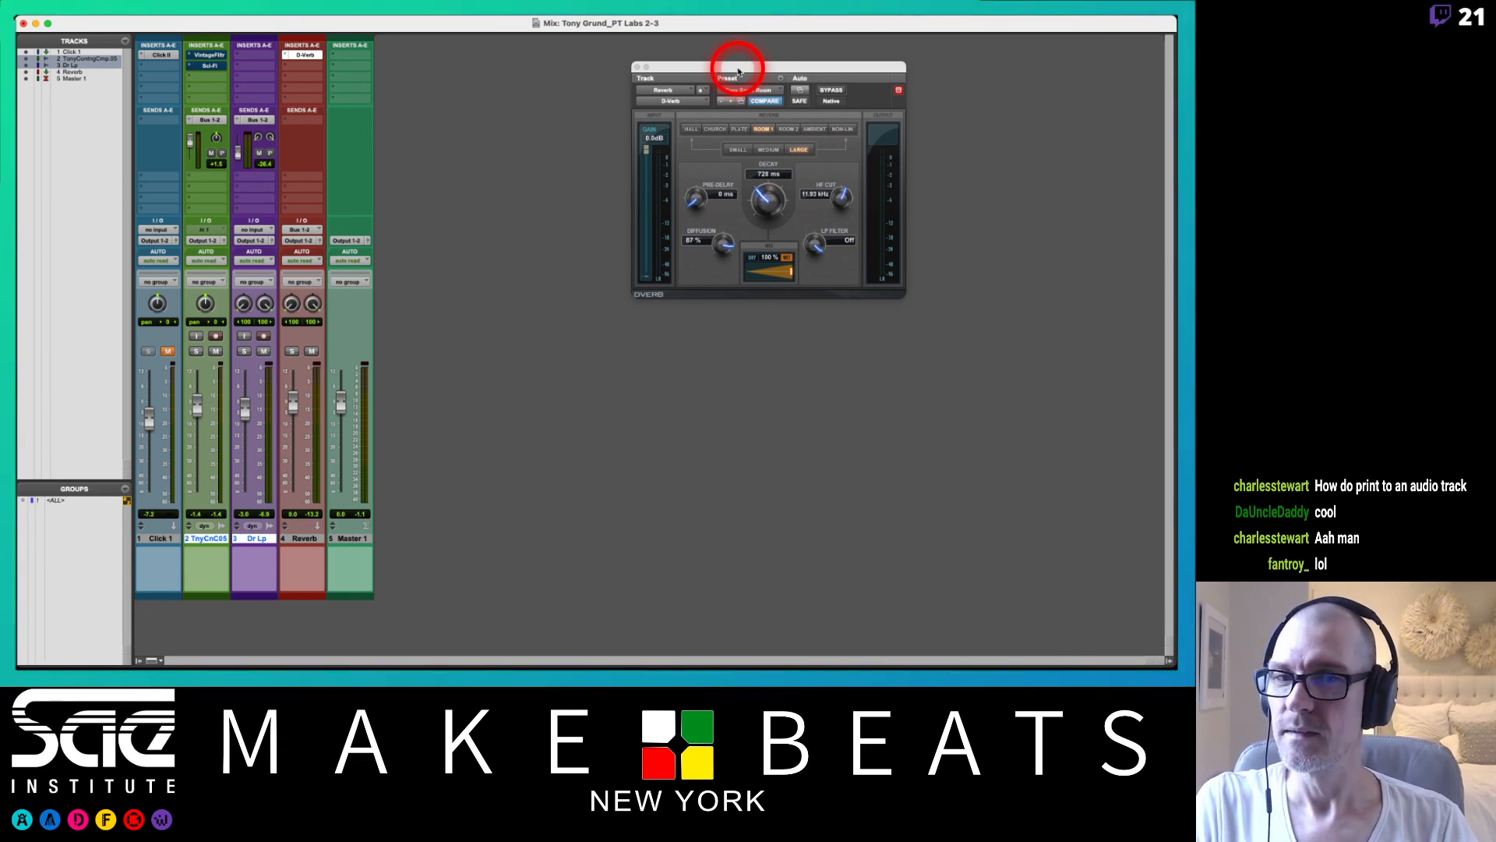
pyautogui.click(637, 68)
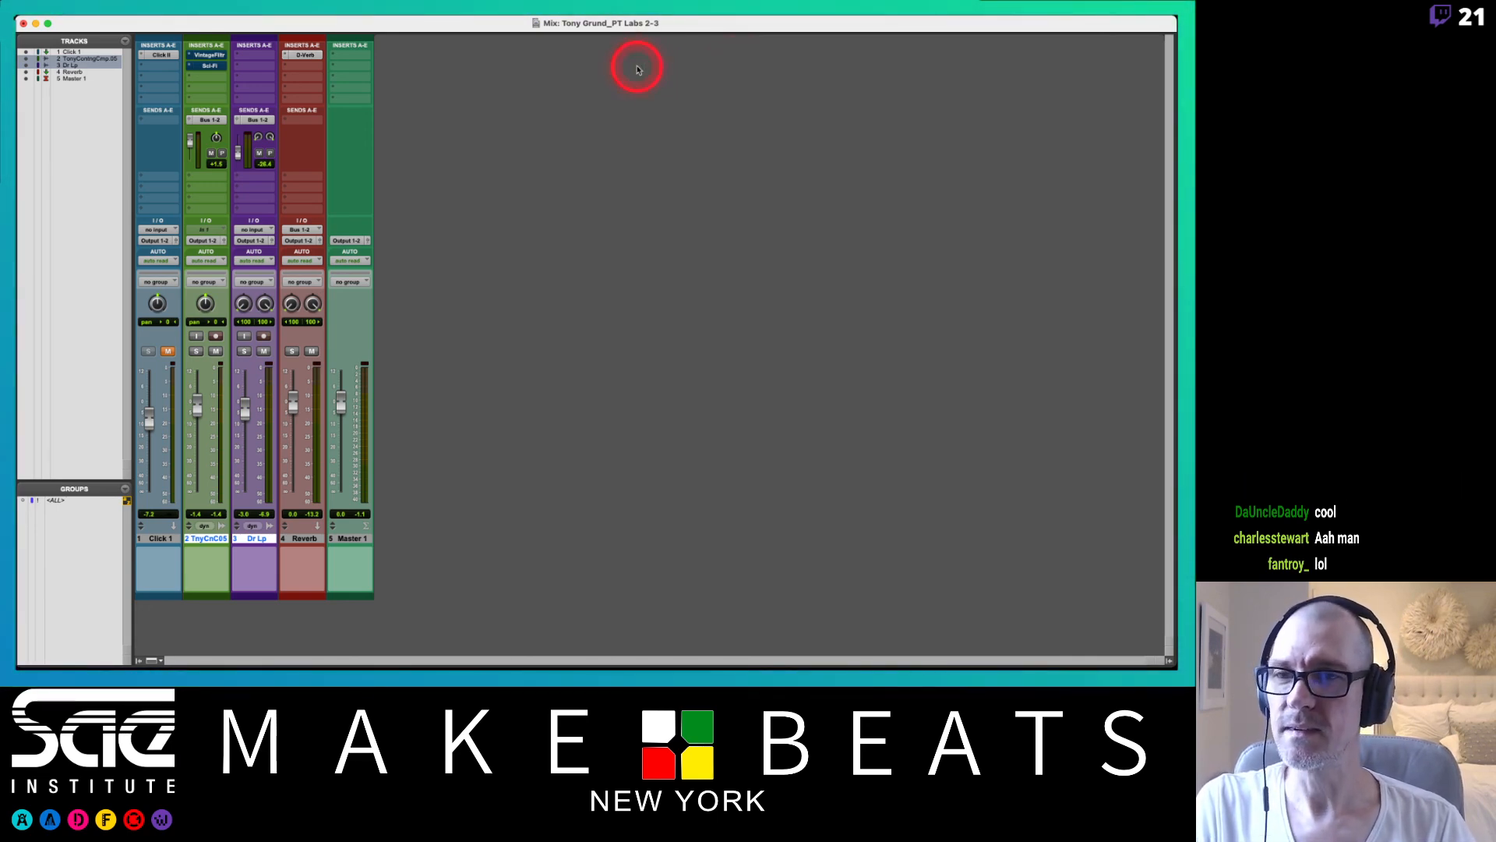